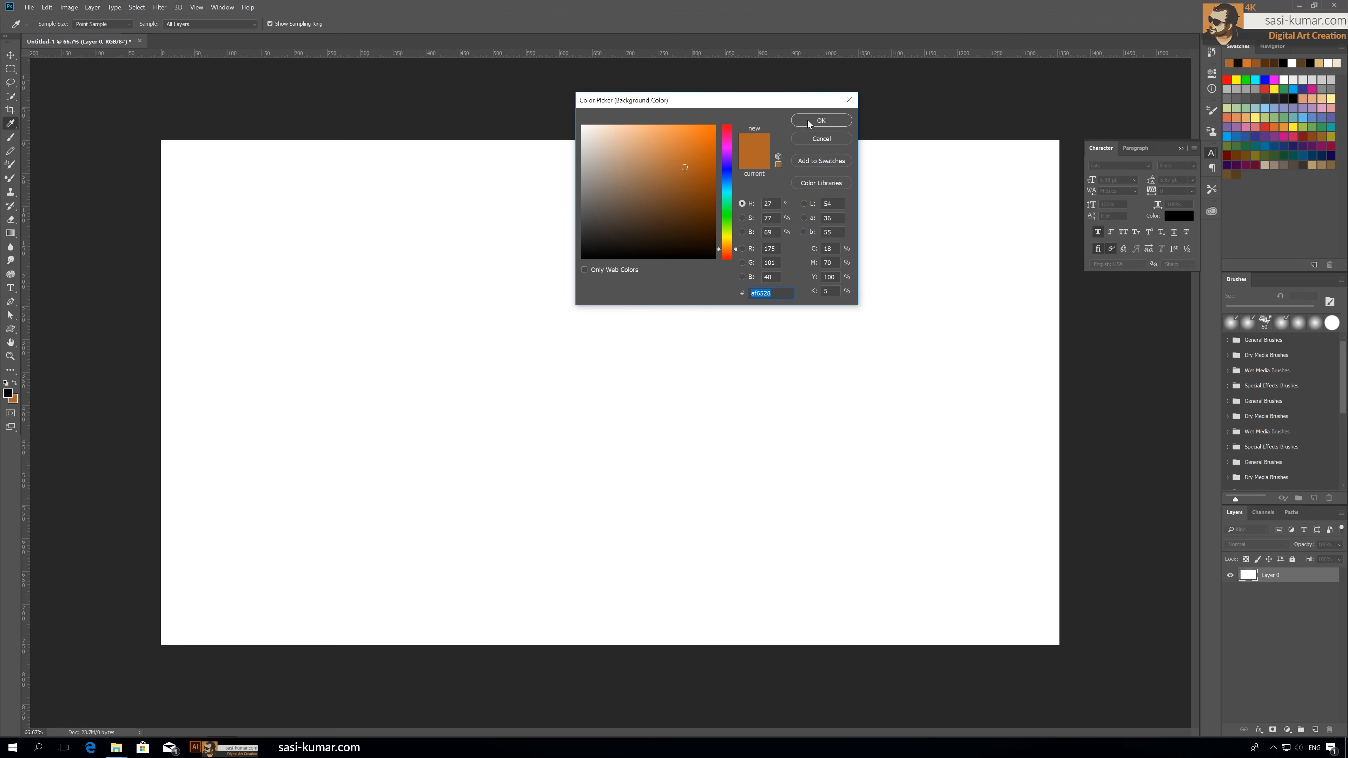
Set the background colour to orange #af6528 and fill the canvas layer with it.
left_click(807, 120)
key("v")
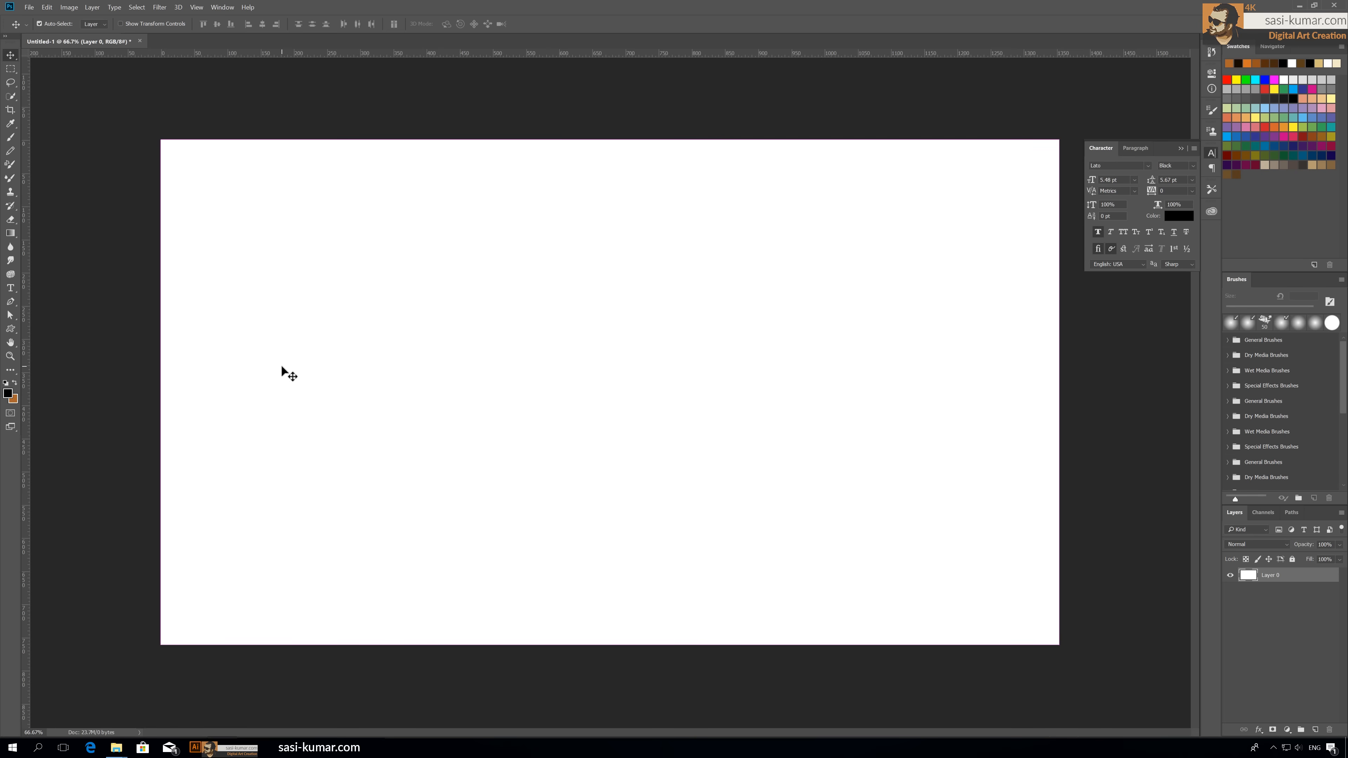
key("ctrl+BackSpace")
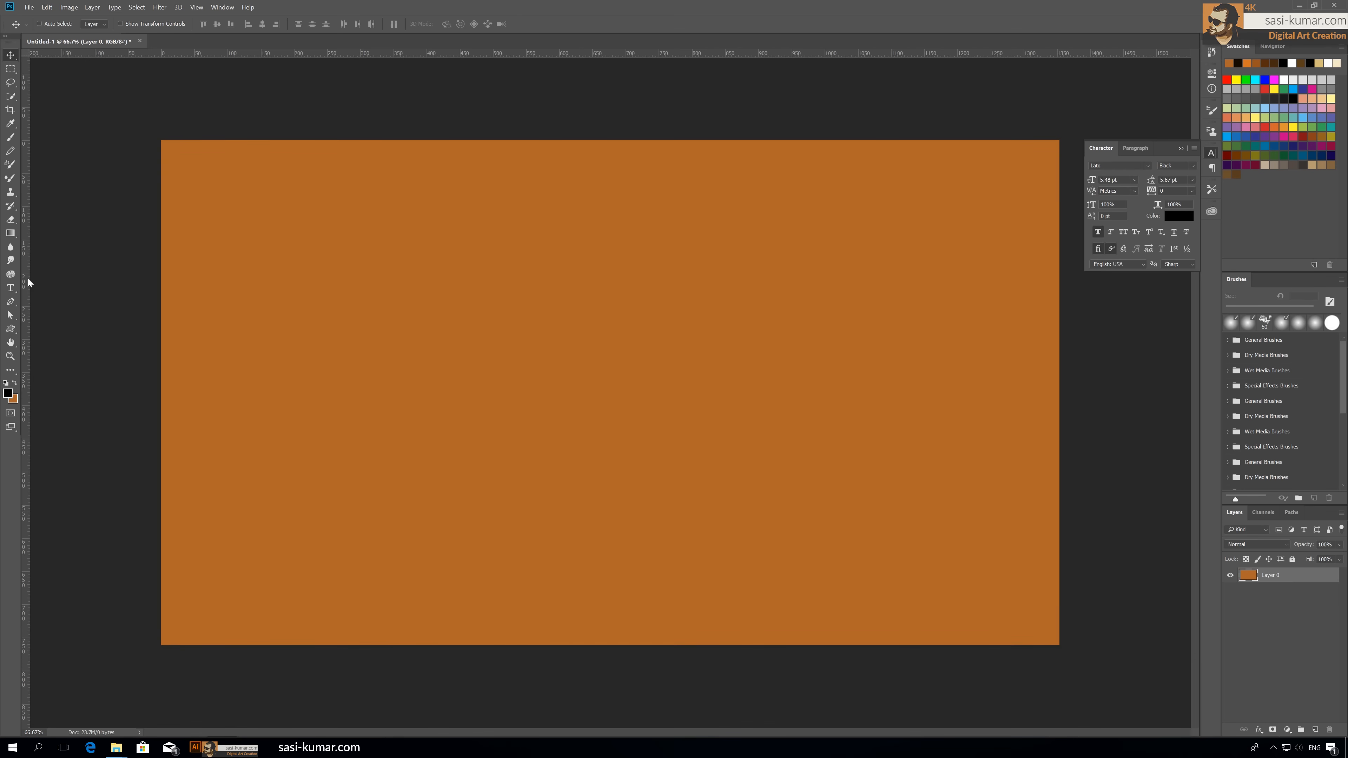
Add the text "Step" in black Lato Black, enlarge it, and place it in the upper middle of the canvas.
left_click(10, 288)
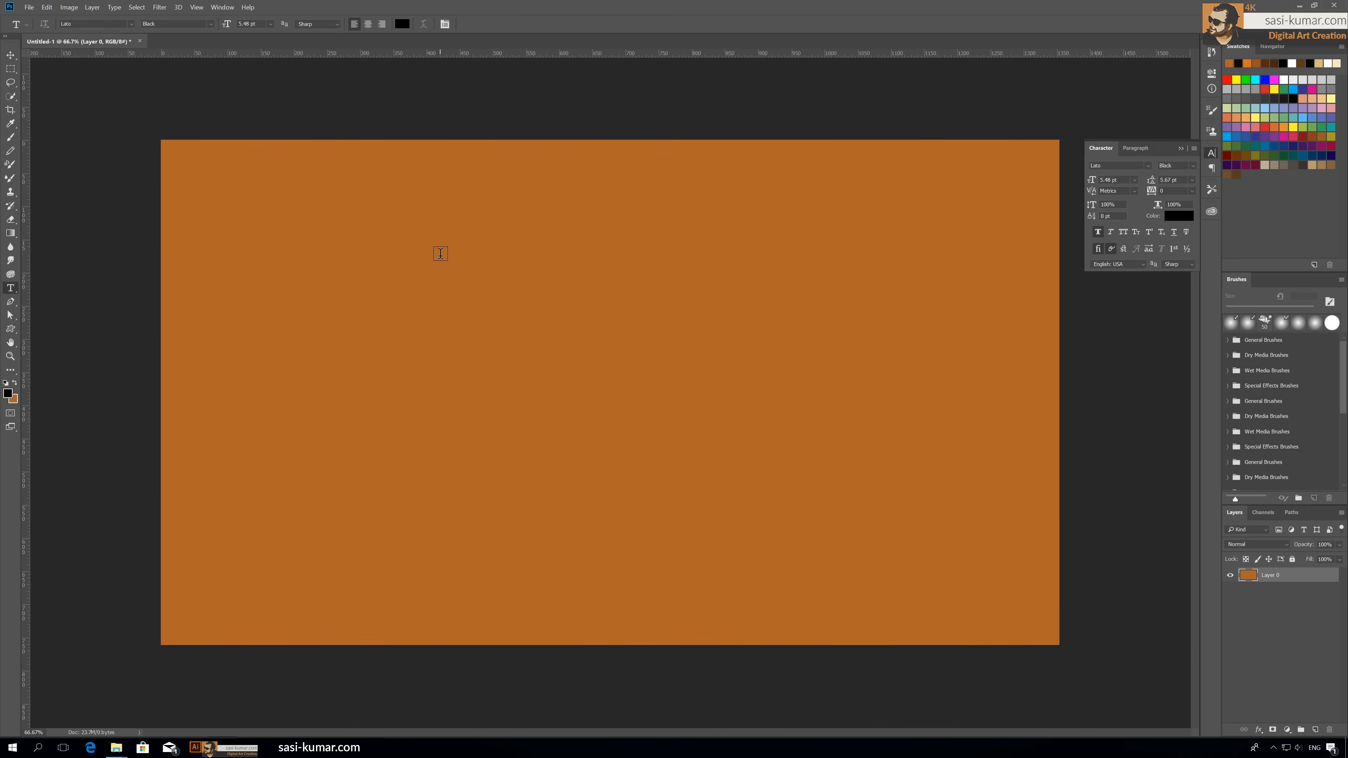
left_click(483, 264)
left_click(10, 55)
key("ctrl+t")
left_click_drag(484, 264, 660, 391)
left_click(476, 24)
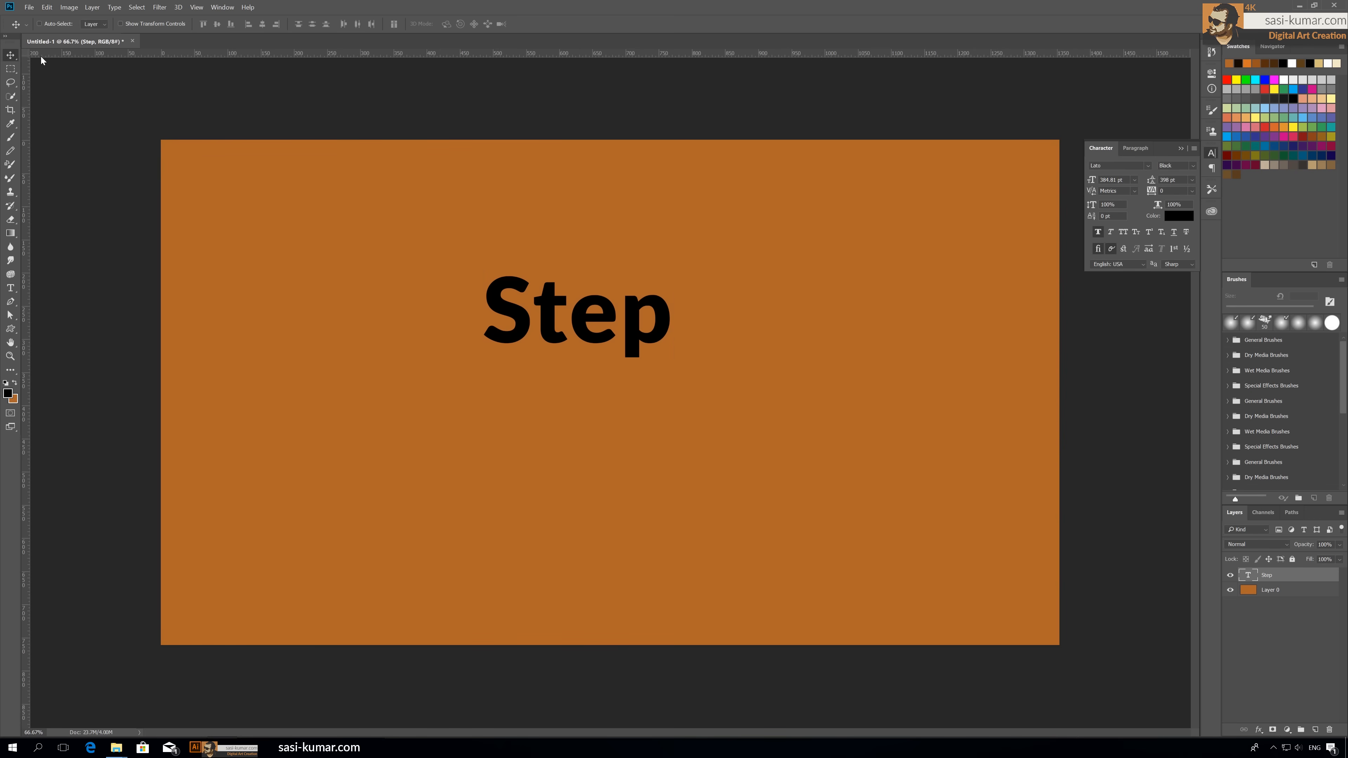
left_click_drag(552, 336, 567, 249)
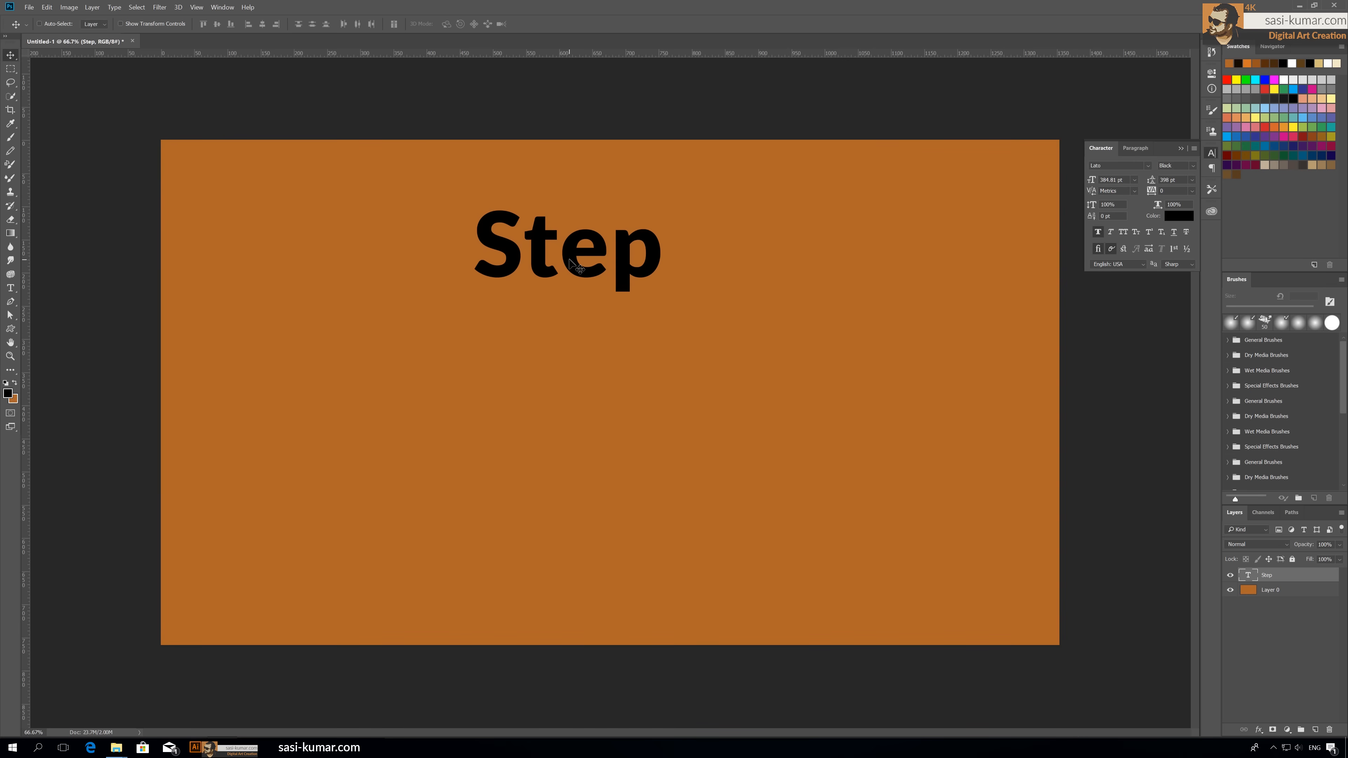
Duplicate the "Step" text, change the copy to "by", and place it just below, under the end of "Step".
left_click_drag(575, 255, 616, 348)
key("t")
double_click(616, 341)
type("b")
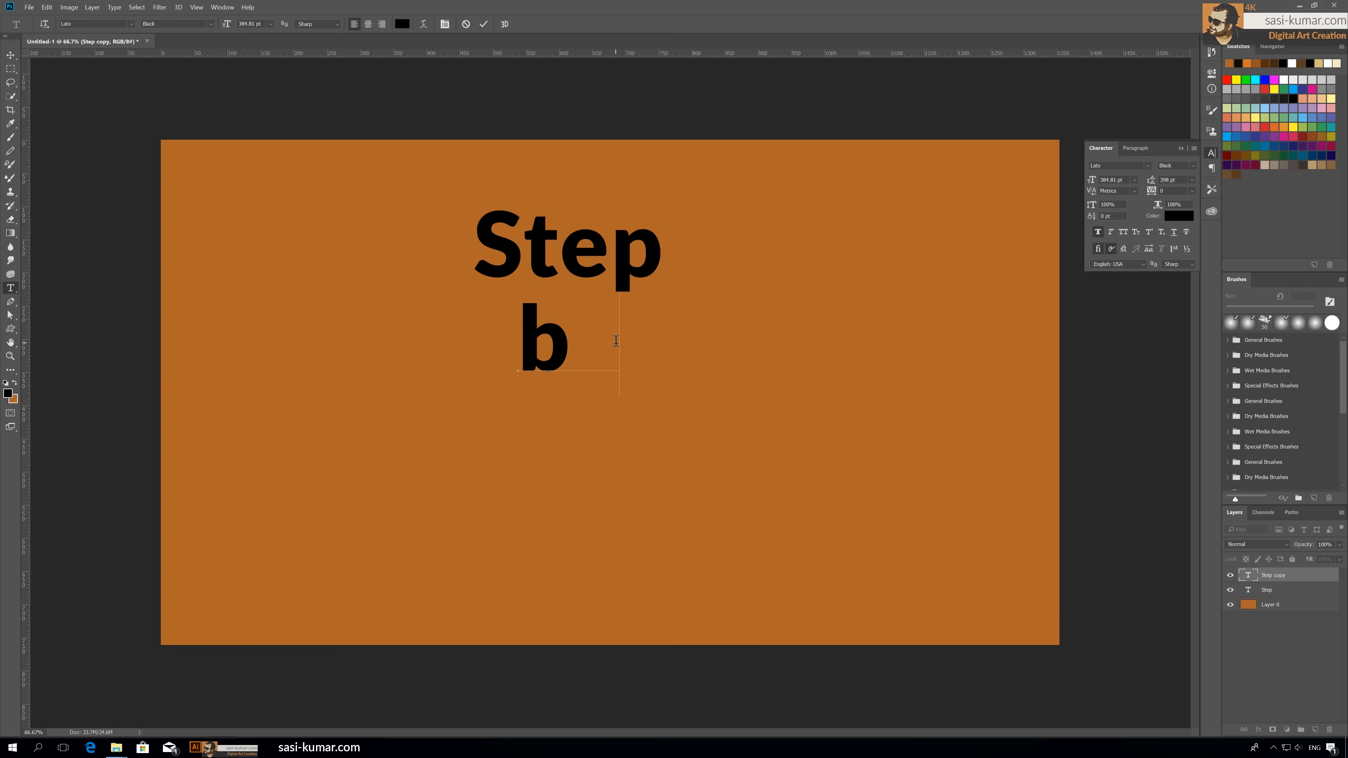
type("y")
left_click(483, 23)
left_click(11, 55)
left_click_drag(598, 386, 644, 374)
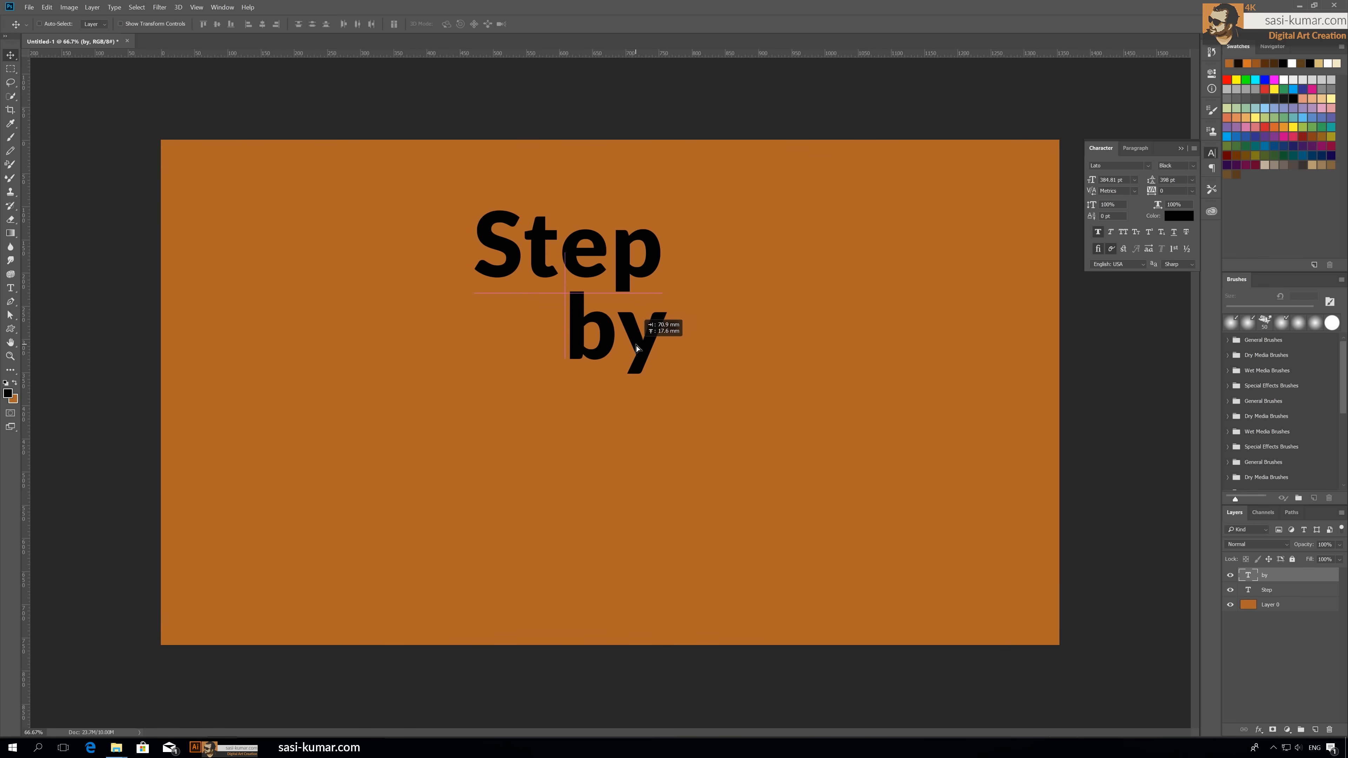
Duplicate the "Step" text and place the copy below "by", offset to the right.
left_click(1266, 592)
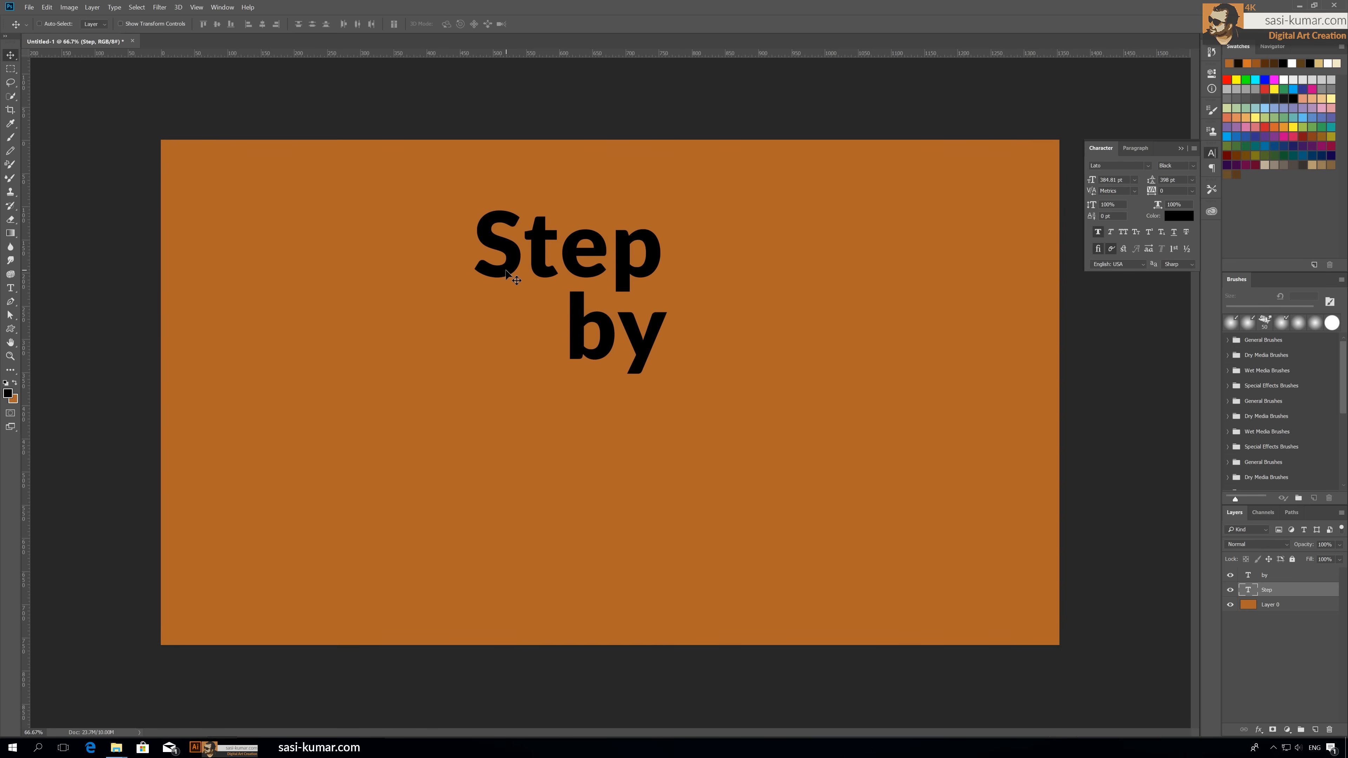
left_click_drag(535, 246, 642, 425)
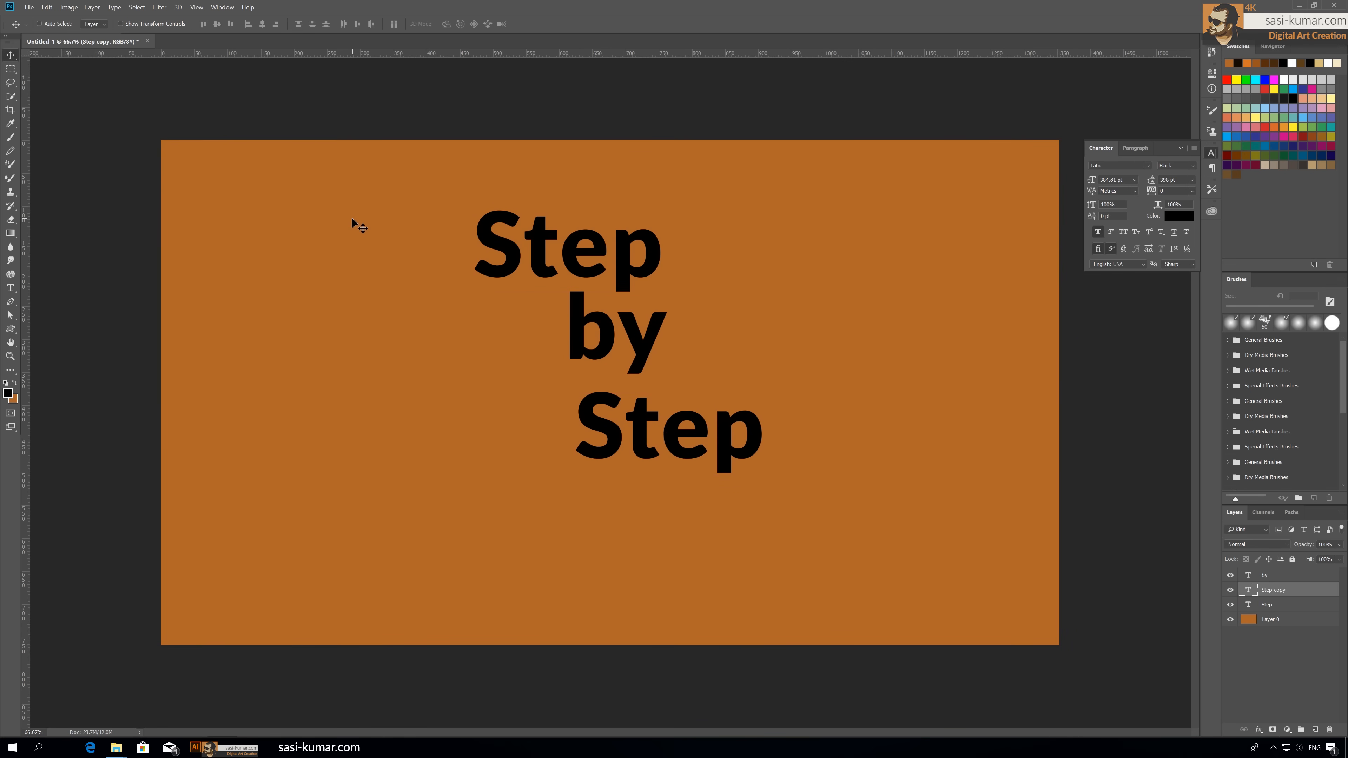
key("ctrl+plus")
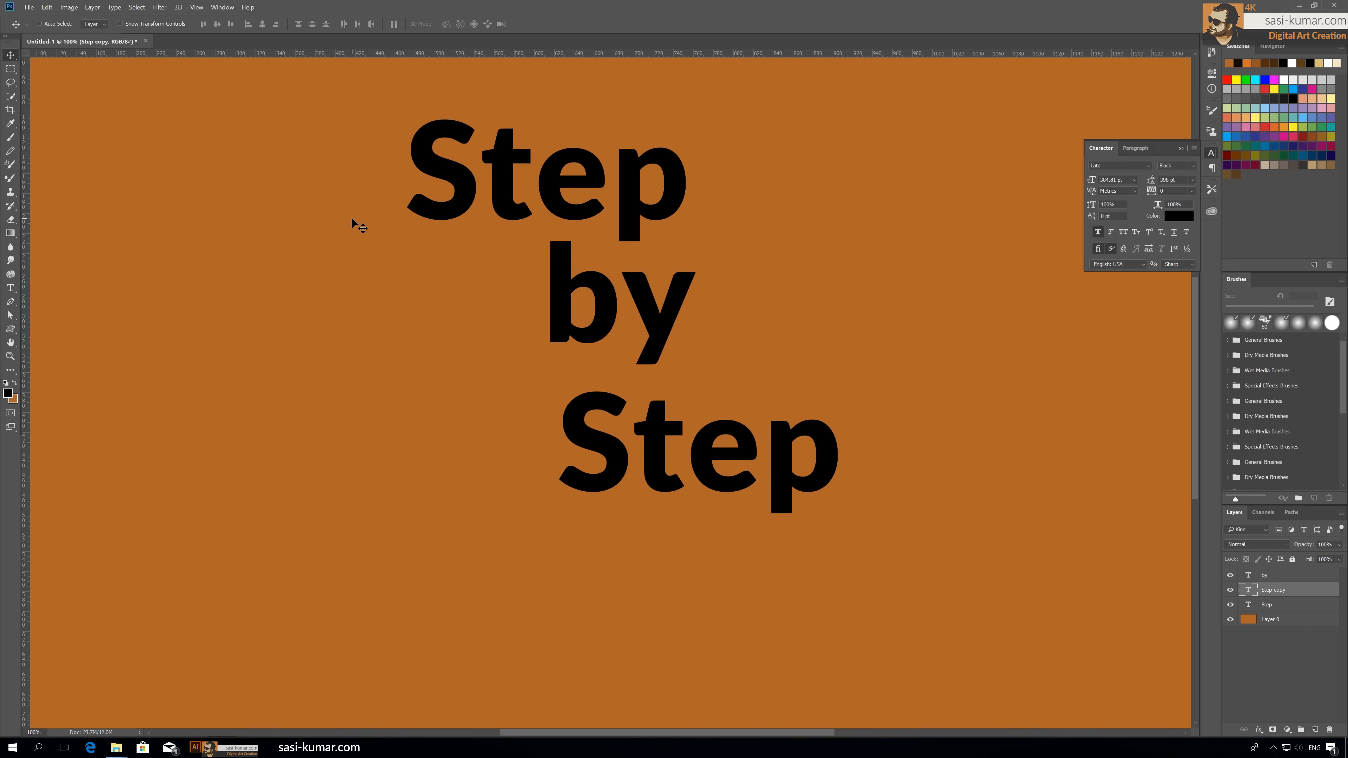
key("ctrl+minus")
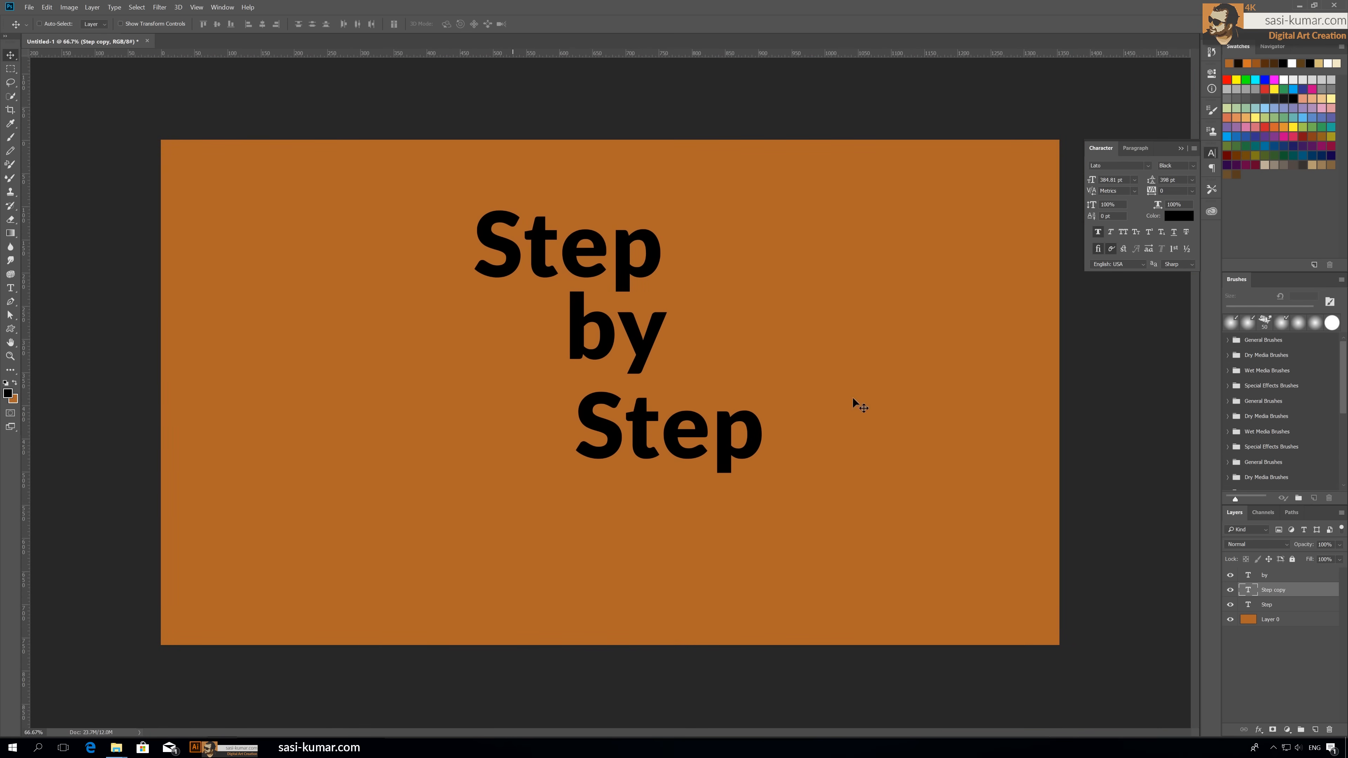
Draw a black right-pointing arrow custom shape about 69 mm wide and 50 mm high above the first "Step".
left_click(1267, 576)
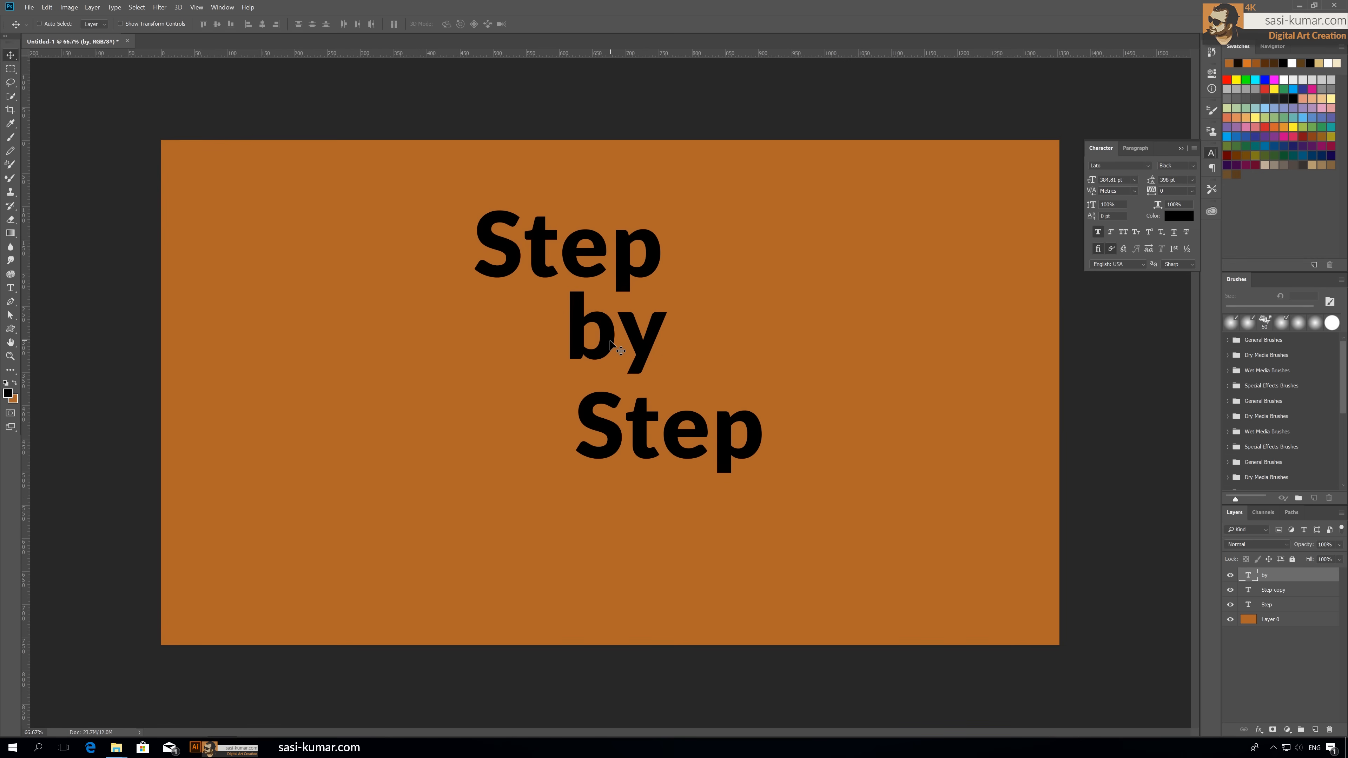
key("ctrl+plus")
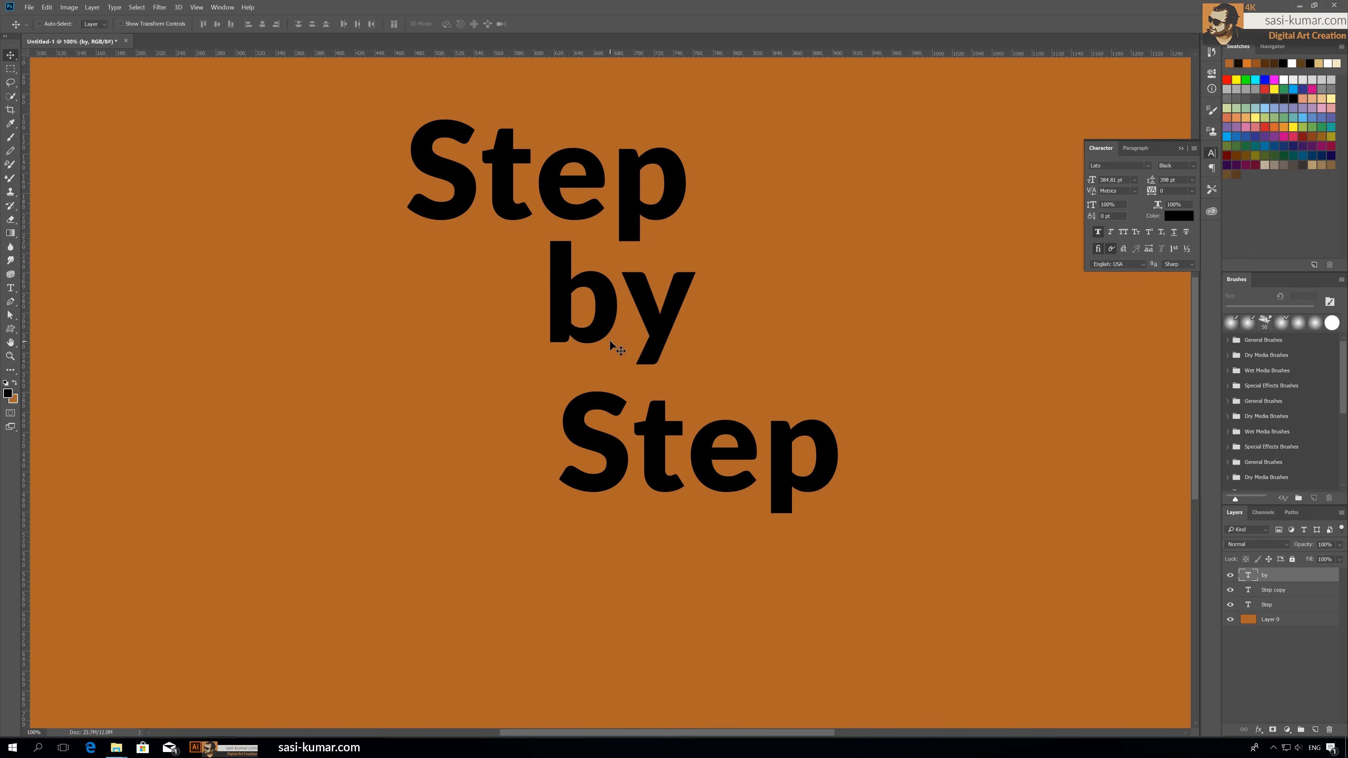
key("ctrl+plus")
left_click_drag(511, 120, 595, 536)
key("ctrl+plus")
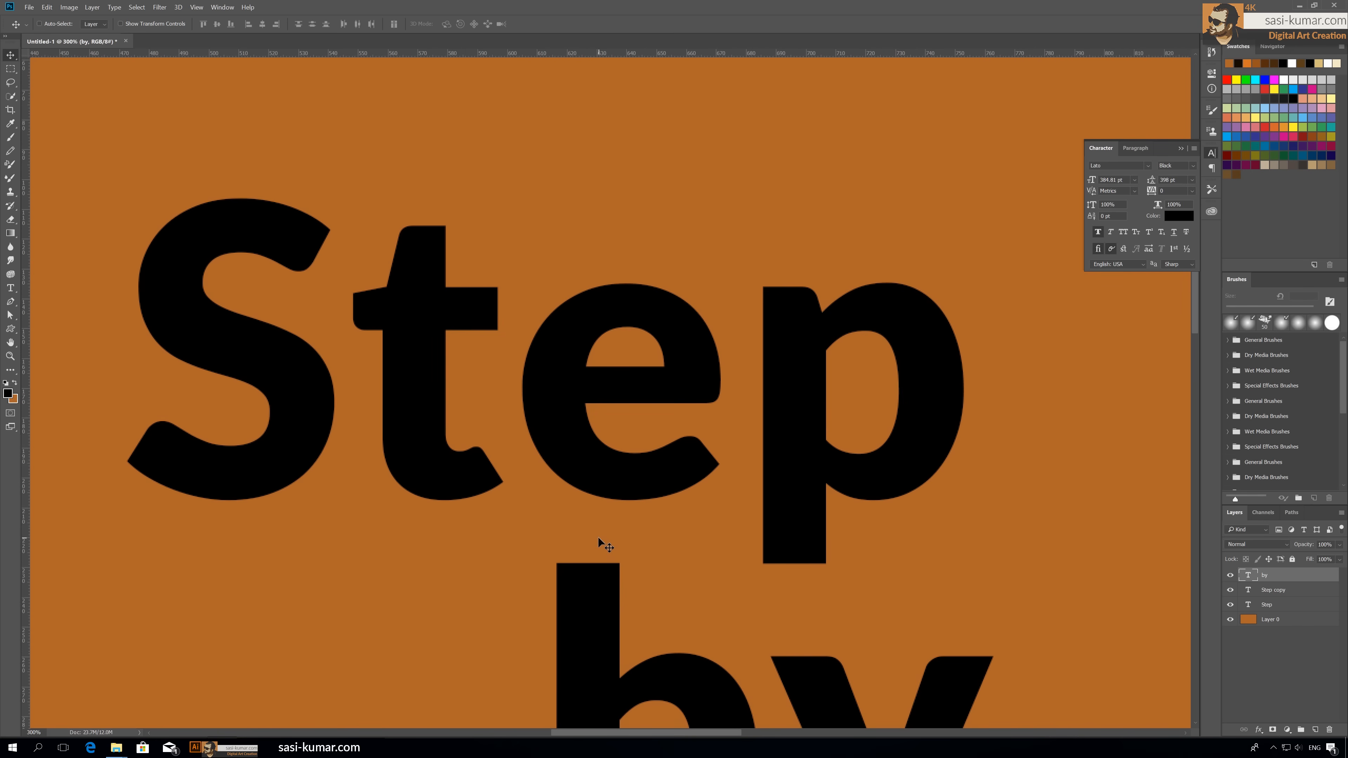
left_click_drag(539, 239, 584, 285)
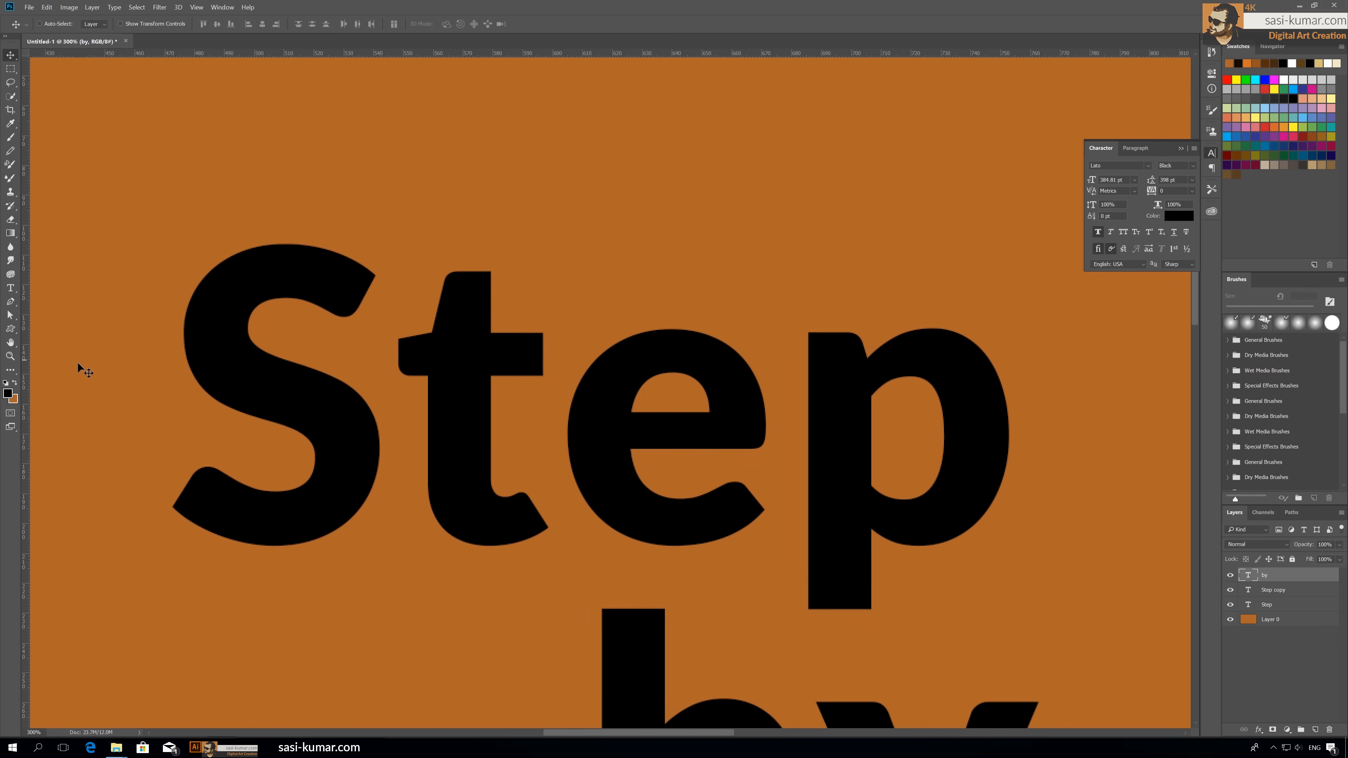
left_click(10, 328)
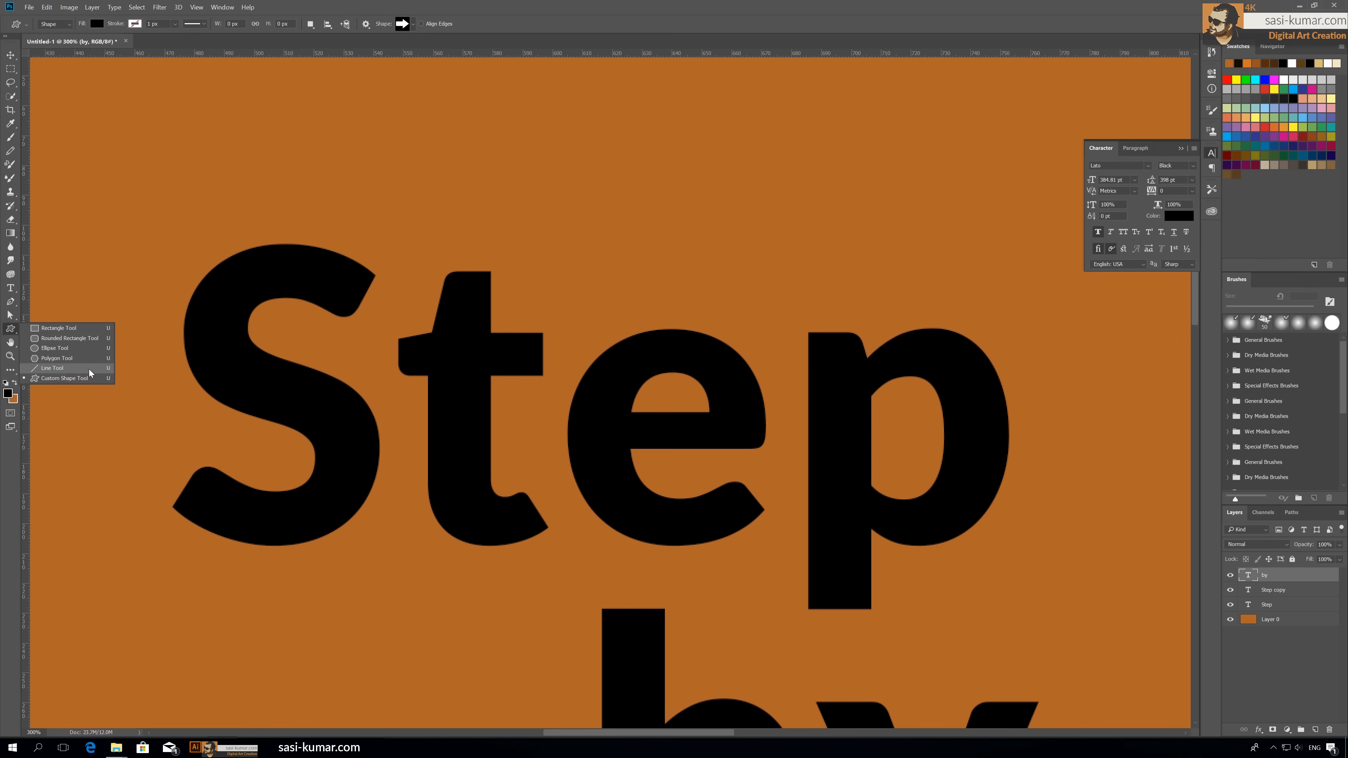
left_click(89, 378)
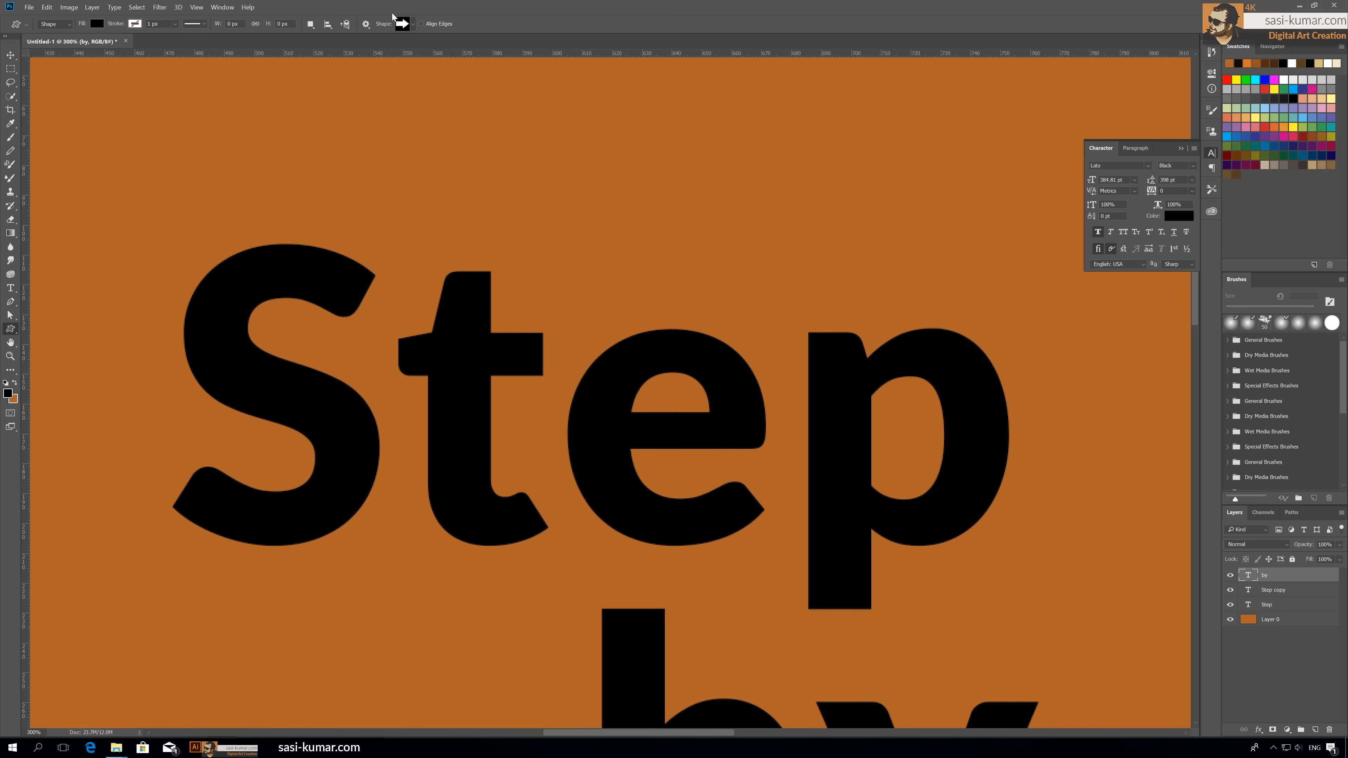
left_click(413, 24)
left_click(422, 64)
left_click_drag(680, 125, 886, 301)
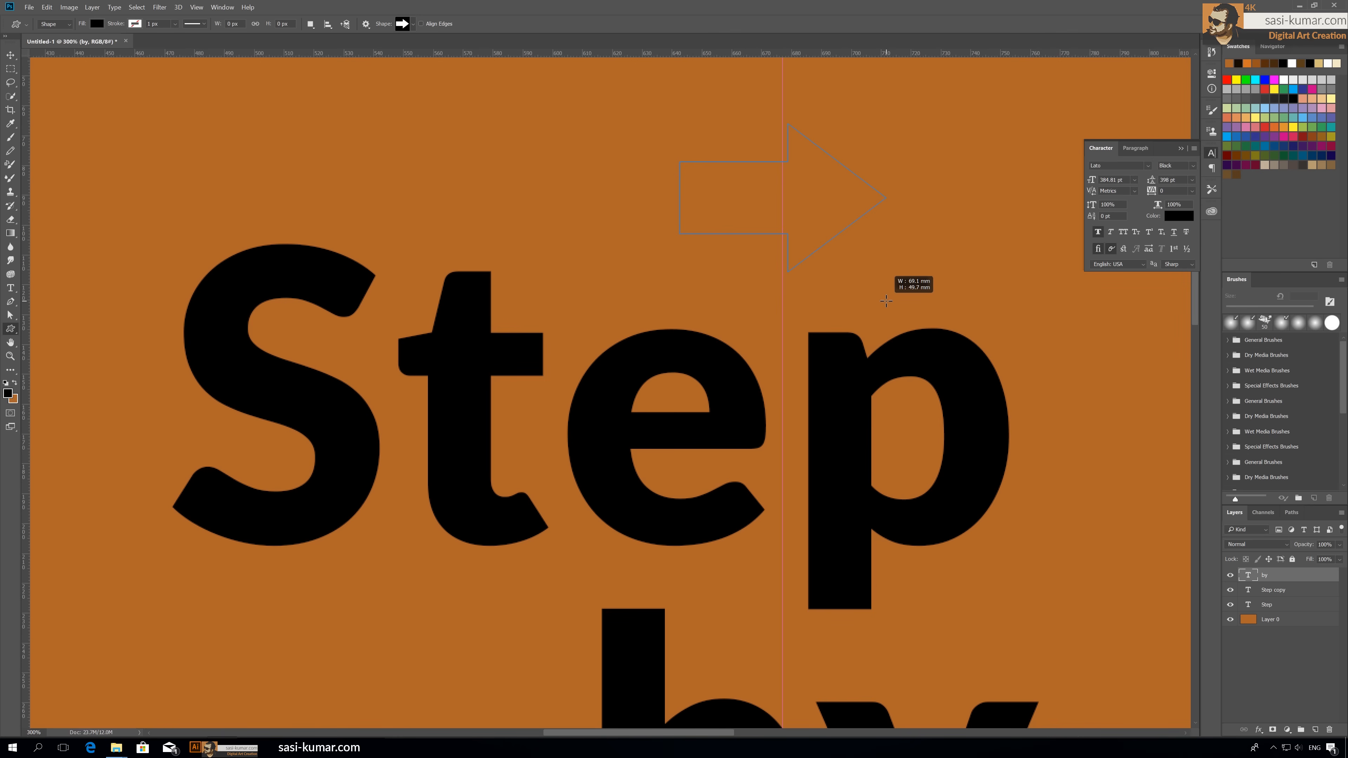
left_click_drag(886, 301, 886, 301)
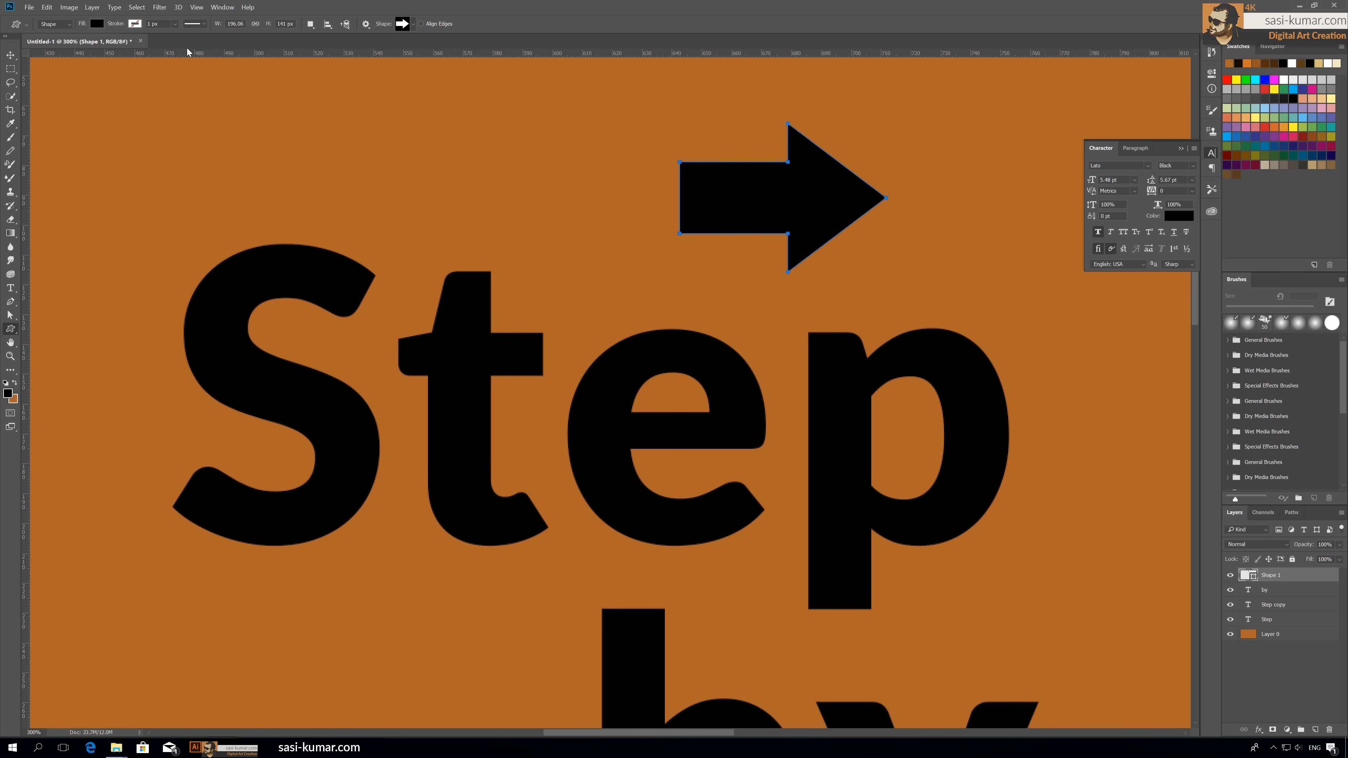
Move the arrow above the "e" of the first "Step" and rotate it -90 degrees to point up.
left_click(16, 55)
left_click_drag(808, 195, 710, 203)
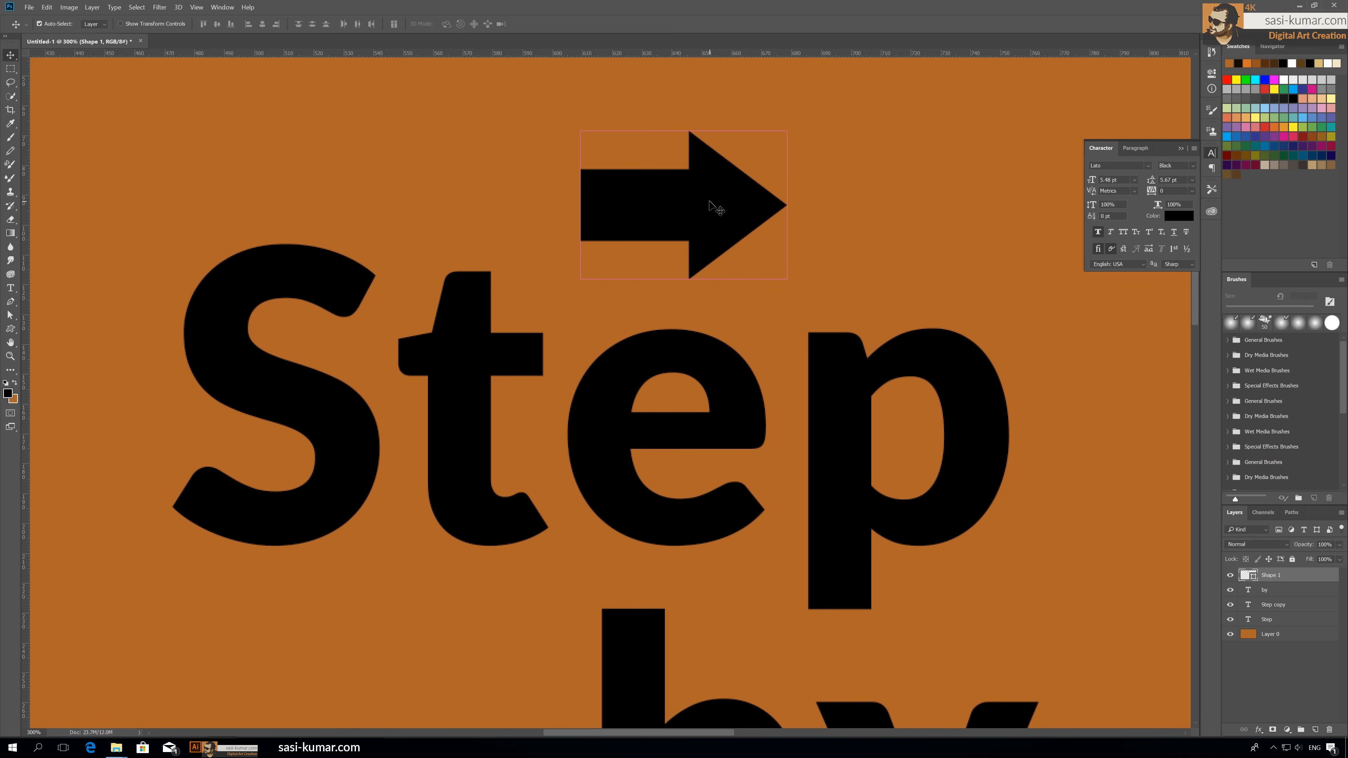
key("ctrl+t")
left_click_drag(814, 111, 775, 72)
left_click_drag(247, 24, 275, 27)
type("-90")
key("Return")
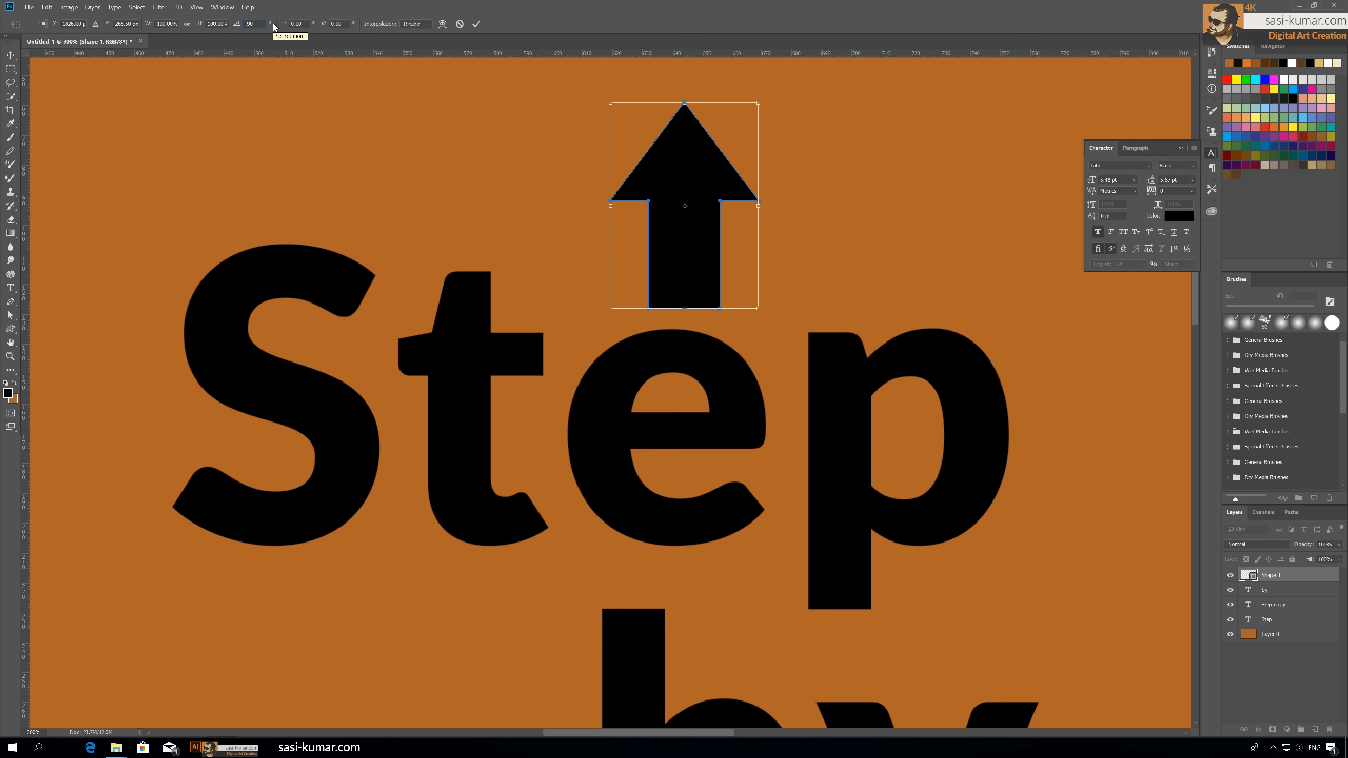
left_click(476, 24)
Position the arrow over the stem of the "t" in the first "Step" and scale it down towards the stem's width.
left_click_drag(670, 176, 447, 196)
key("ctrl+t")
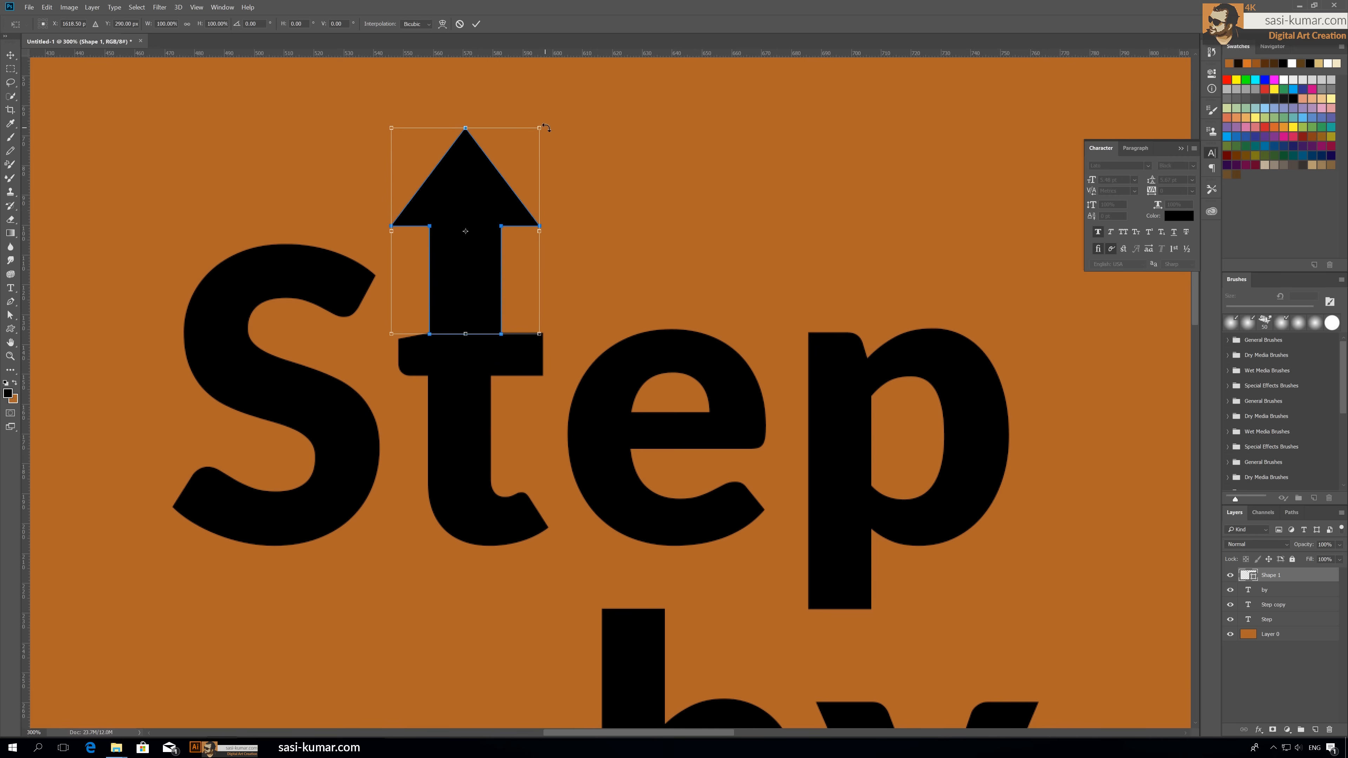
left_click_drag(546, 127, 522, 140)
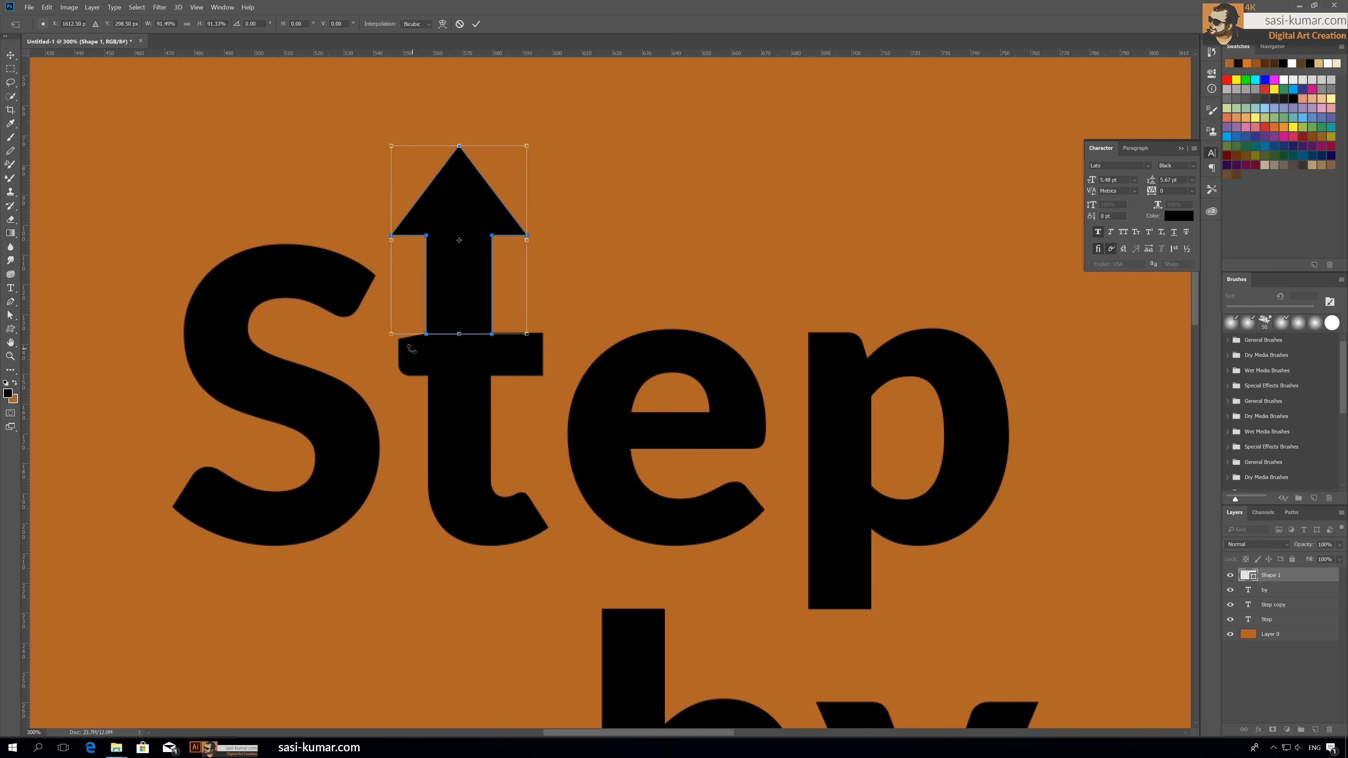
left_click_drag(390, 336, 430, 305)
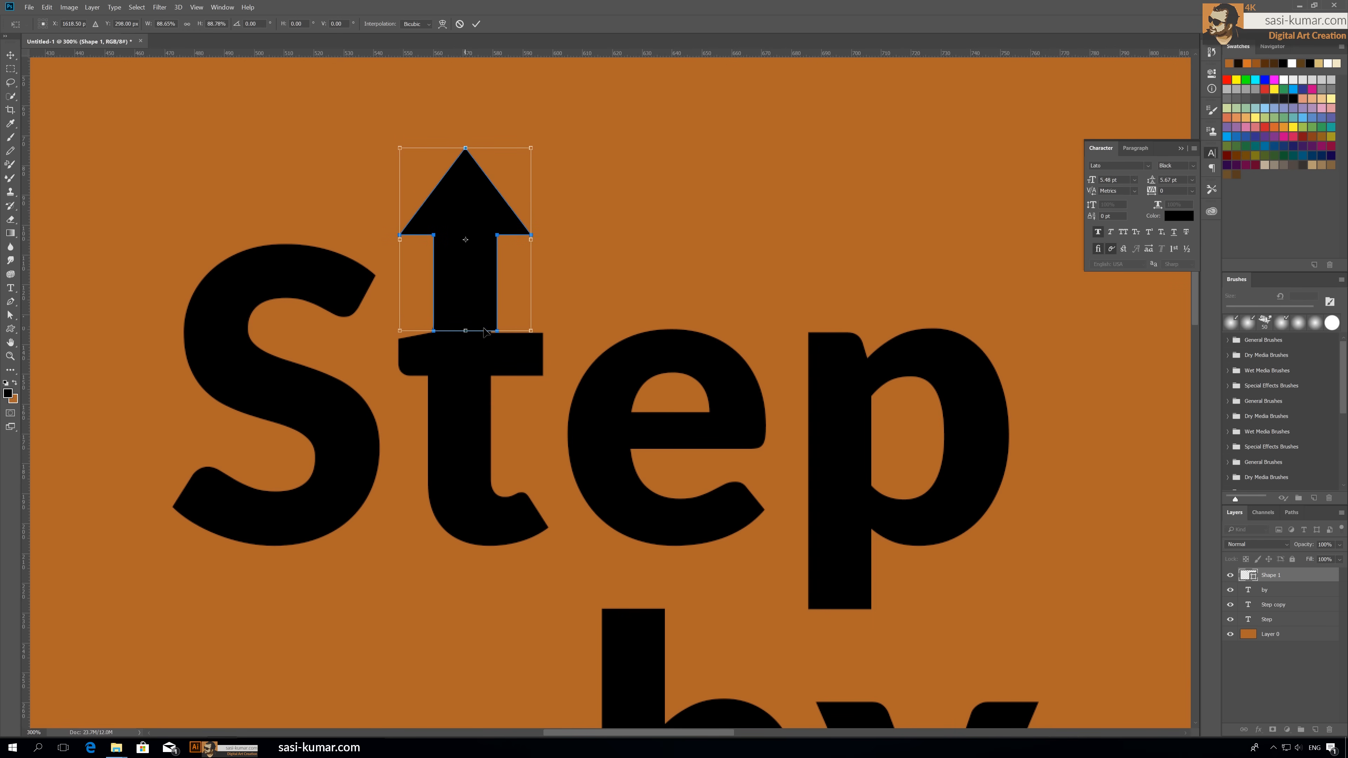
left_click_drag(531, 331, 512, 326)
left_click_drag(399, 321, 410, 314)
left_click(476, 24)
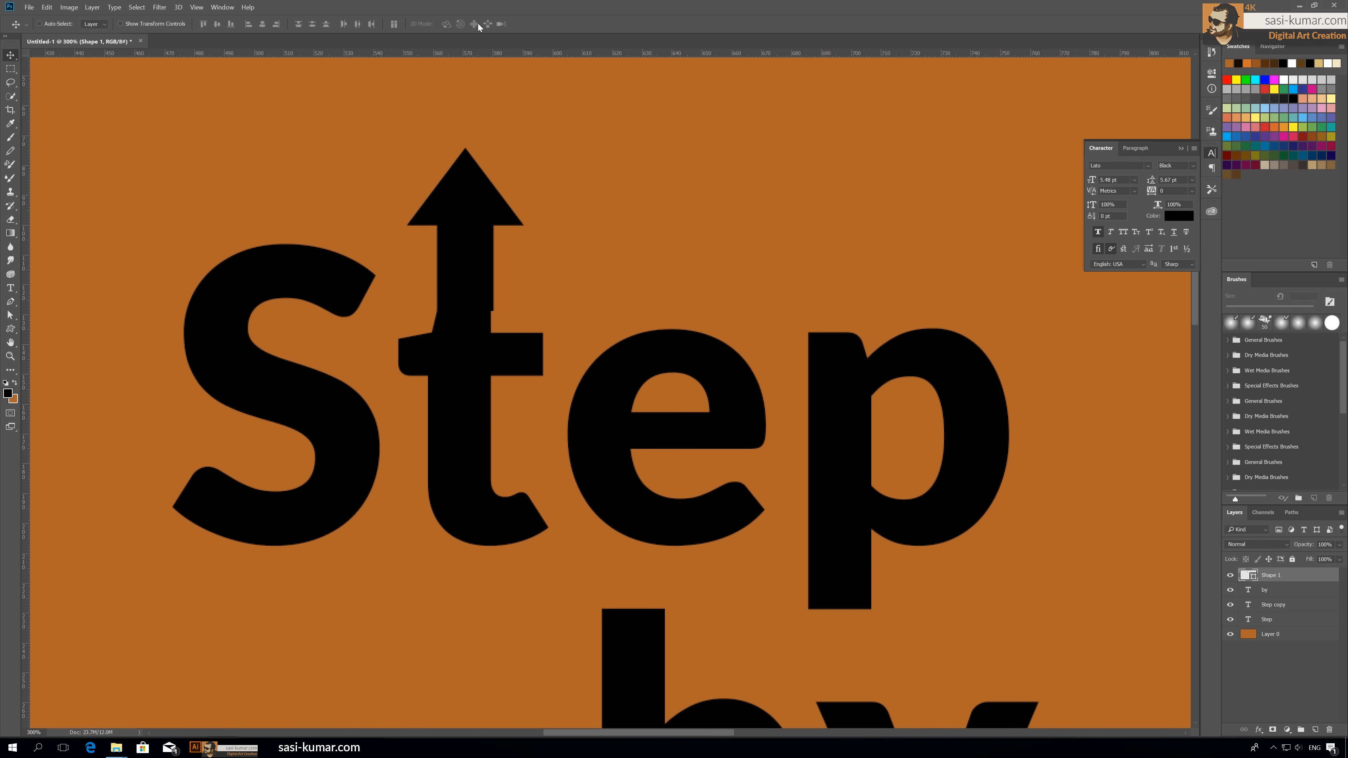
Raise the arrow above the "t" and extend the lower end of its shaft down to the letter's crossbar.
left_click_drag(472, 178, 438, 136)
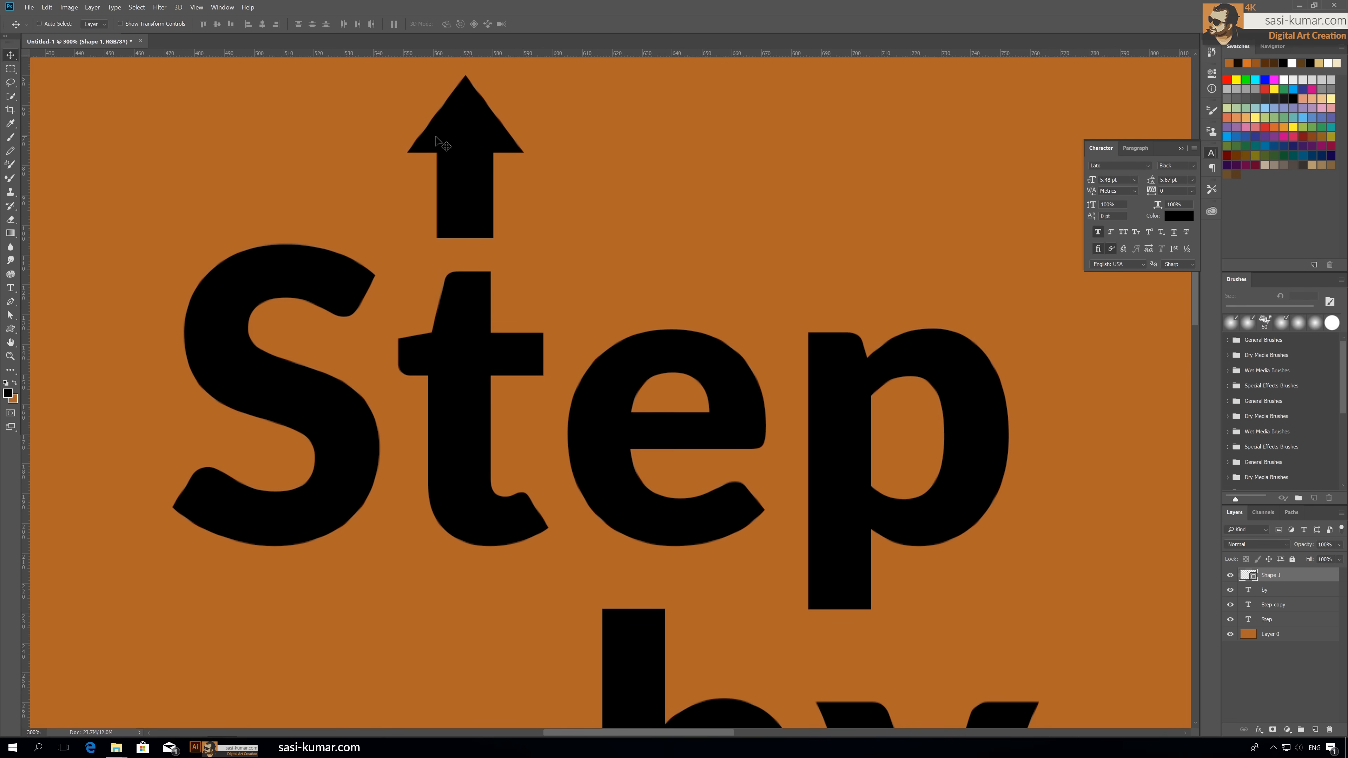
left_click(9, 315)
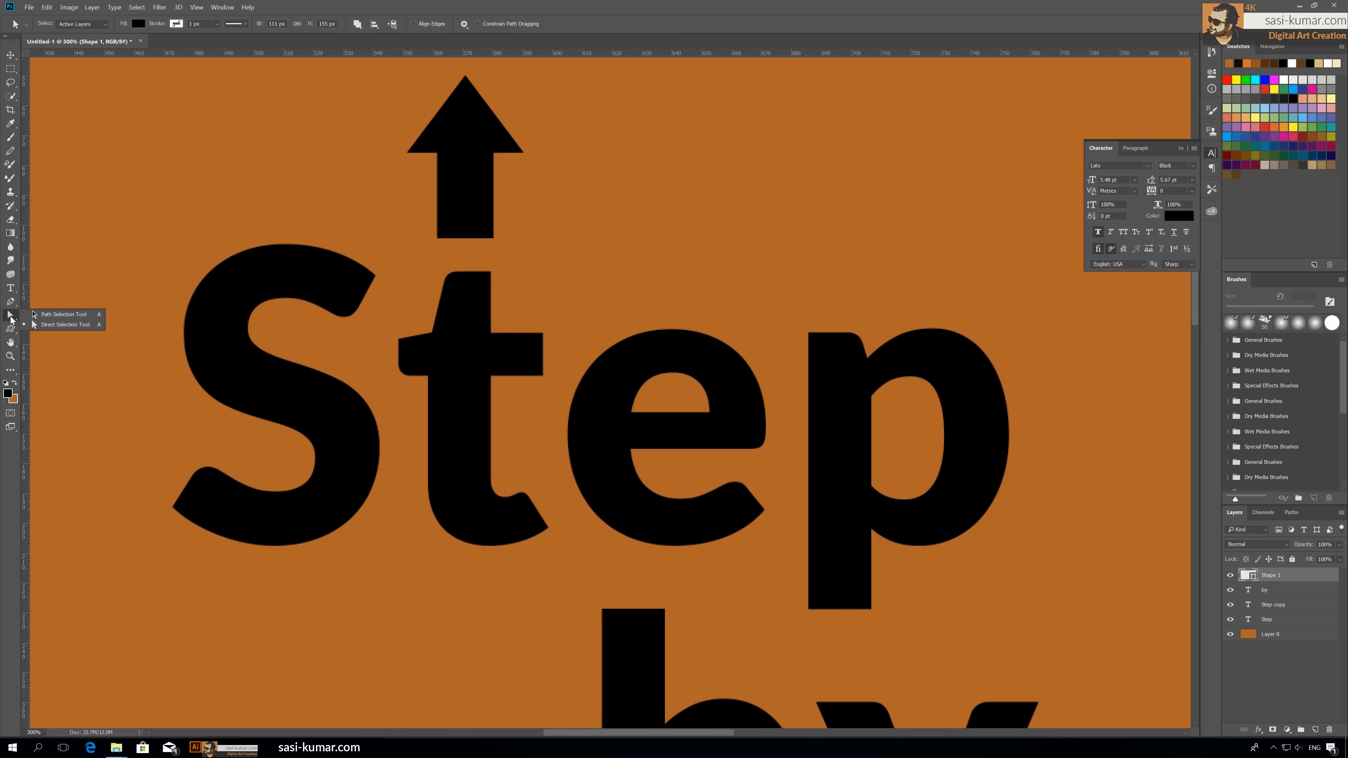
left_click(38, 325)
left_click_drag(515, 228, 399, 266)
left_click_drag(525, 230, 400, 254)
left_click_drag(495, 244, 493, 335)
left_click(10, 55)
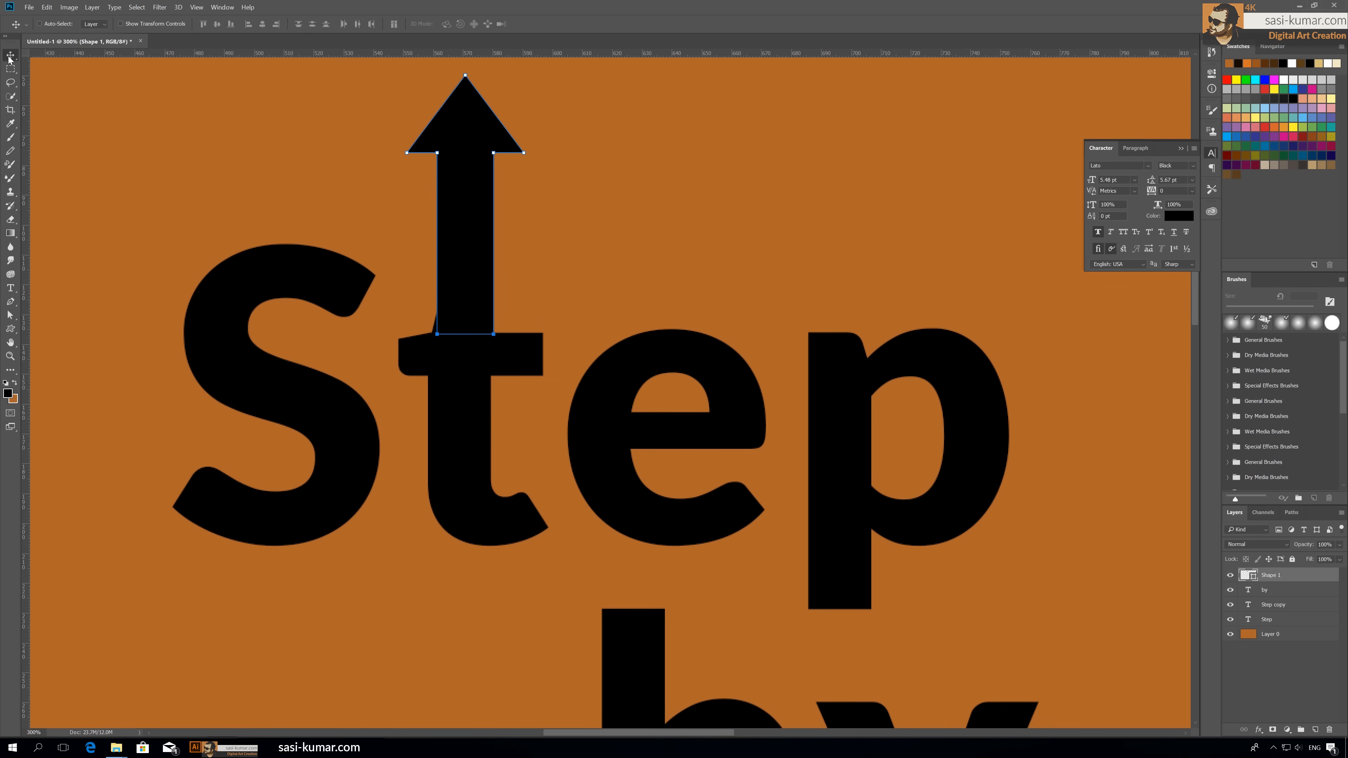
left_click_drag(477, 183, 477, 183)
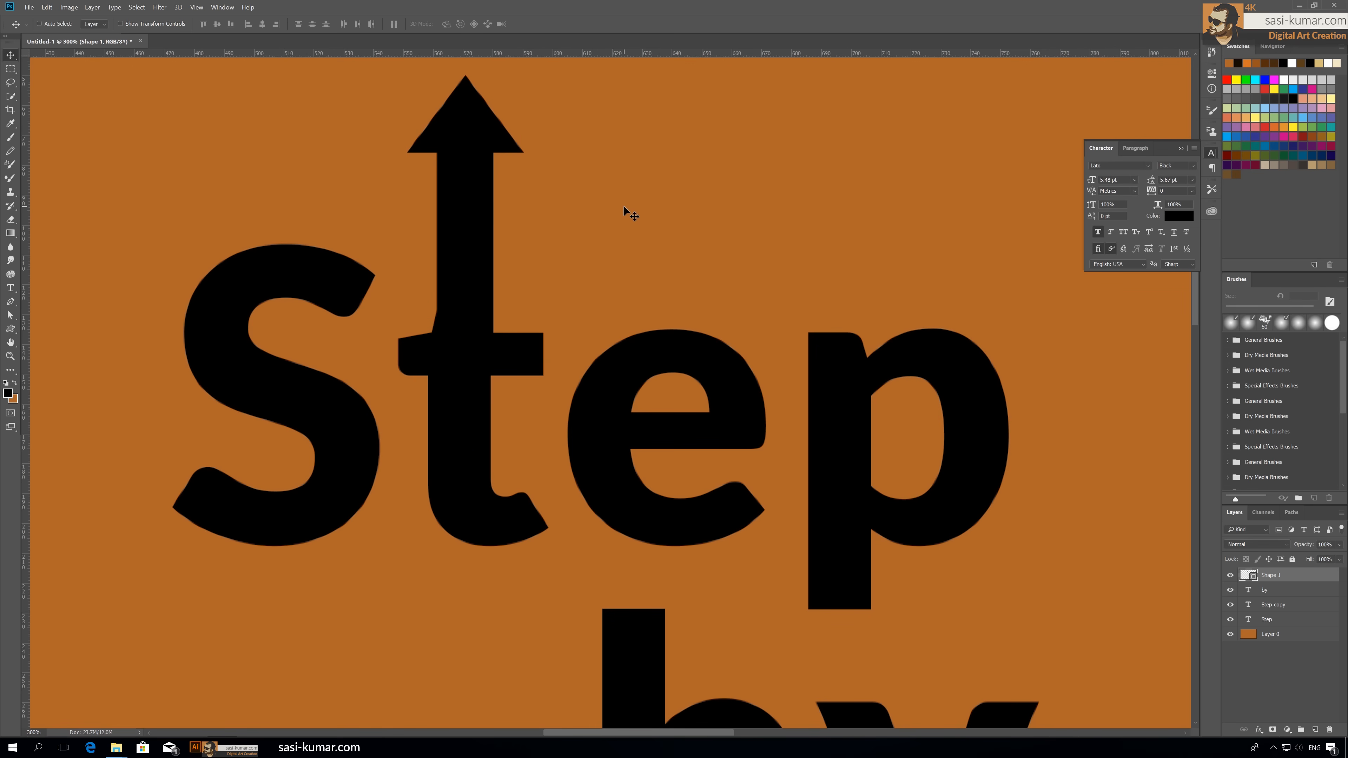
Duplicate the arrow below the second "Step" near its "p" and rotate the copy 180 degrees to point down.
key("ctrl+minus")
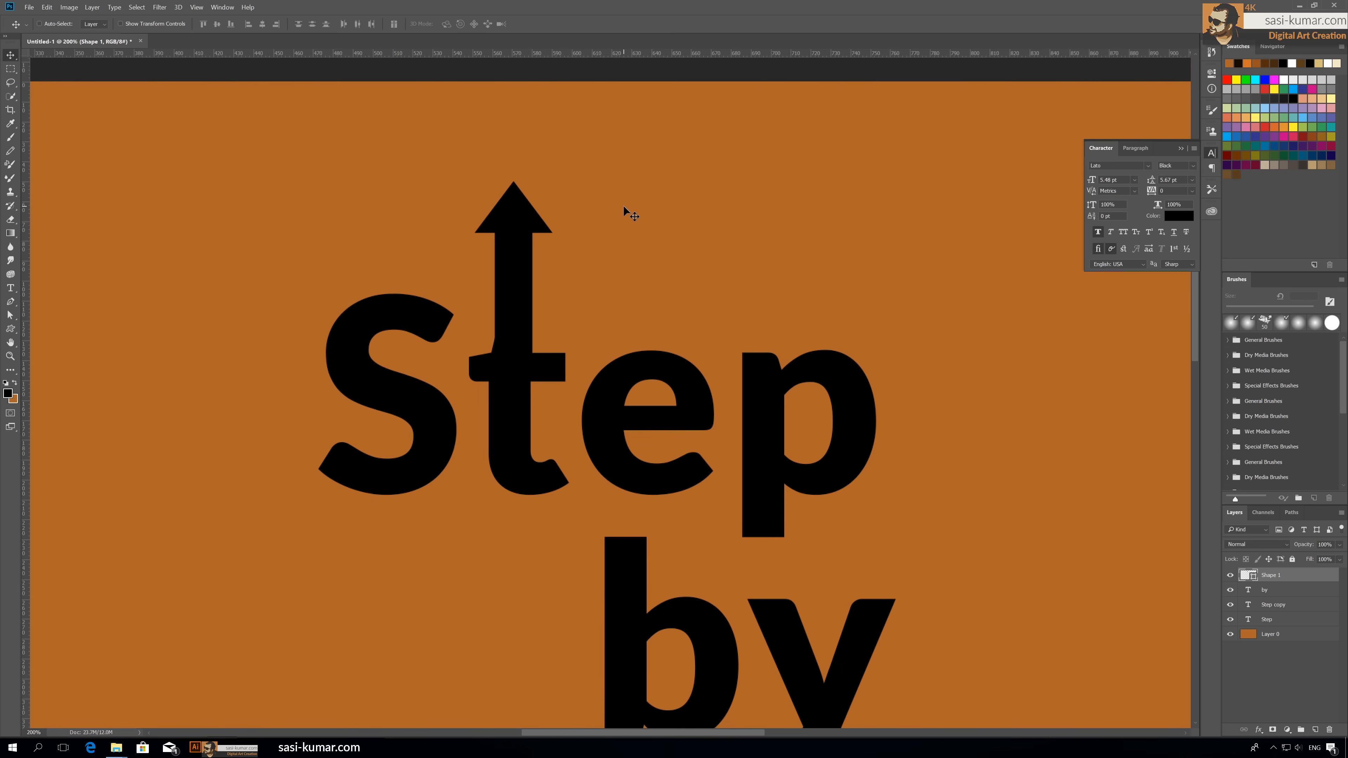
key("ctrl+minus")
left_click_drag(800, 515, 673, 317)
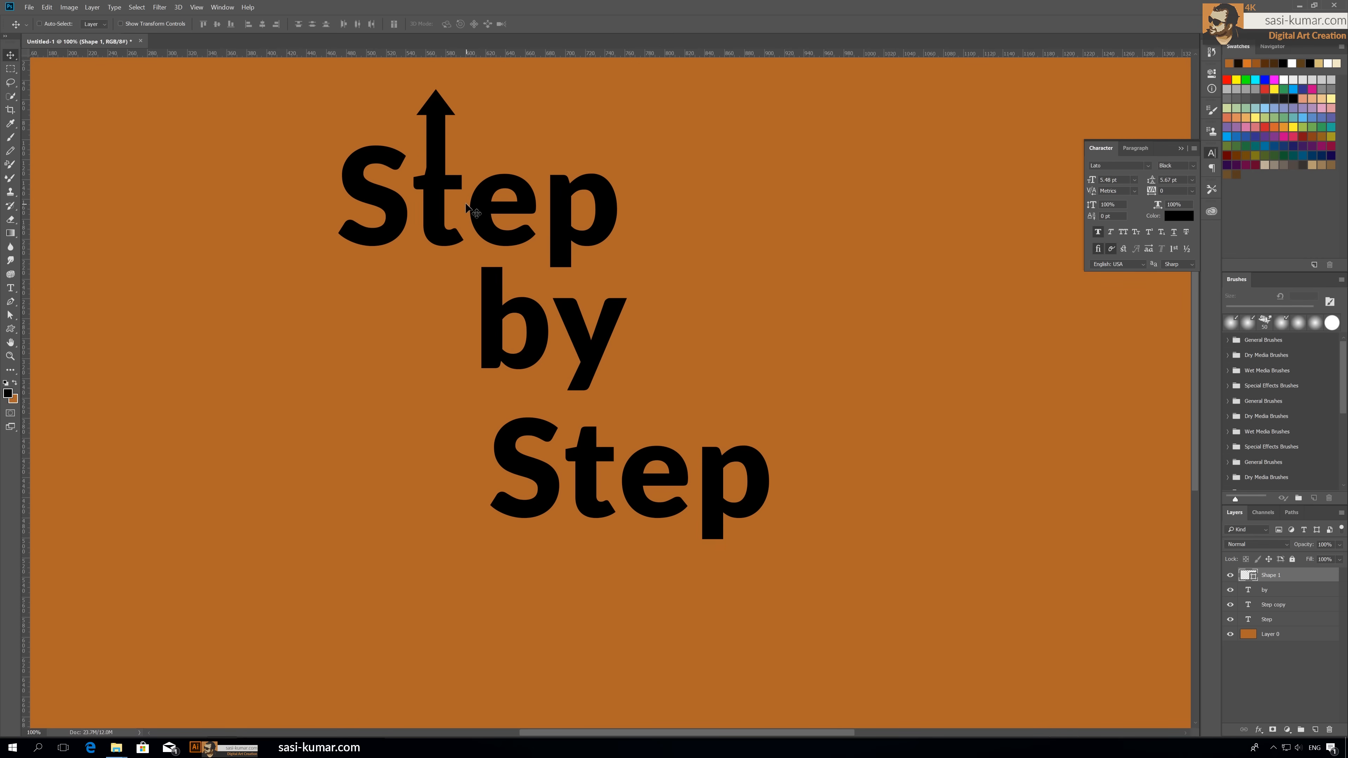
left_click_drag(437, 137, 639, 416)
key("ctrl+plus")
key("ctrl+t")
left_click_drag(723, 361, 798, 443)
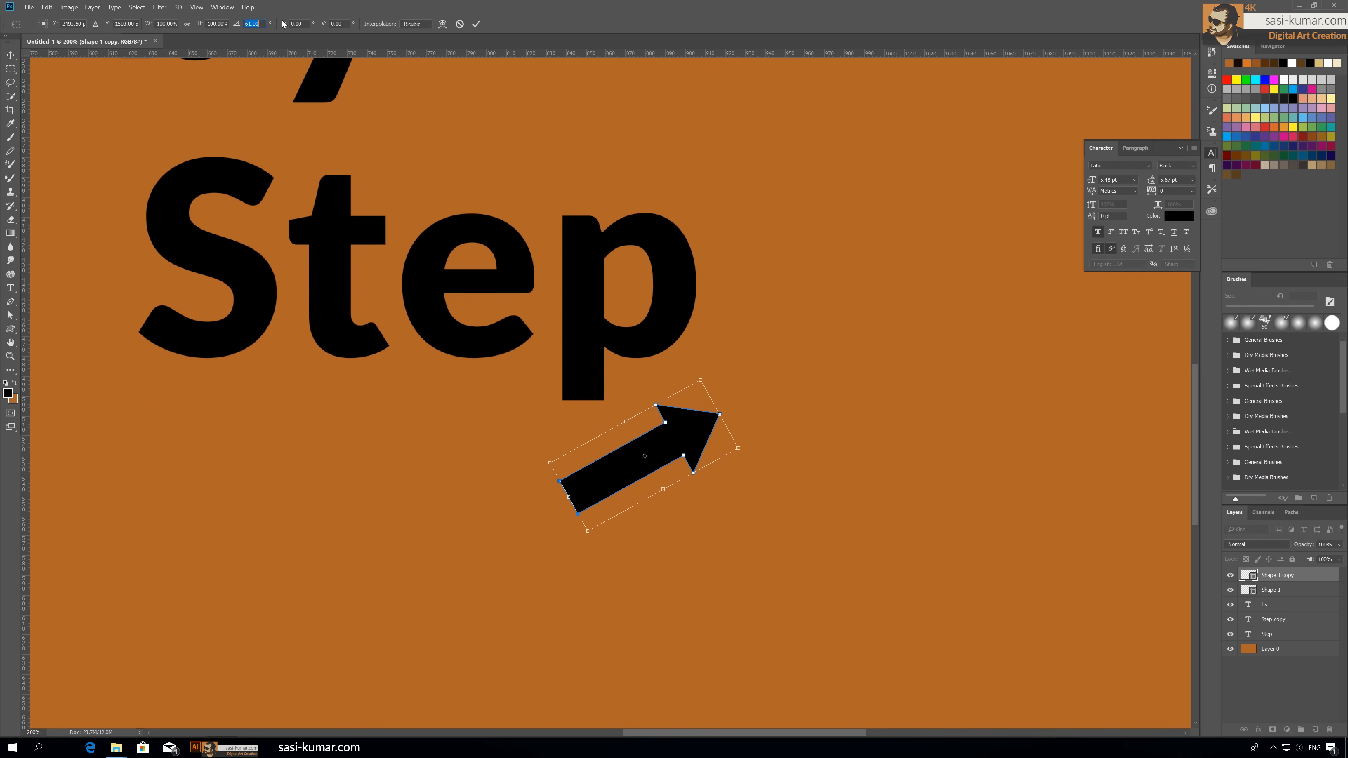
type("180")
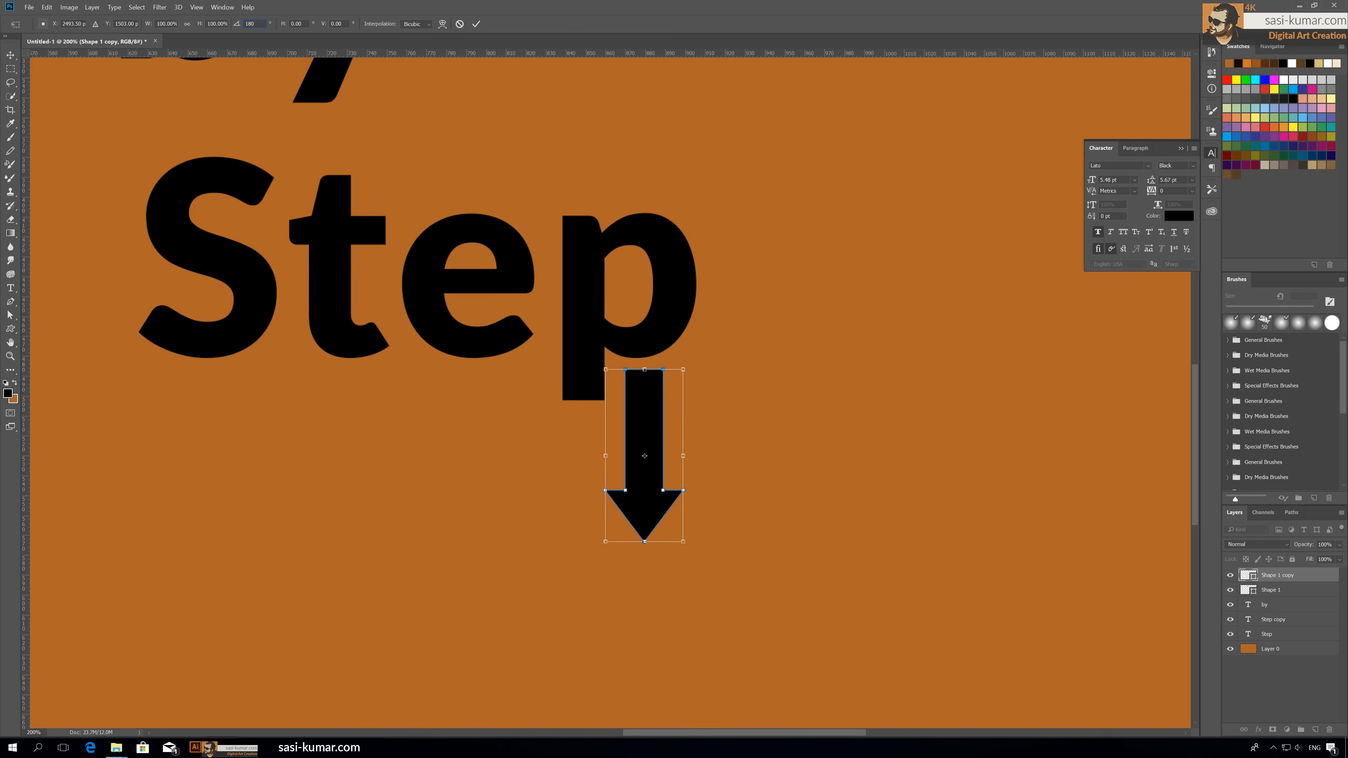
left_click(476, 23)
Align the copied arrow with the stem of the "p" in the second "Step" and enlarge it to match the stem's width.
left_click_drag(639, 392, 579, 415)
key("ctrl+t")
left_click_drag(620, 570, 626, 581)
left_click_drag(540, 580, 536, 584)
left_click(476, 24)
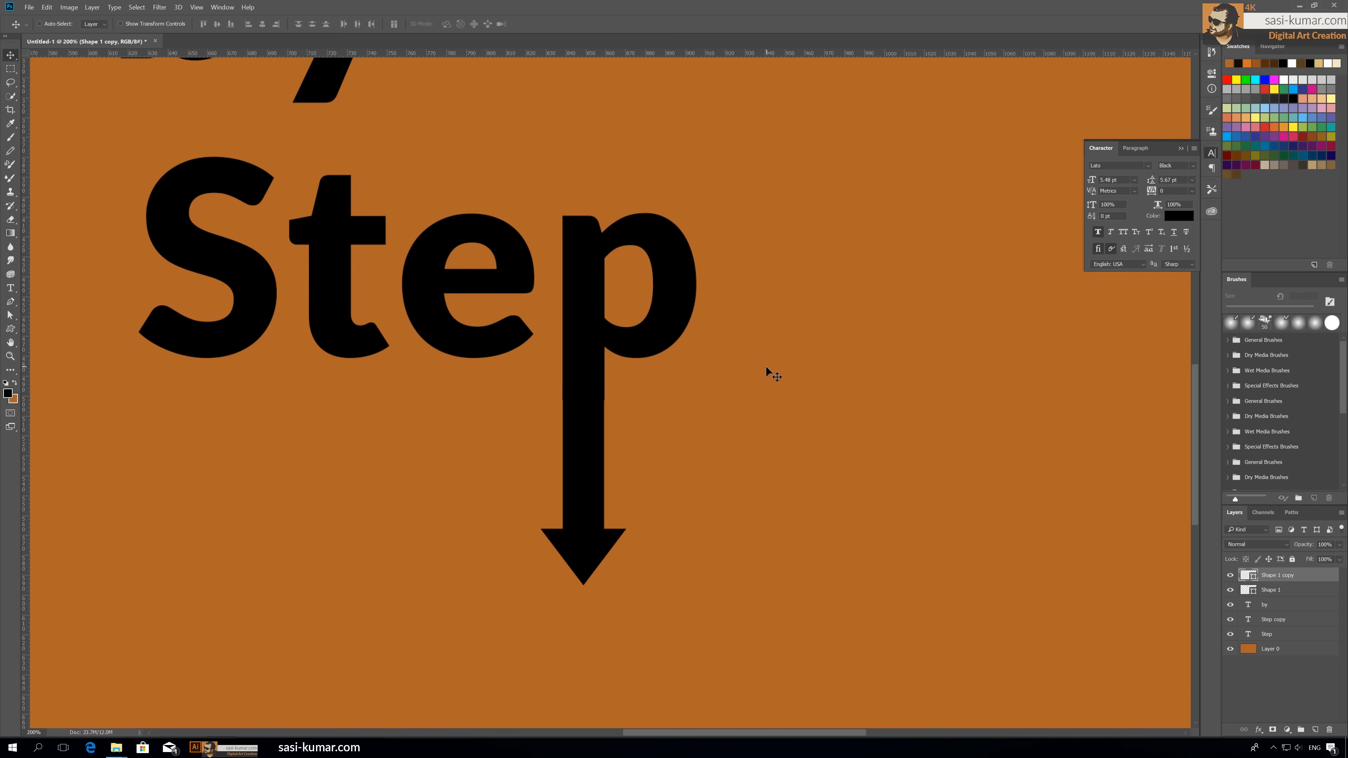
key("Left")
key("ctrl+t")
left_click_drag(627, 585, 631, 586)
key("Return")
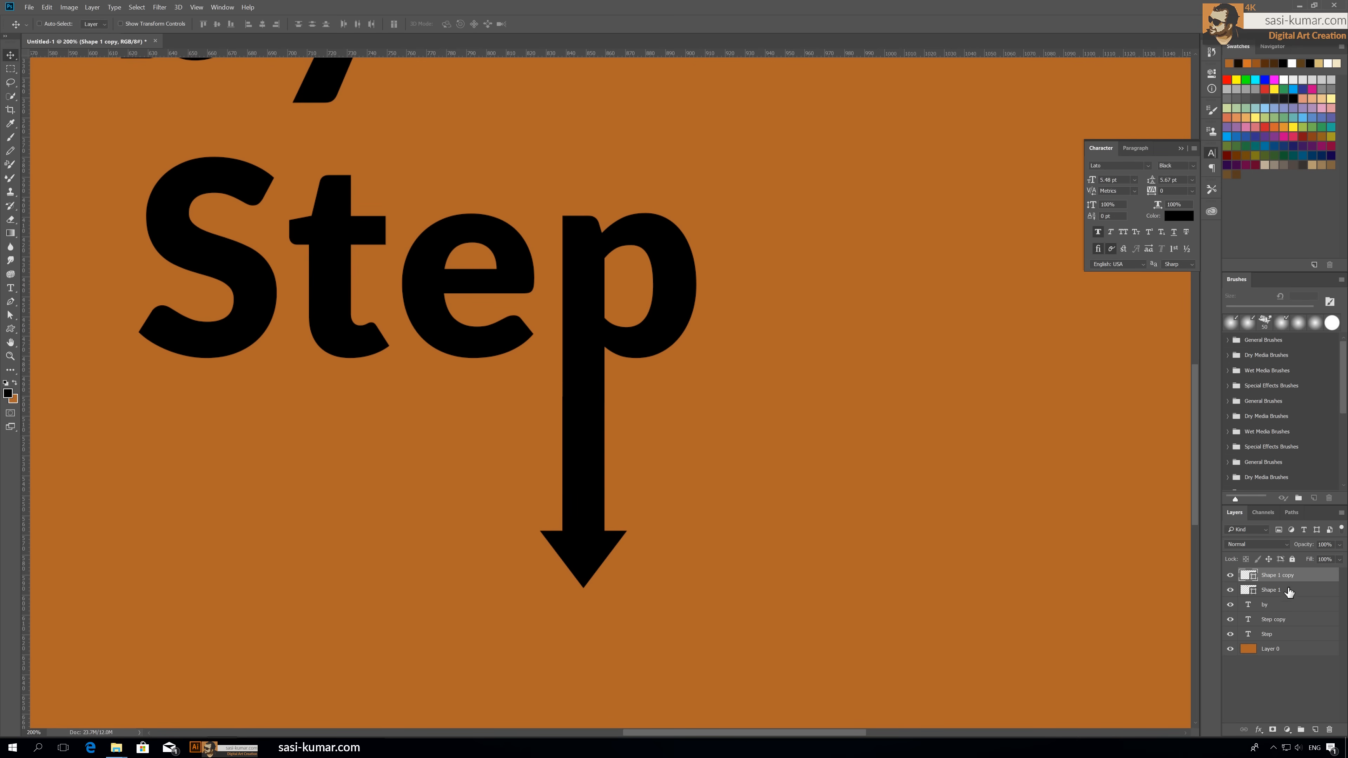
Reorder the layers so Shape 1 copy sits directly below Step copy and Shape 1 directly above Step.
left_click_drag(1302, 576, 1299, 627)
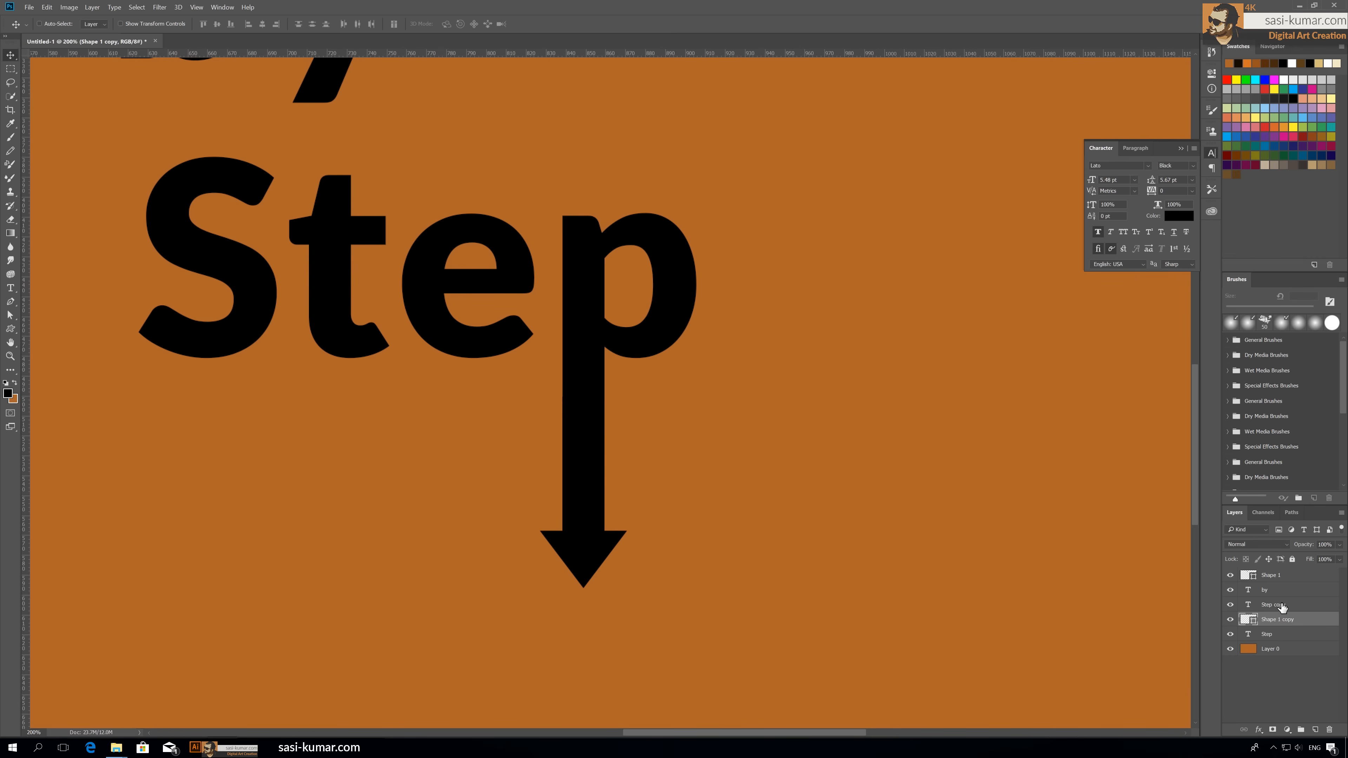
left_click(1280, 576)
left_click_drag(1280, 576, 1274, 597)
left_click(1230, 606)
left_click(1230, 605)
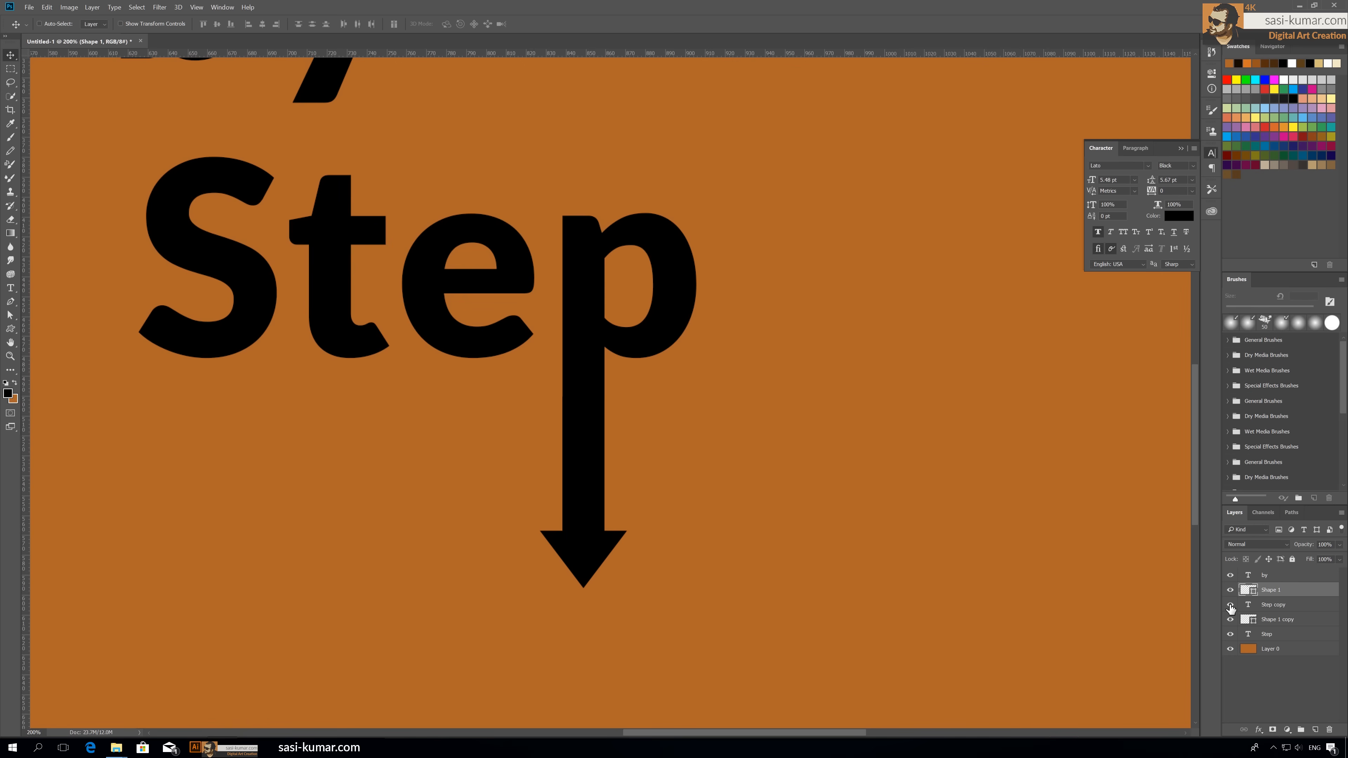
left_click_drag(1265, 593, 1274, 628)
left_click(1268, 635)
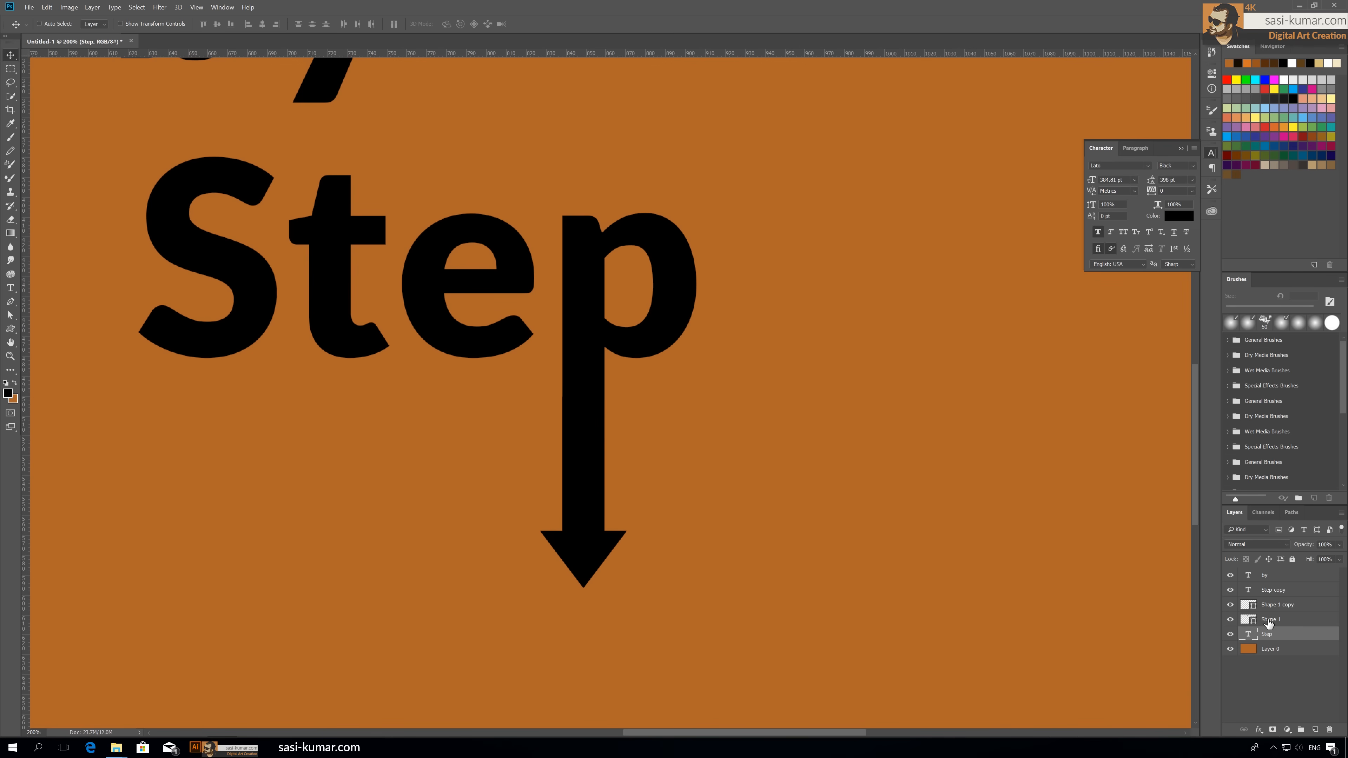
Combine the Shape 1 arrow and the first "Step" text into one smart object.
key("ctrl+minus")
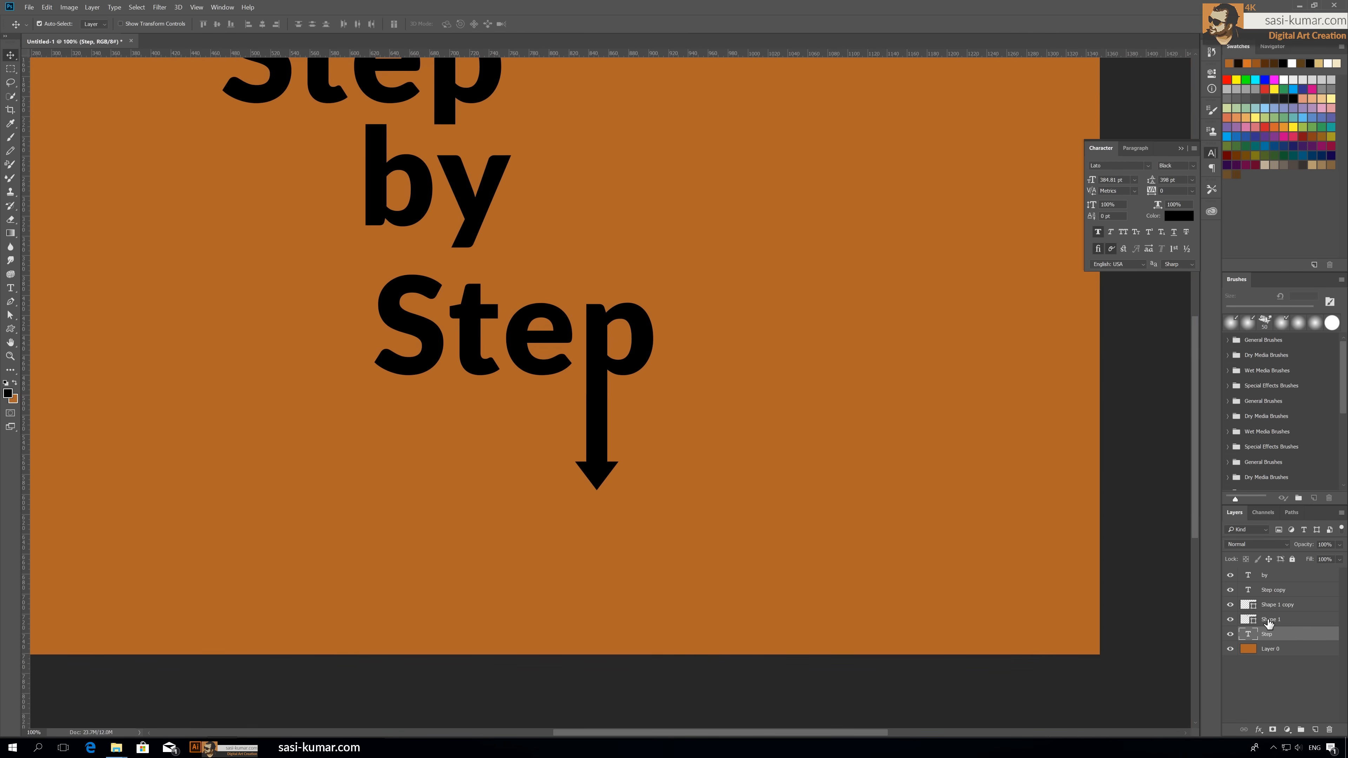
key("ctrl+minus")
left_click(1286, 624, "shift")
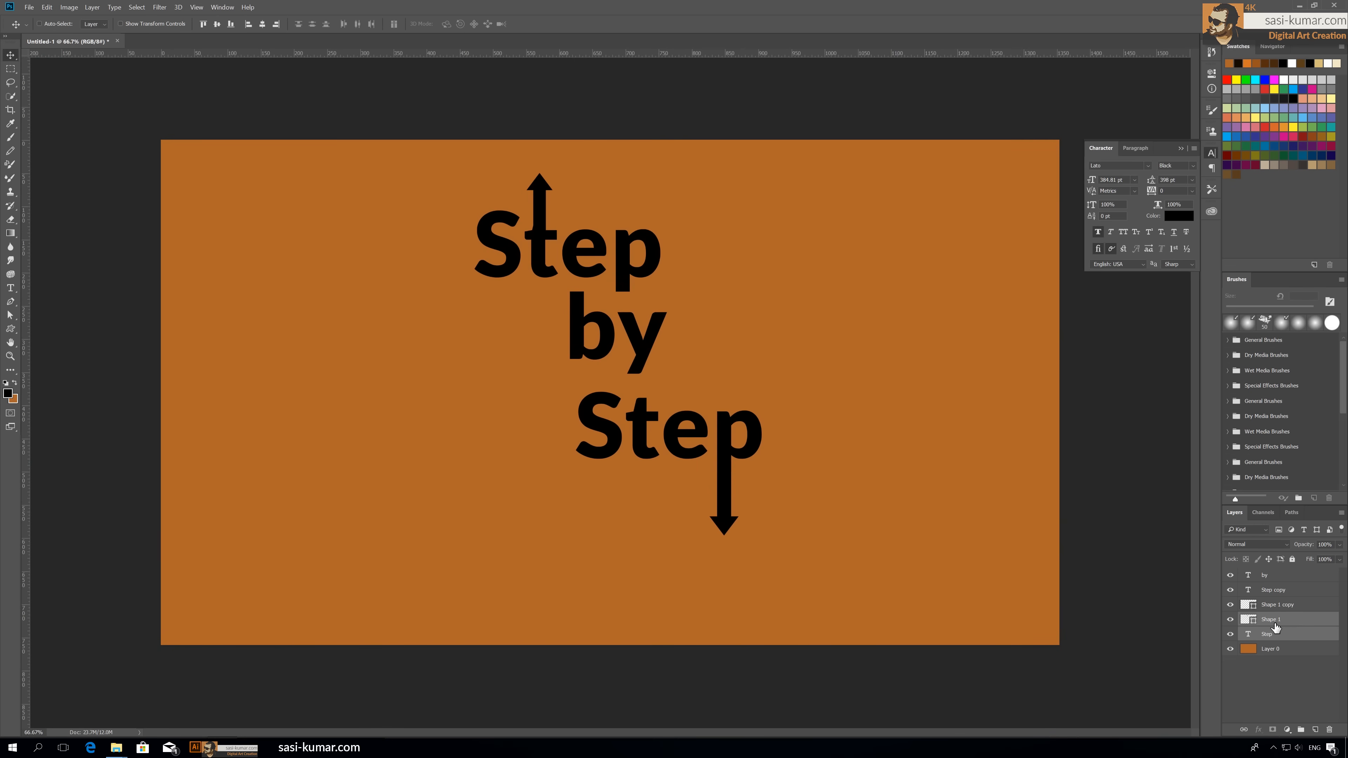
left_click(1227, 620)
left_click(1227, 620)
left_click(1230, 635)
left_click(1229, 634)
right_click(1287, 628)
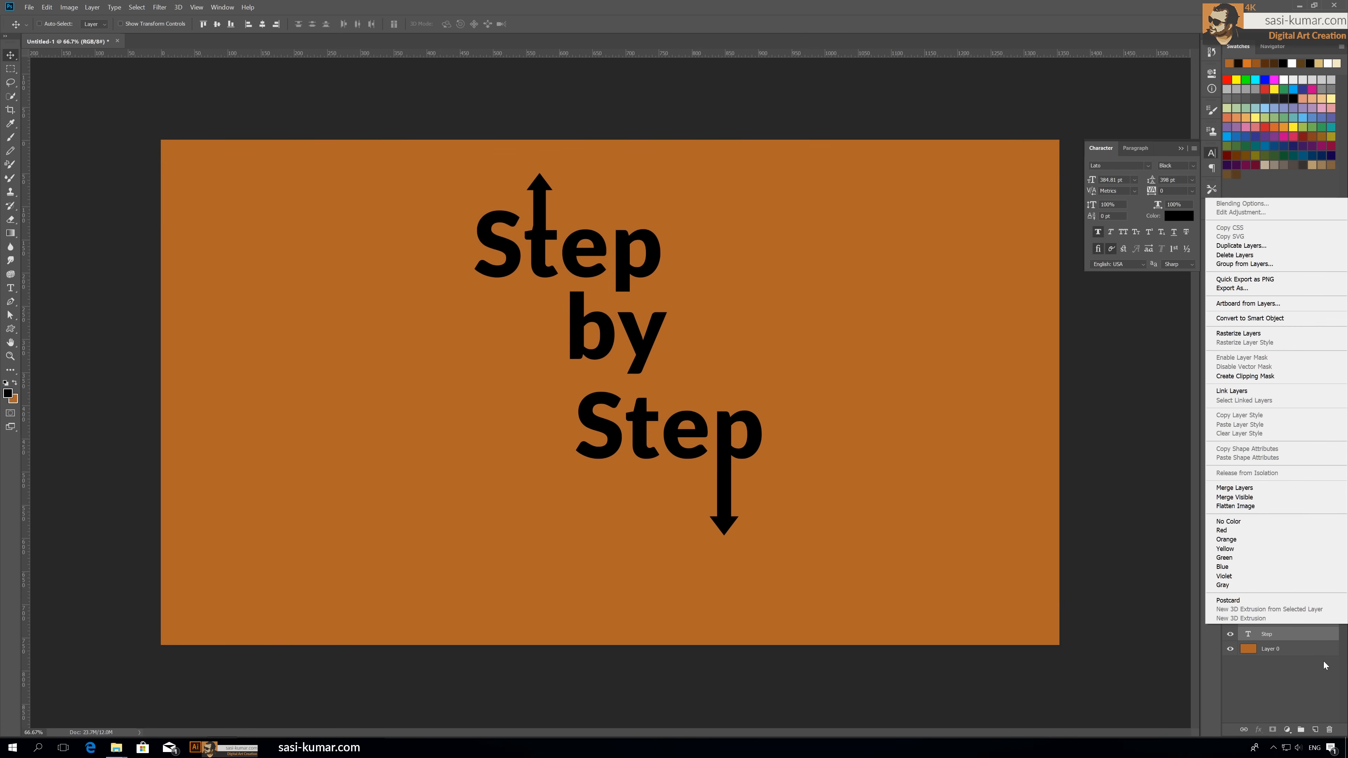
left_click(1283, 319)
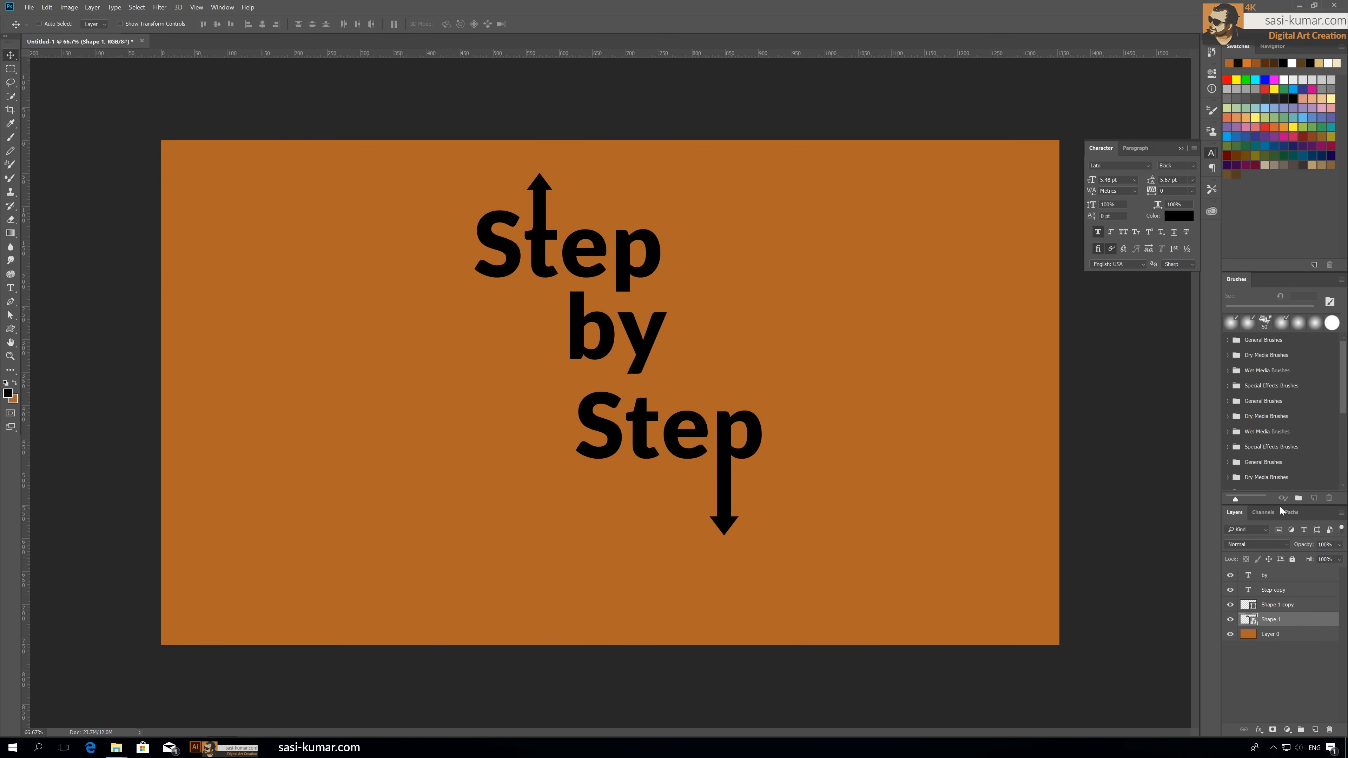
Combine the Shape 1 copy arrow and the second "Step" text into one smart object.
left_click(1281, 606)
left_click(1277, 590, "shift")
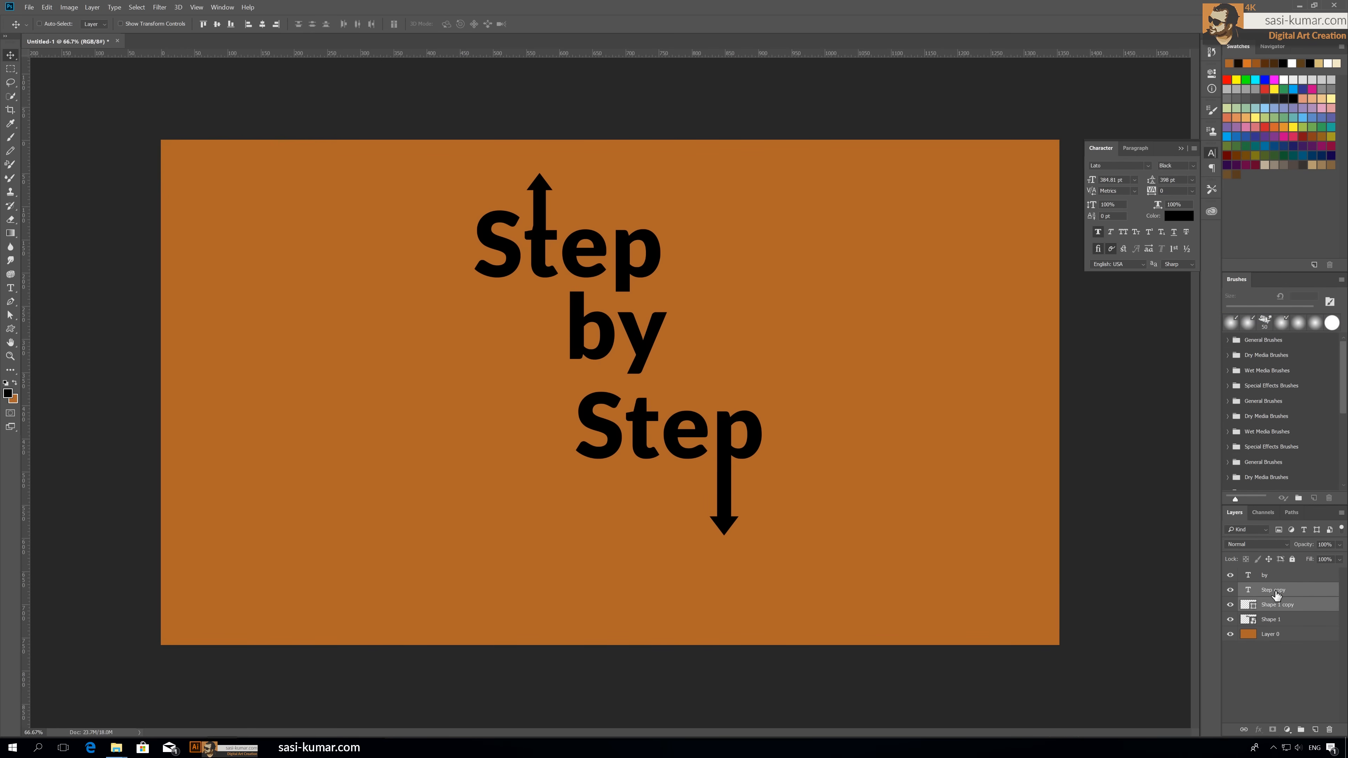
right_click(1277, 590)
left_click(1263, 237)
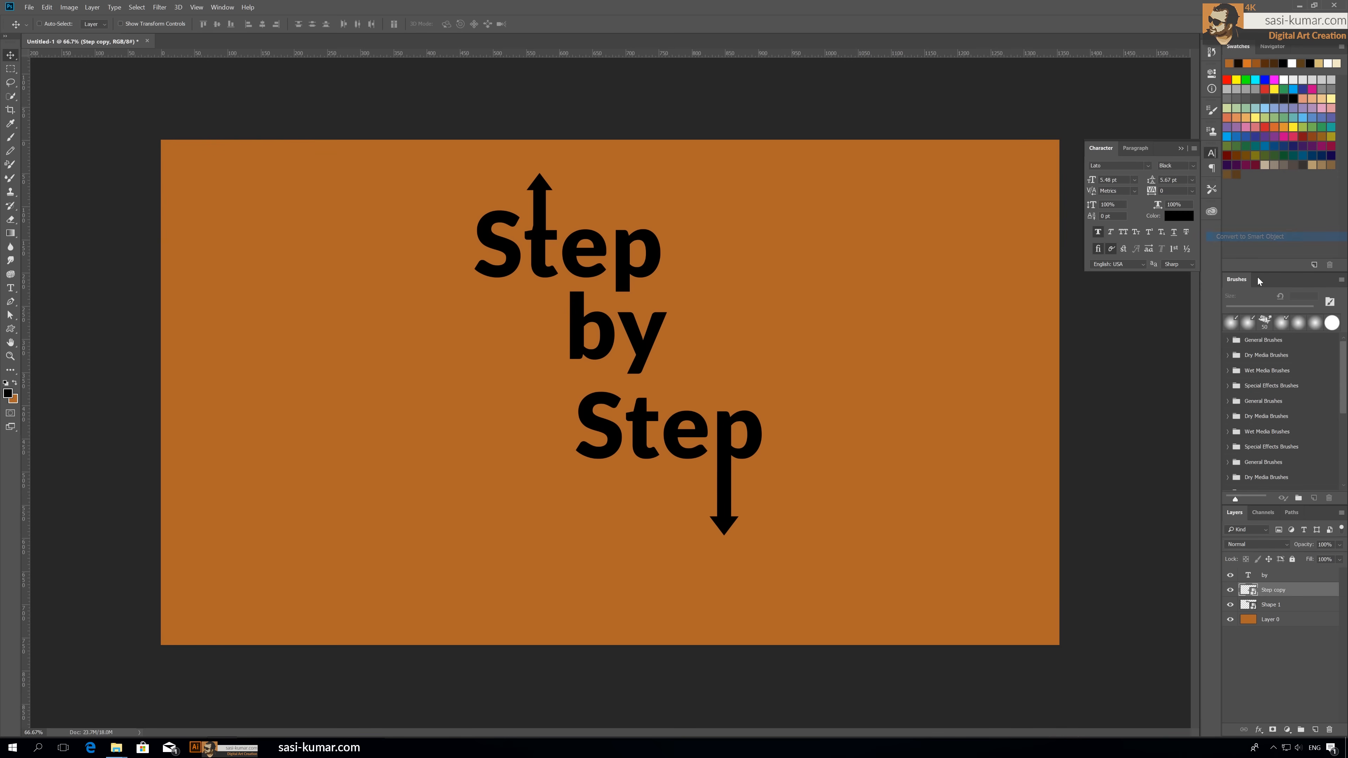
Check which word each layer contains by toggling the visibility of the two smart objects and the "by" text.
left_click(1230, 590)
left_click(1230, 590)
left_click(1230, 604)
left_click(1230, 604)
left_click(1230, 576)
left_click(1230, 576)
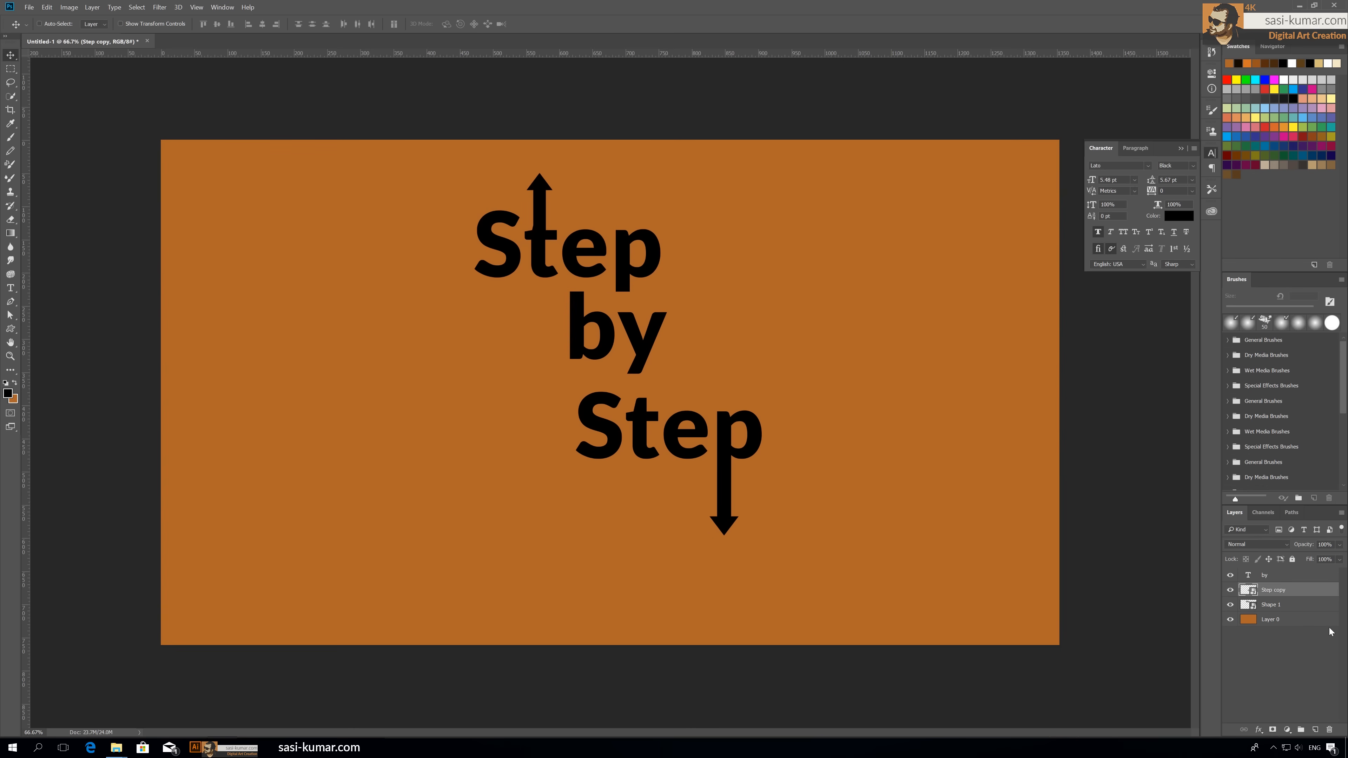
left_click(1230, 604)
left_click(1230, 604)
left_click(1231, 591)
left_click(1230, 590)
Move the "by" text layer between the two "Step" smart object layers.
left_click(1267, 576)
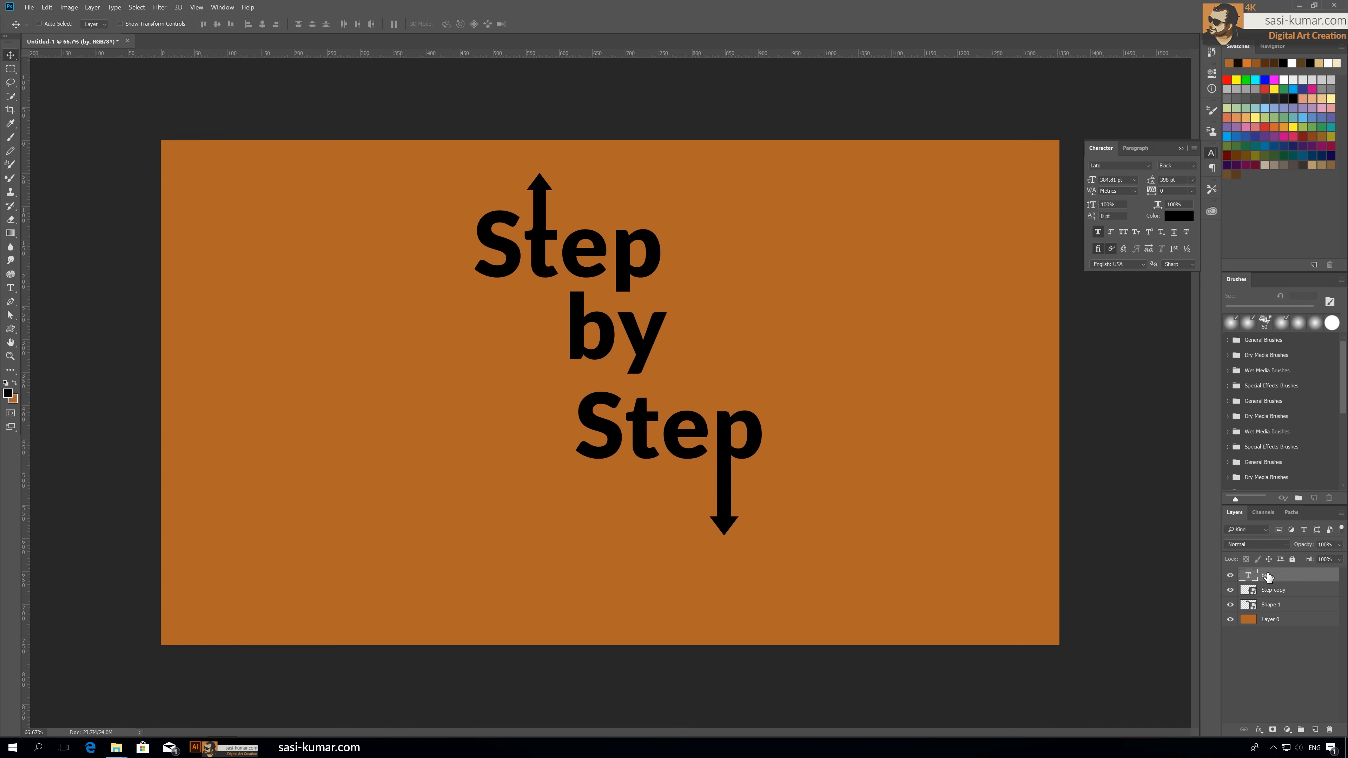
left_click_drag(1267, 575, 1268, 597)
left_click(1230, 590)
left_click(1230, 590)
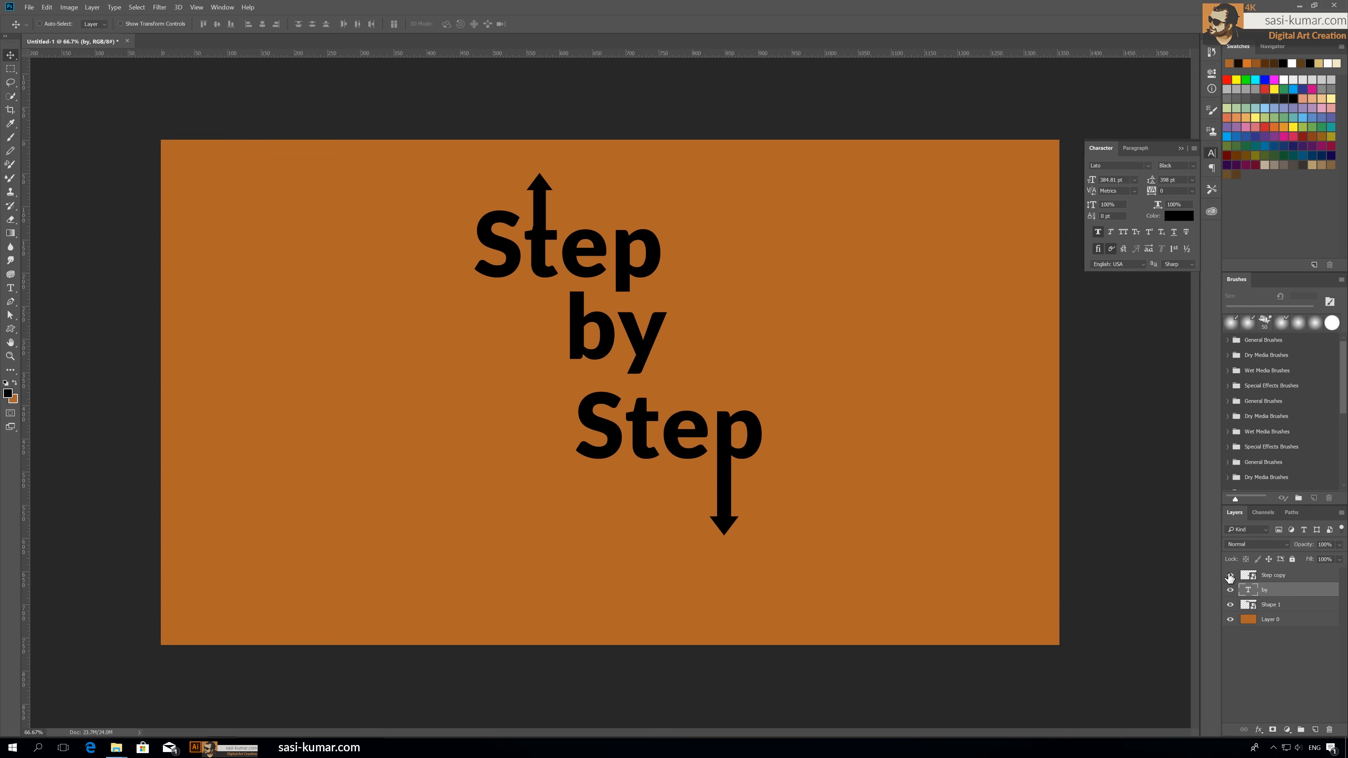
Rasterize the Shape 1 smart object containing the first "Step" and its arrow.
left_click(1293, 606)
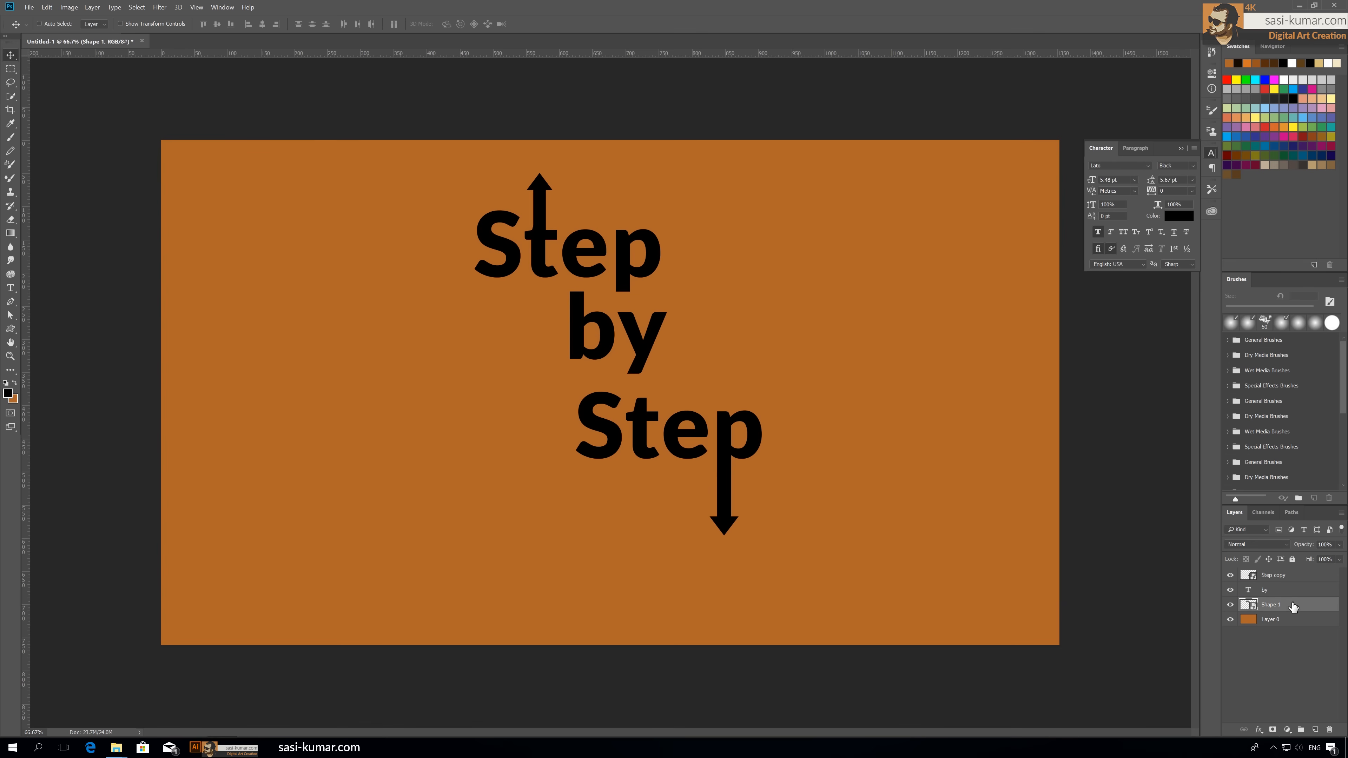
left_click(1283, 590)
left_click(1283, 578)
left_click(1281, 607)
right_click(1291, 608)
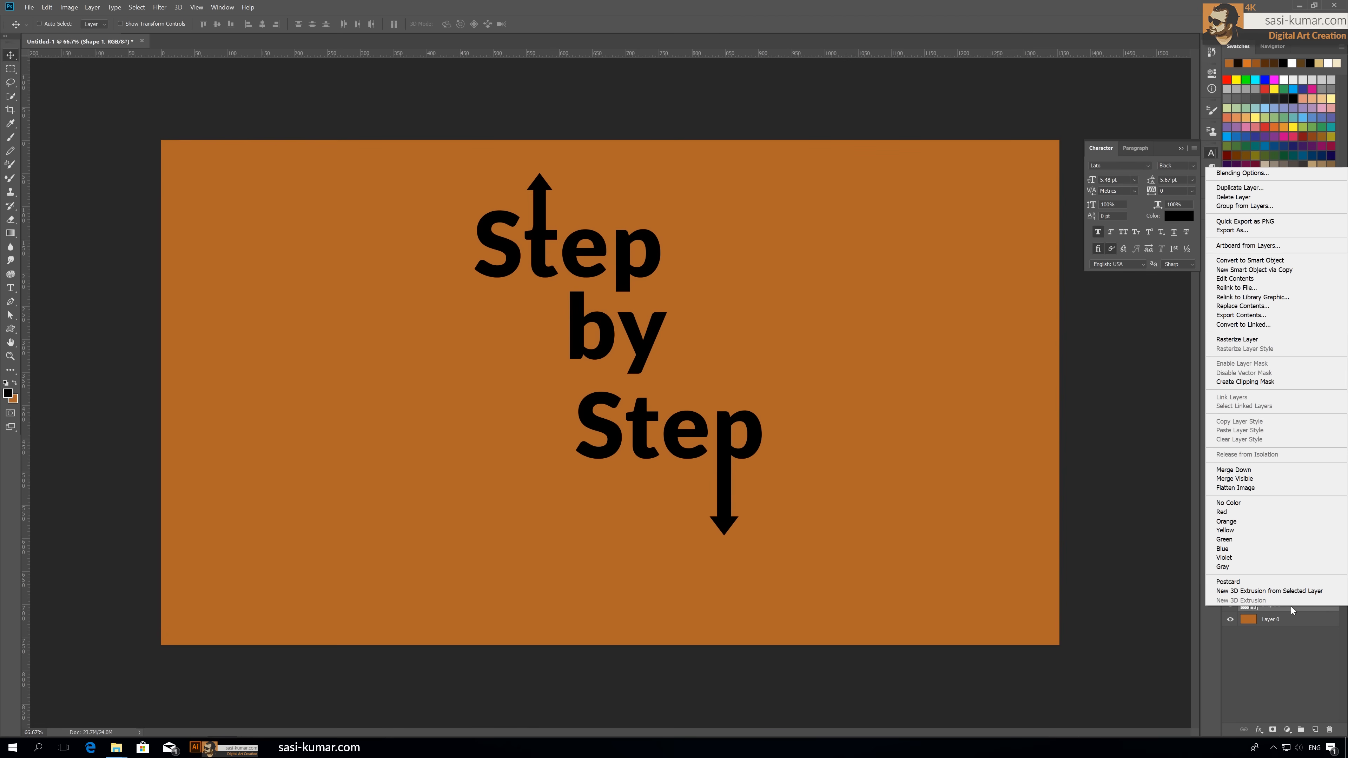
left_click(1271, 341)
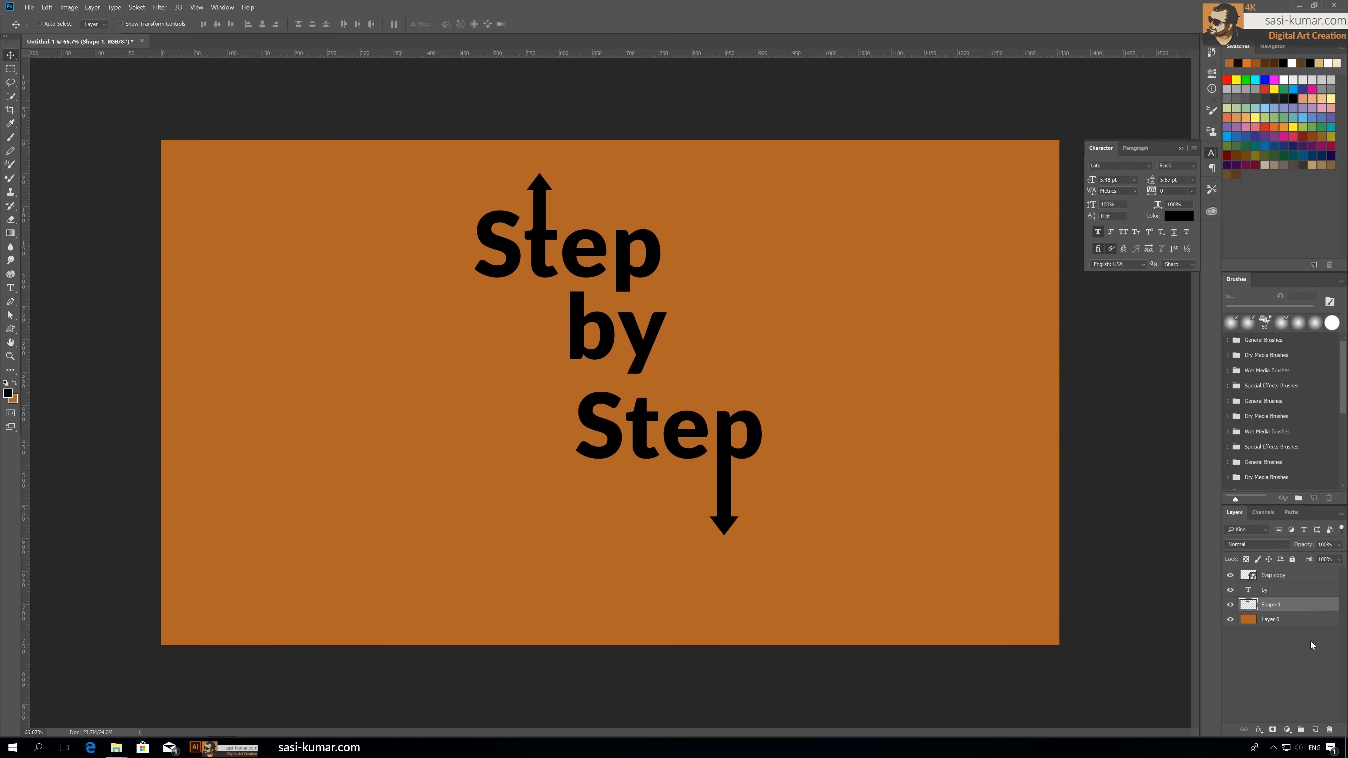
Rasterize the "by" text layer and the Step copy smart object.
left_click(1289, 592)
right_click(1290, 592)
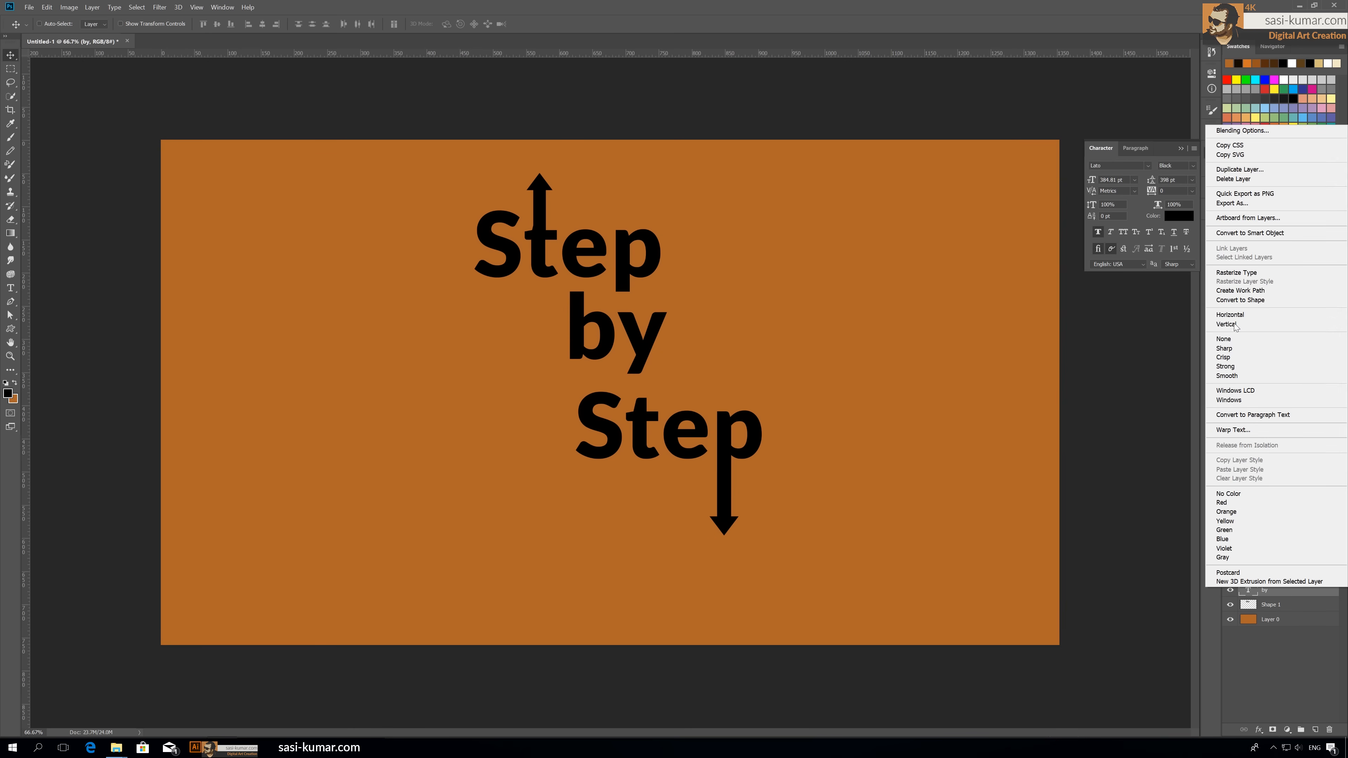
left_click(1237, 272)
left_click(1277, 575)
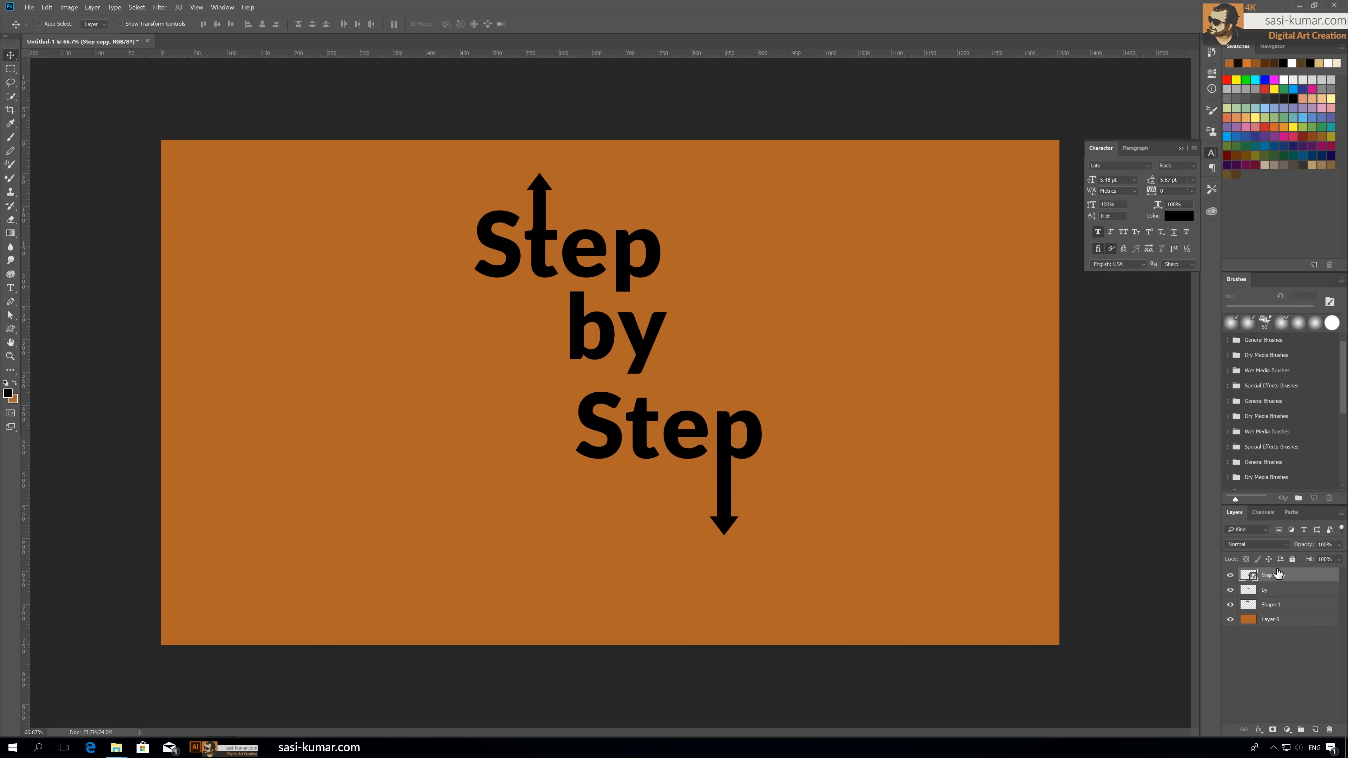
right_click(1276, 575)
left_click(1244, 301)
Hide the Step copy, by and Shape 1 layers so only the orange background shows.
left_click(1230, 575)
left_click(1230, 575)
left_click(1230, 590)
left_click(1230, 590)
left_click(1230, 605)
left_click(1230, 605)
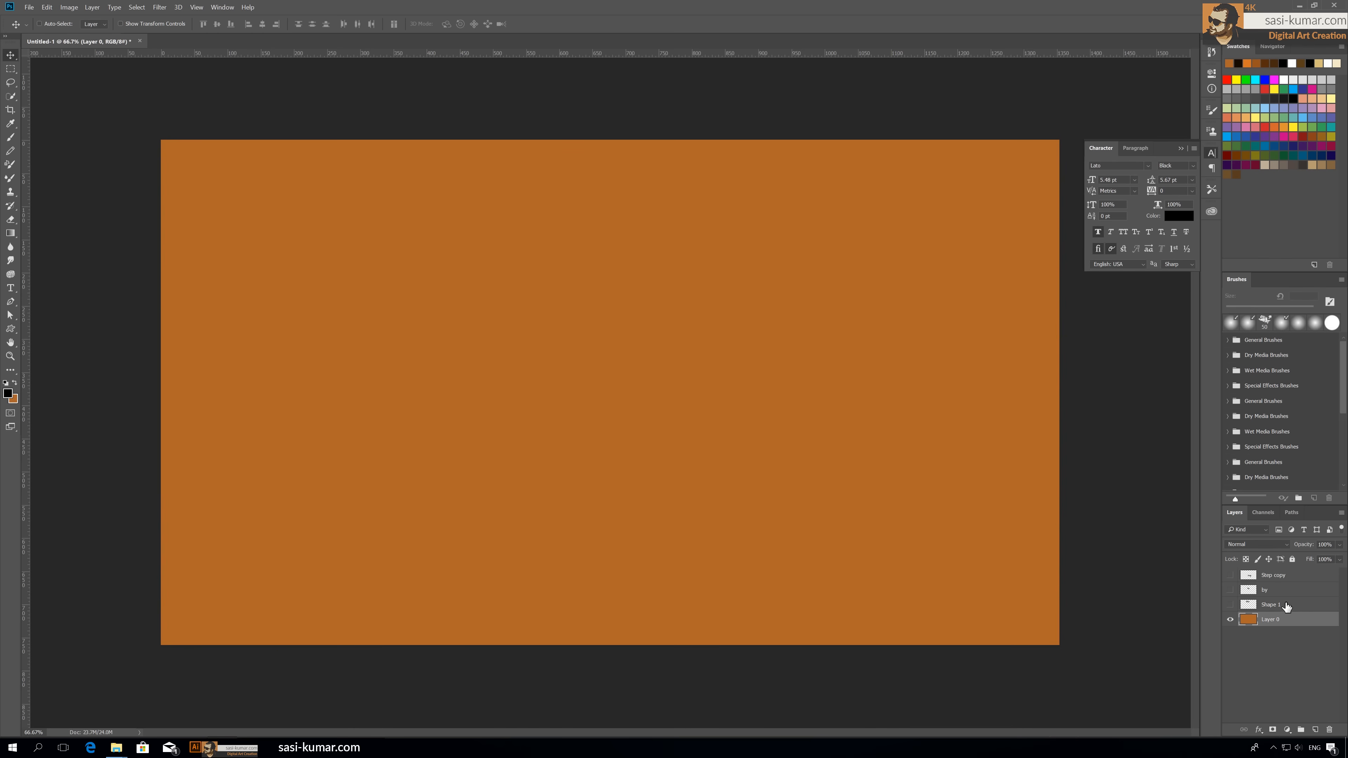
left_click(1287, 605)
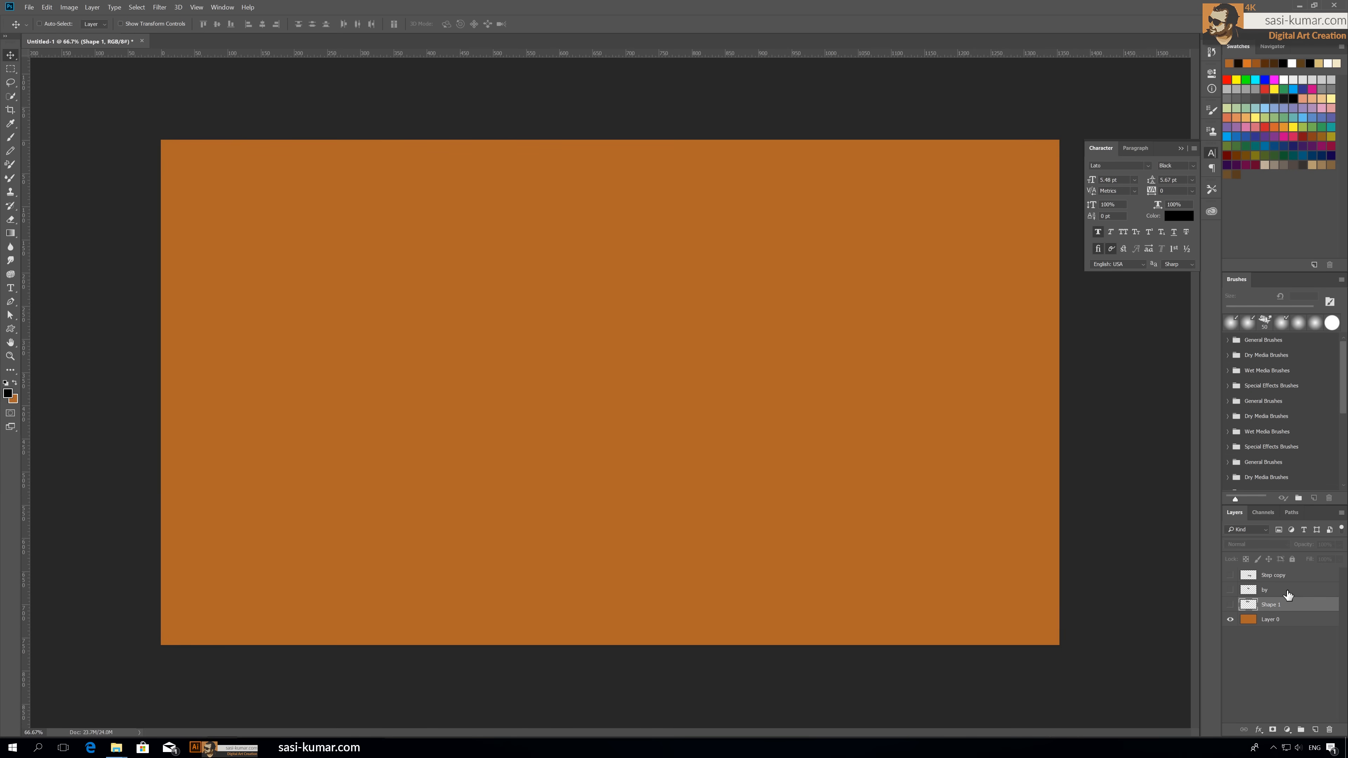
Add a new empty layer above the background and name it Type-01.
left_click(1290, 621)
left_click(1313, 729)
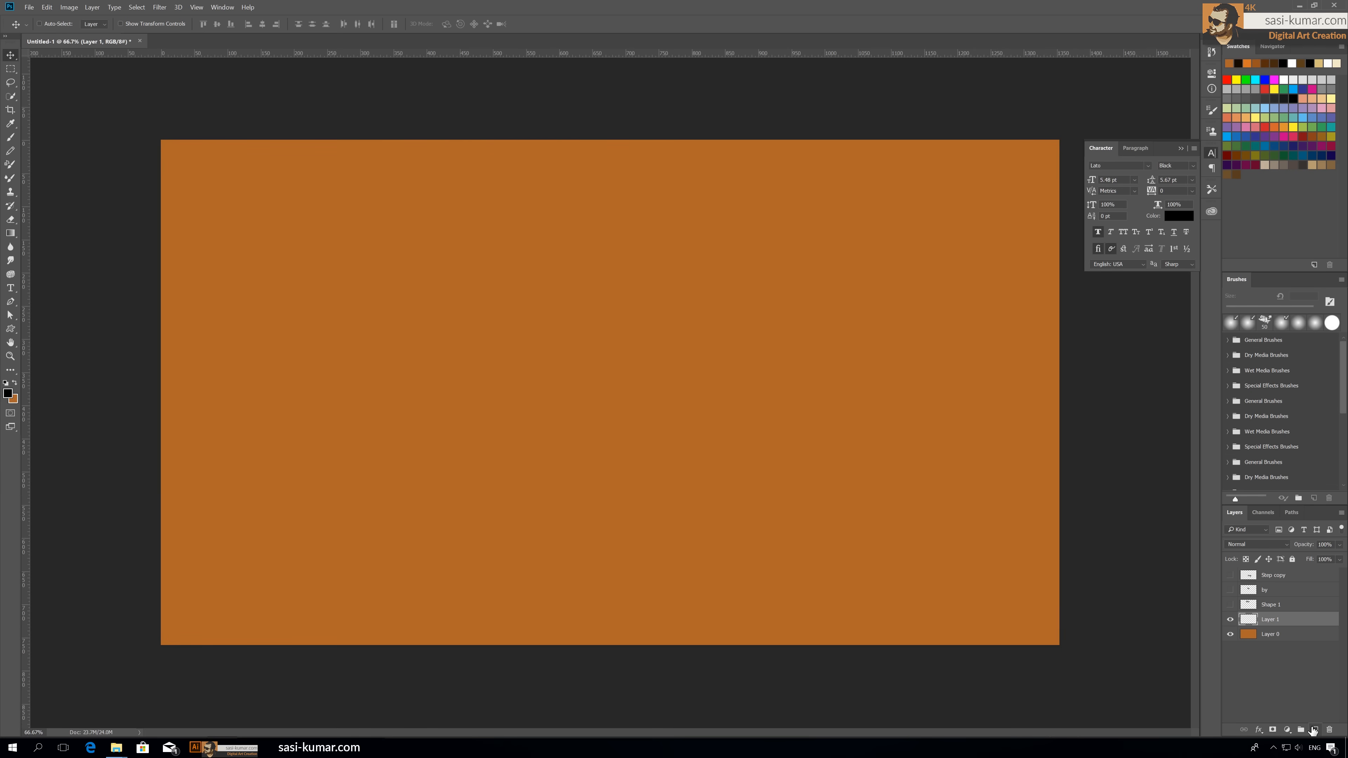
double_click(1270, 620)
type("Type-01")
key("Return")
Add two more empty layers above Type-01, named Type-02 and Type-03.
left_click(1315, 729)
double_click(1270, 619)
type("Ty")
key("Return")
left_click(1315, 729)
double_click(1270, 619)
type("T")
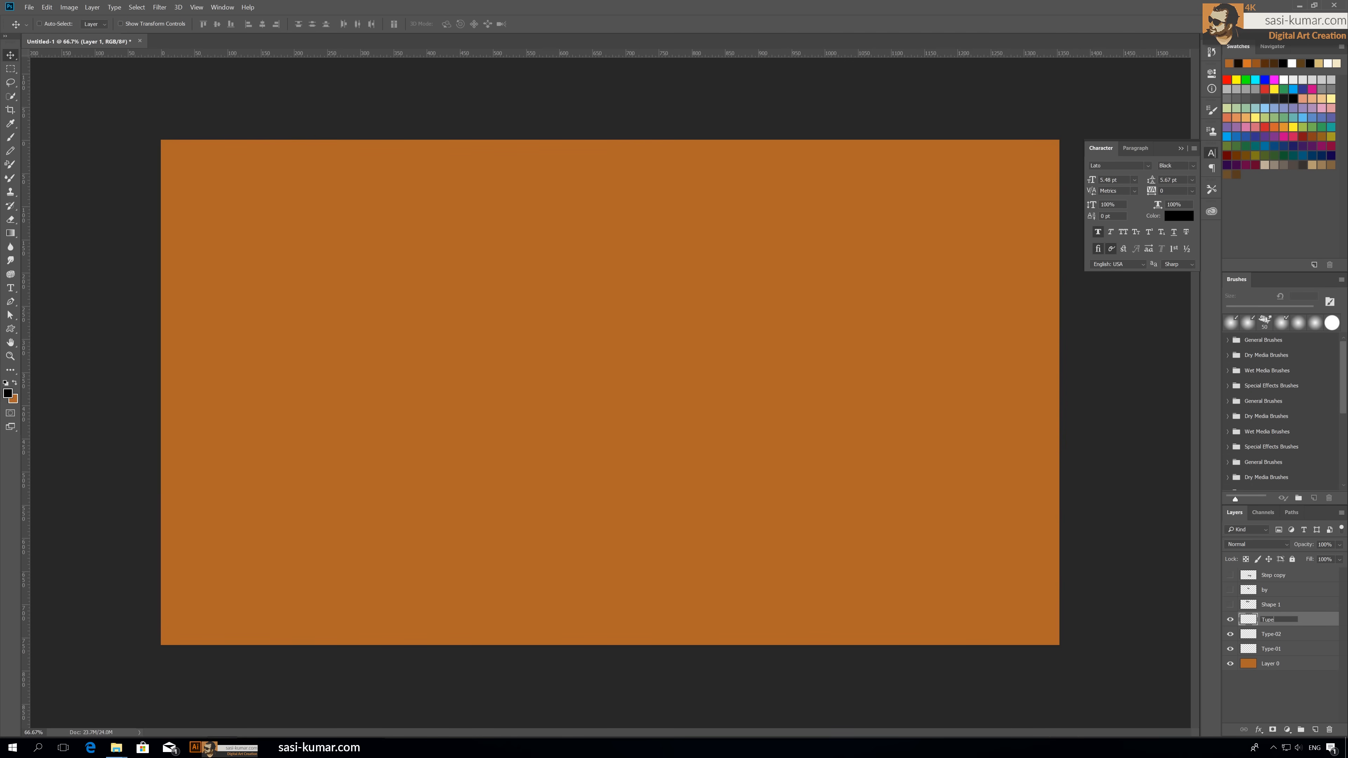
key("Return")
Start Vanishing Point on the Type-01 layer and draw a long four-corner perspective plane rising diagonally across the canvas.
left_click(1287, 651)
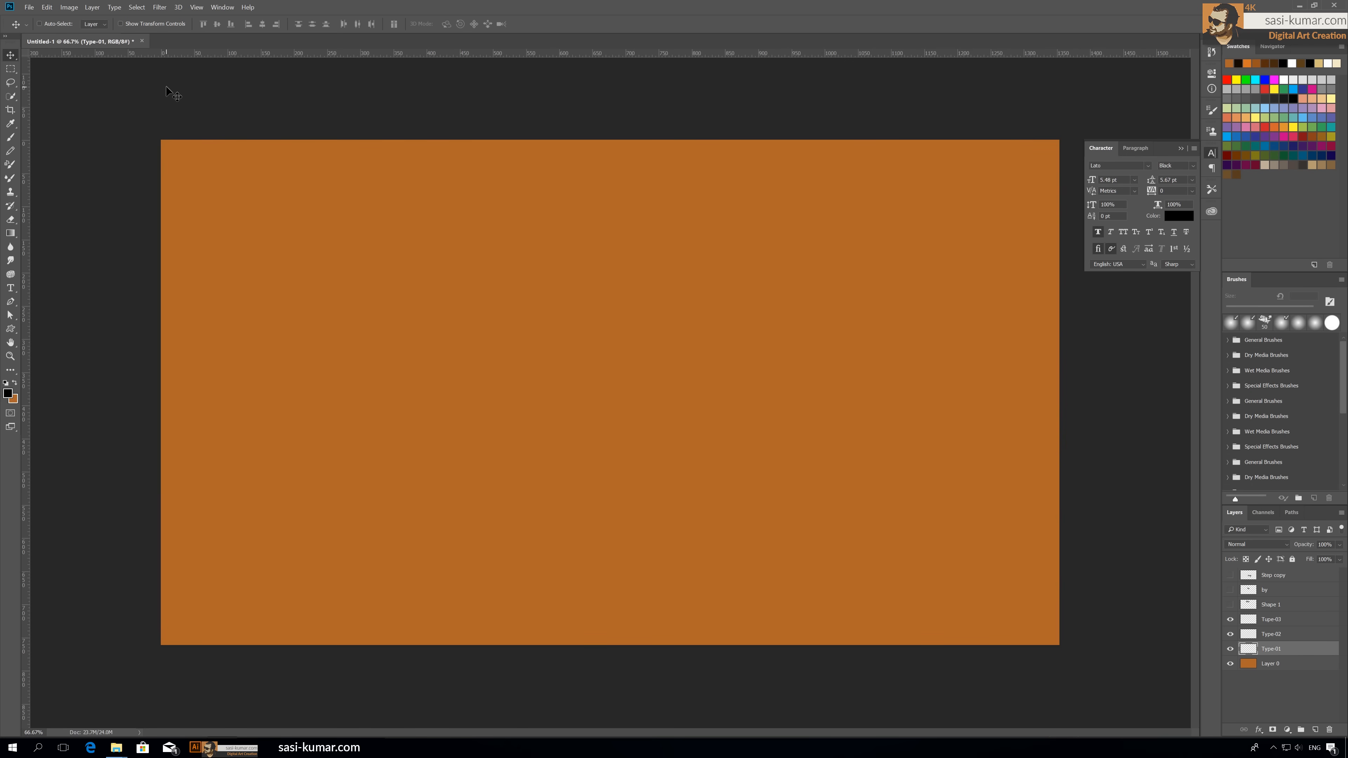
left_click(162, 8)
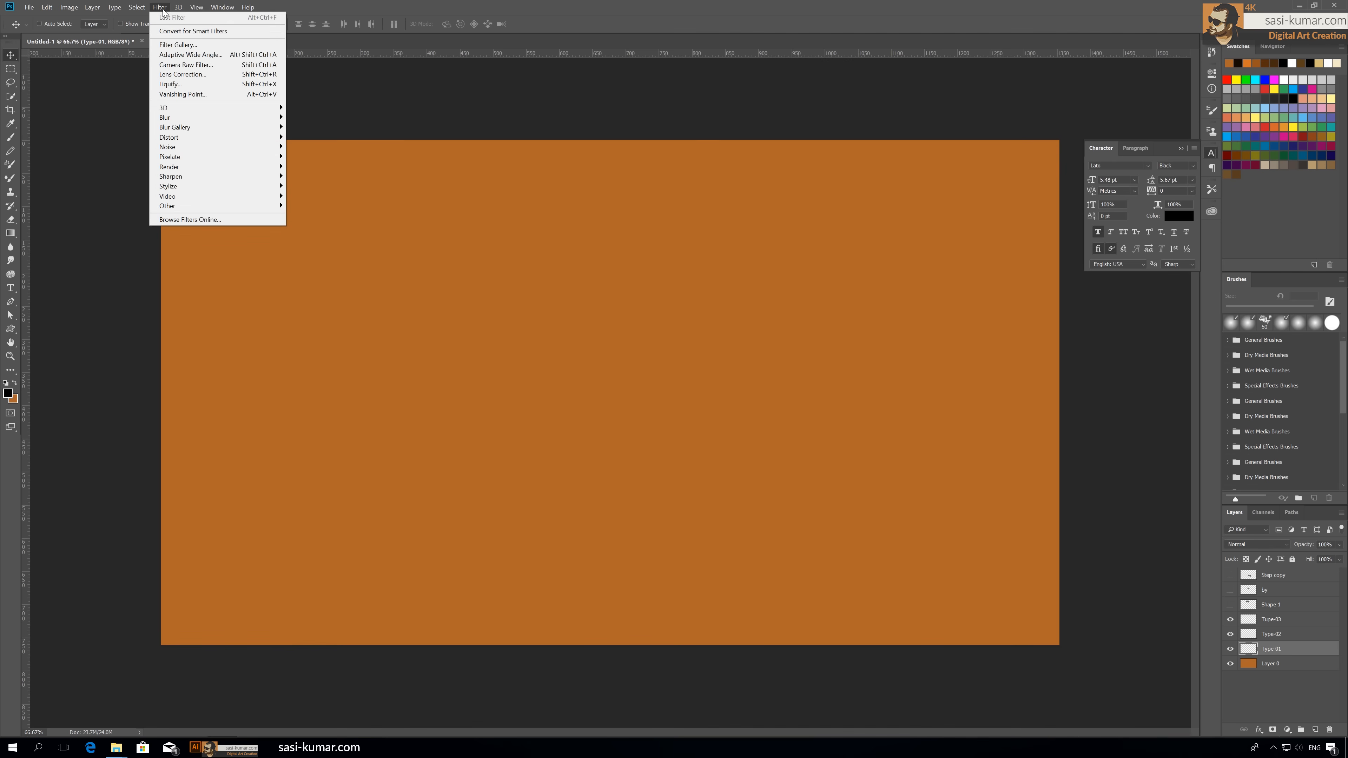
left_click(198, 94)
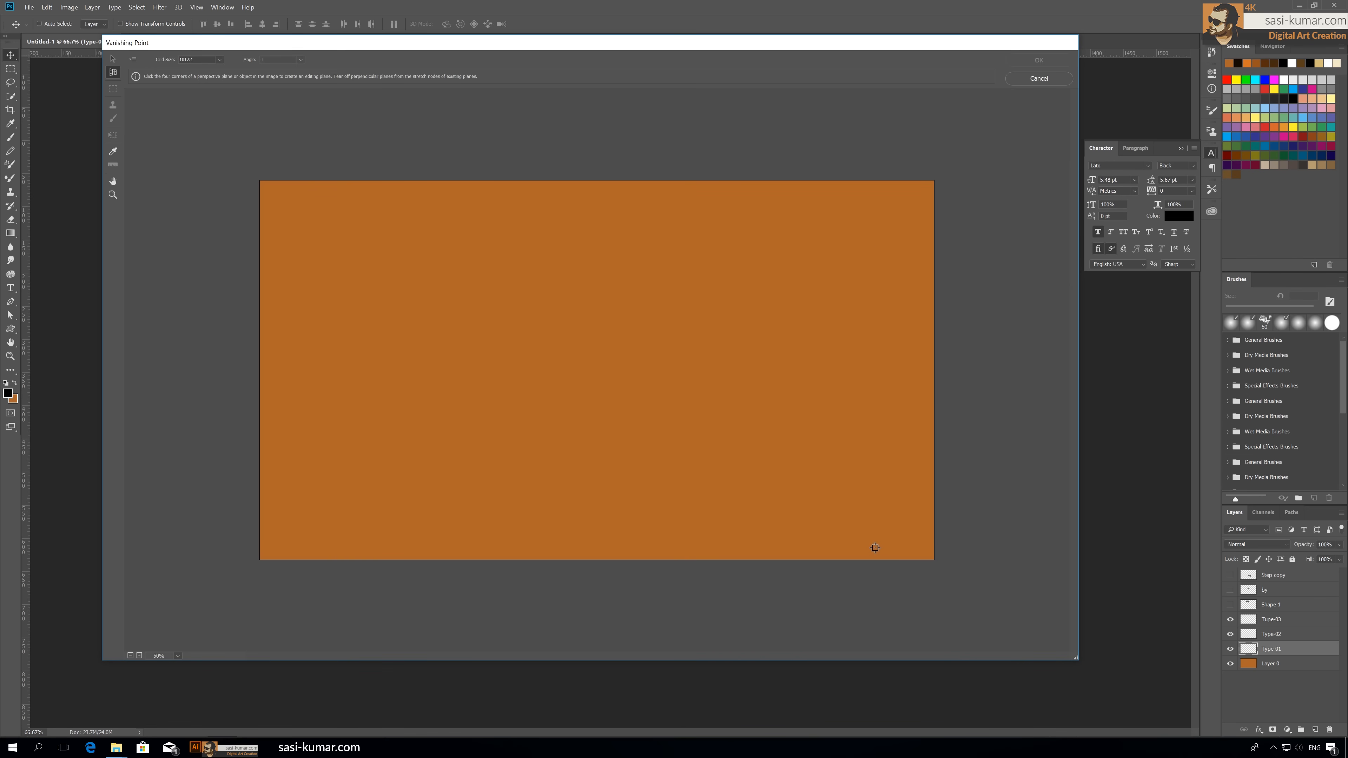
left_click(259, 419)
left_click(705, 232)
left_click(801, 231)
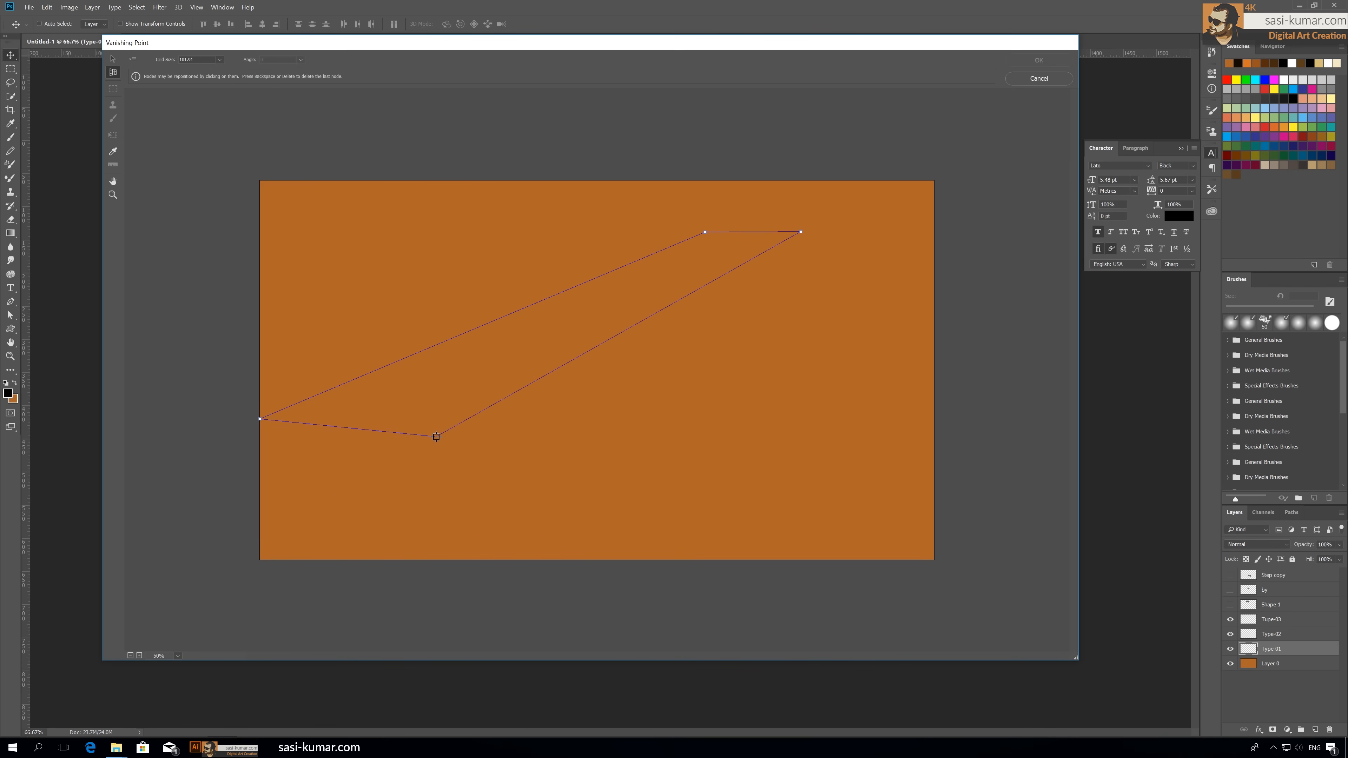
left_click(334, 462)
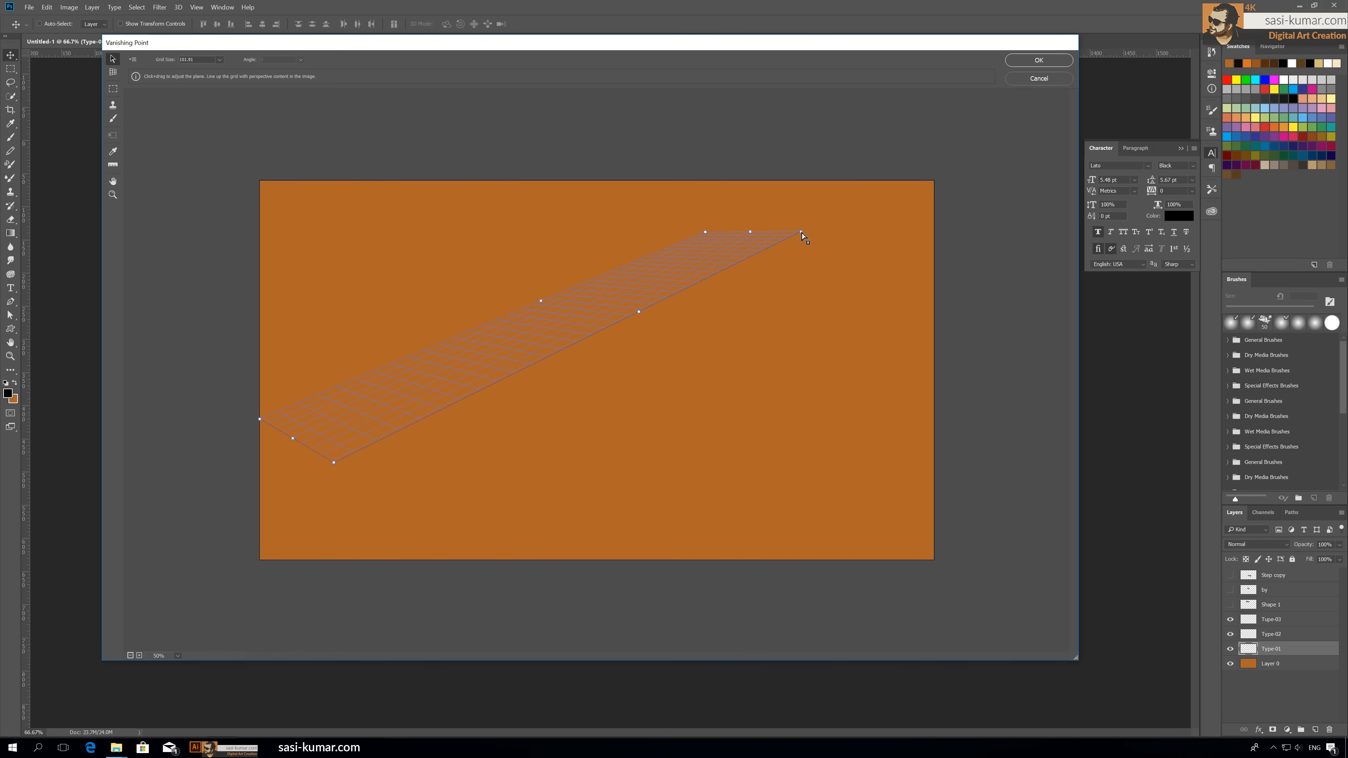
Adjust the plane's corners so it forms an evenly shaped stair tread in perspective.
left_click_drag(799, 261, 801, 276)
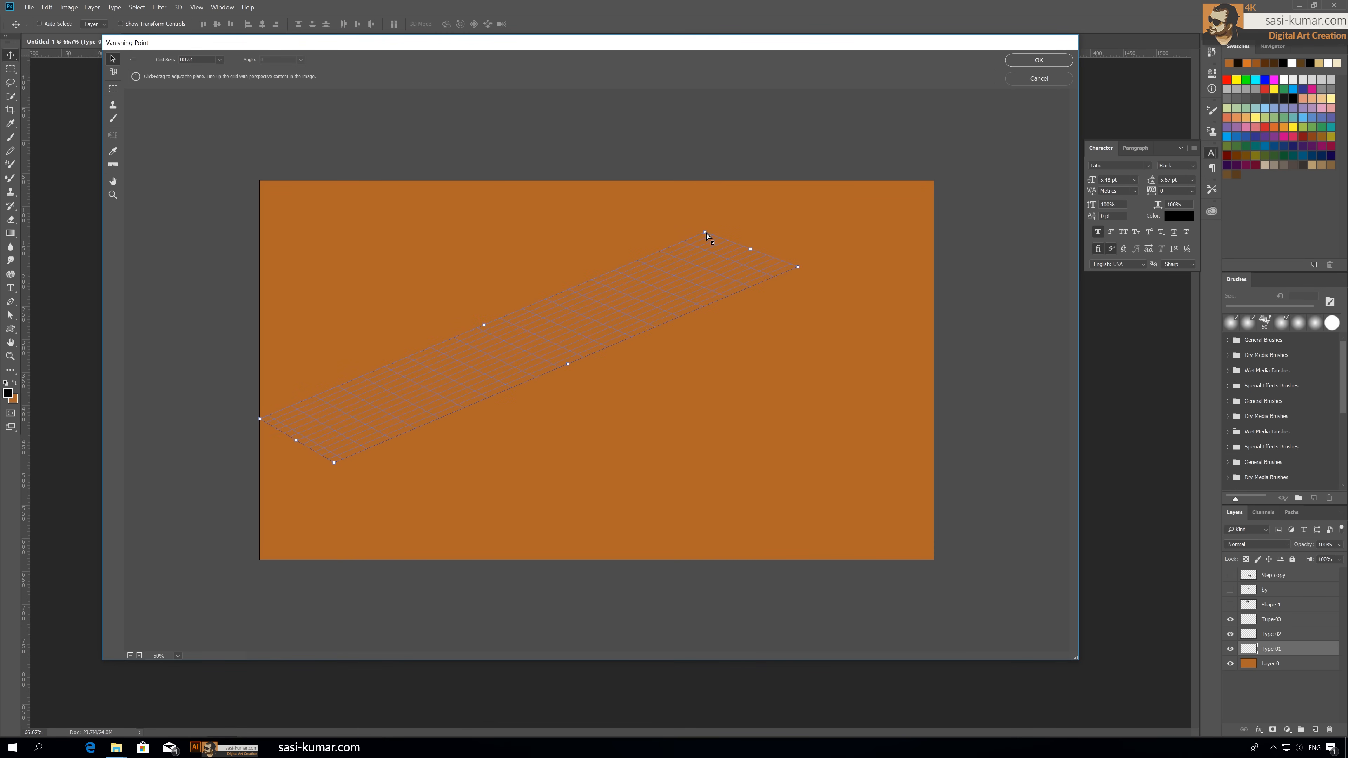
left_click_drag(706, 253, 706, 258)
left_click_drag(798, 268, 784, 269)
left_click_drag(335, 465, 360, 467)
left_click_drag(262, 423, 273, 424)
Tear off connected perpendicular planes from the tread's front edge to form descending stairs and a ground plane extending past the canvas.
left_click(694, 273)
key("ctrl")
left_click_drag(630, 341, 630, 390)
left_click_drag(630, 390, 959, 609)
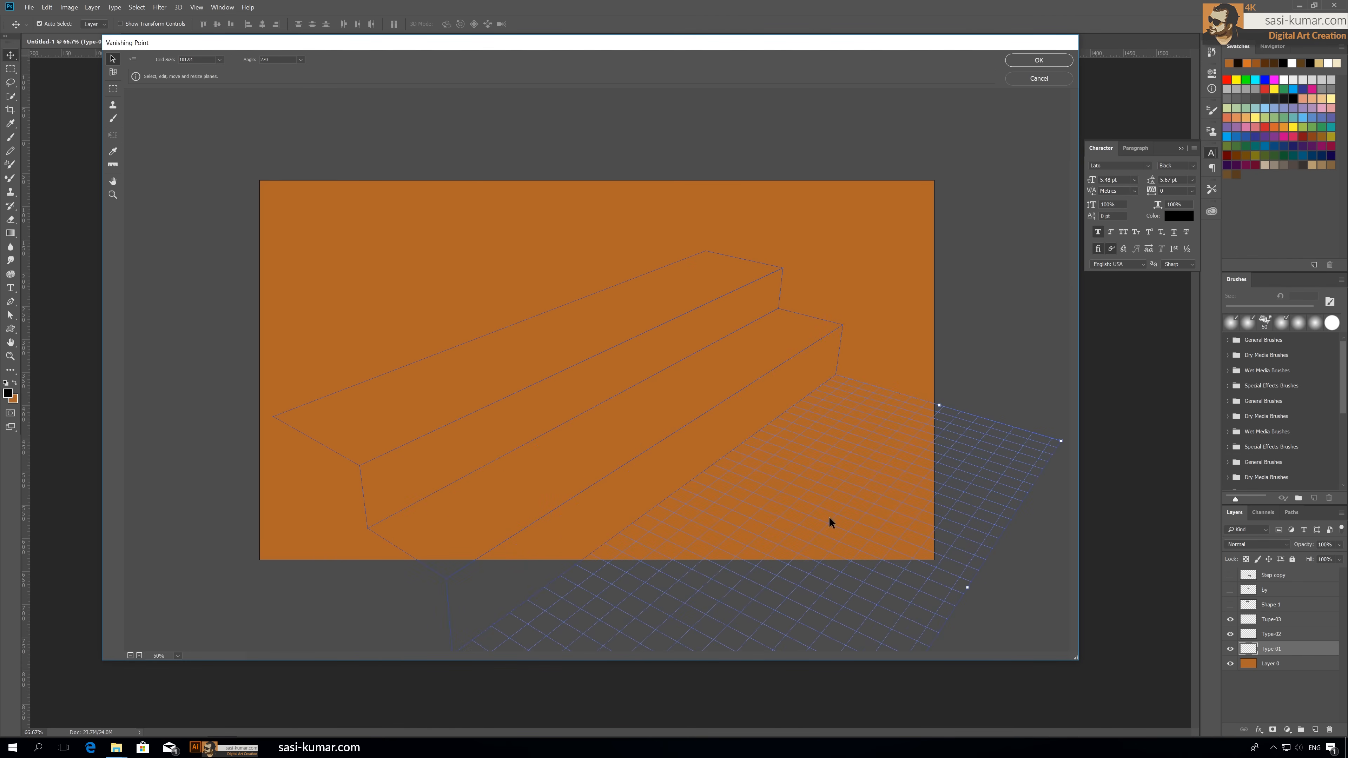
Tear off a riser from the tread's back edge and an upper plane extending past the canvas, and accept the perspective grid.
left_click(500, 329)
left_click_drag(545, 311, 236, 166)
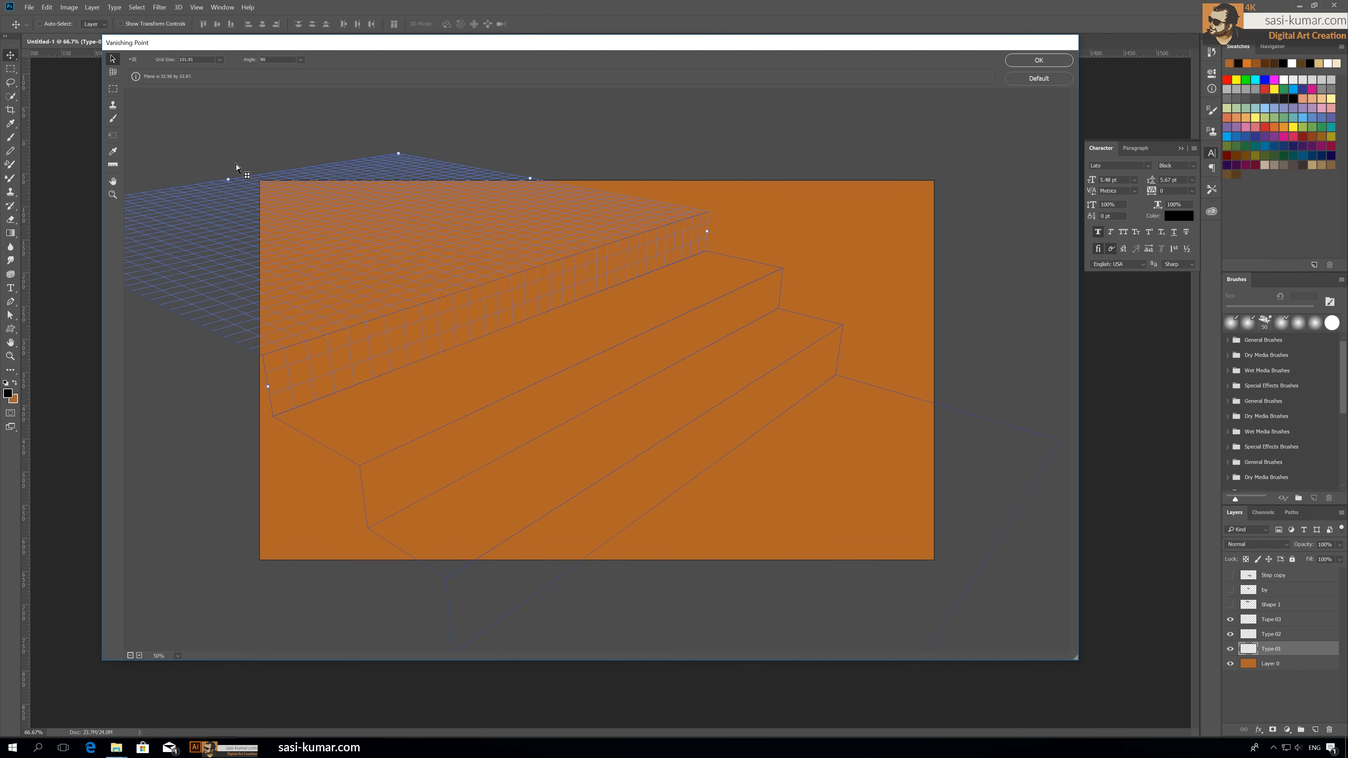
left_click(728, 166)
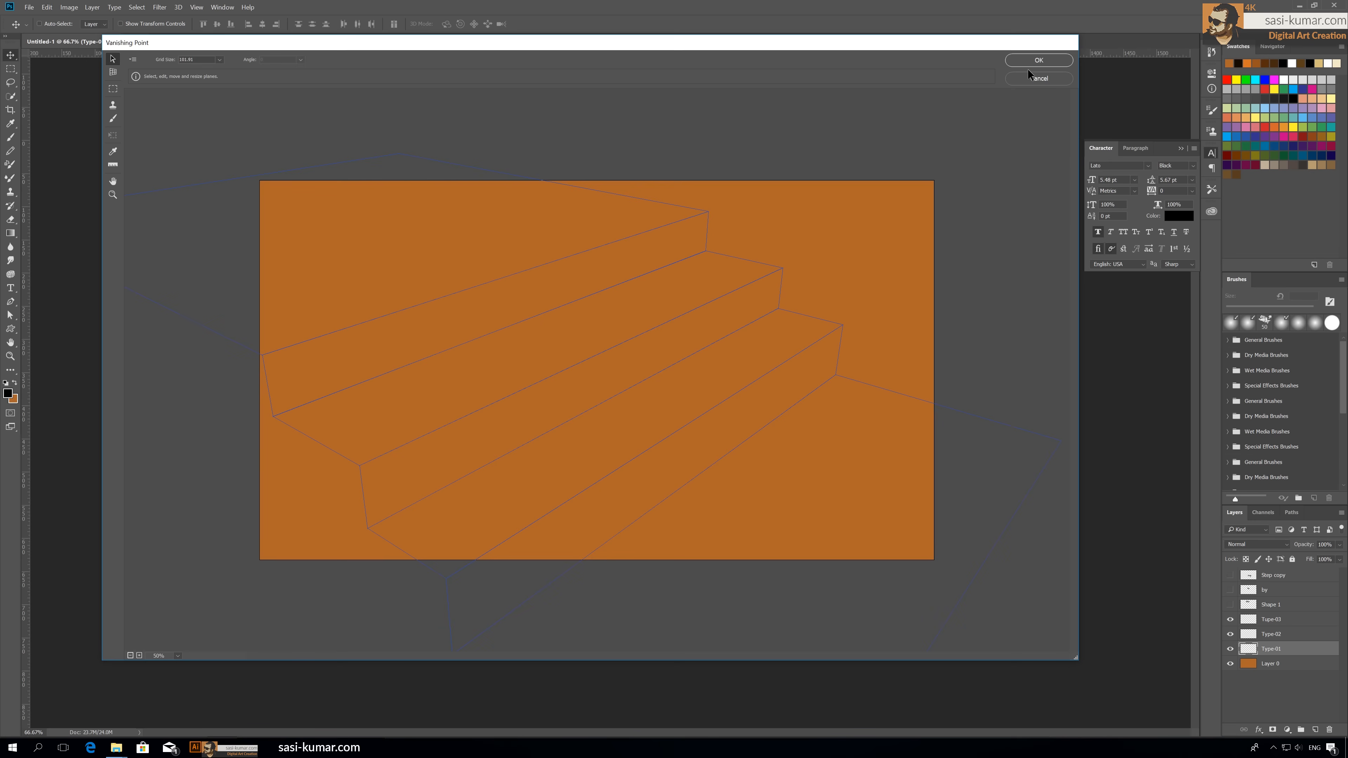
left_click(1029, 60)
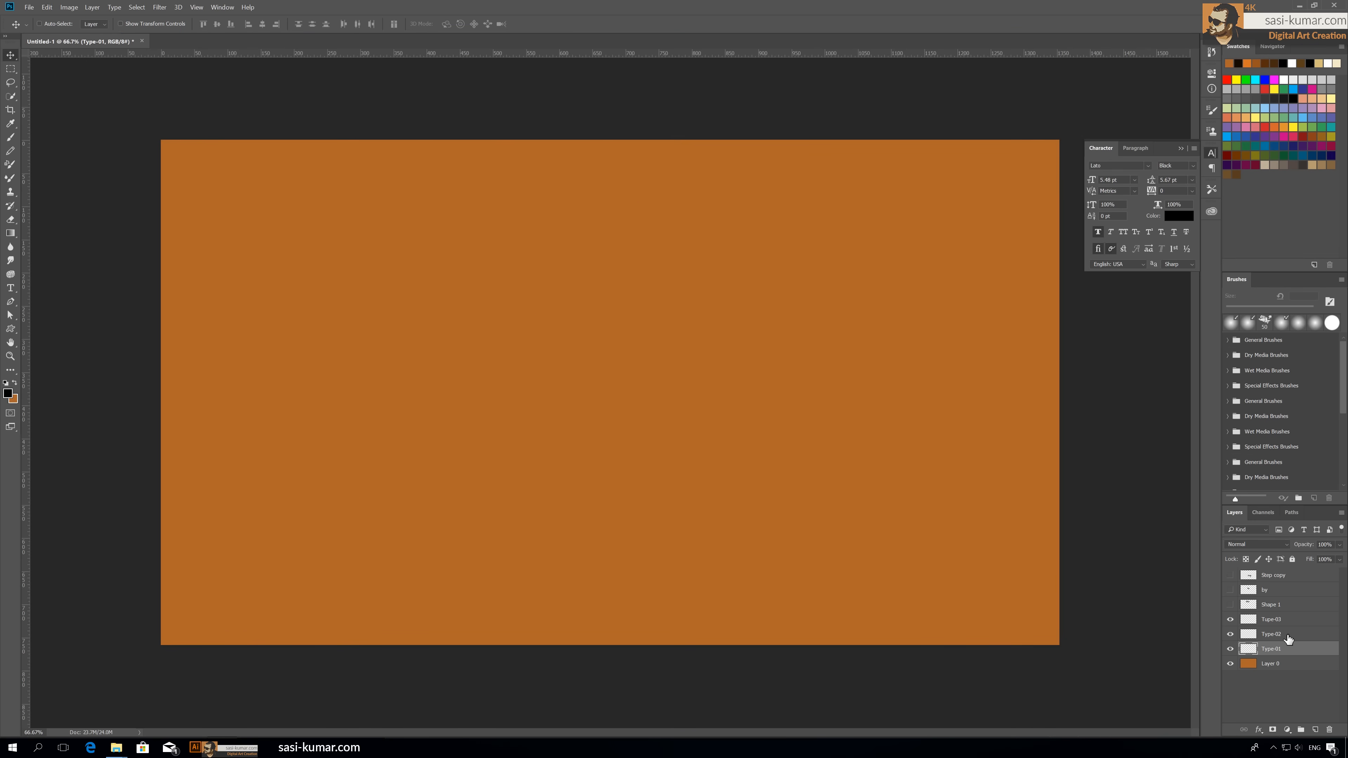
Show the Shape 1 layer with the first "Step" and leave the by and Step copy layers hidden.
left_click(1248, 605)
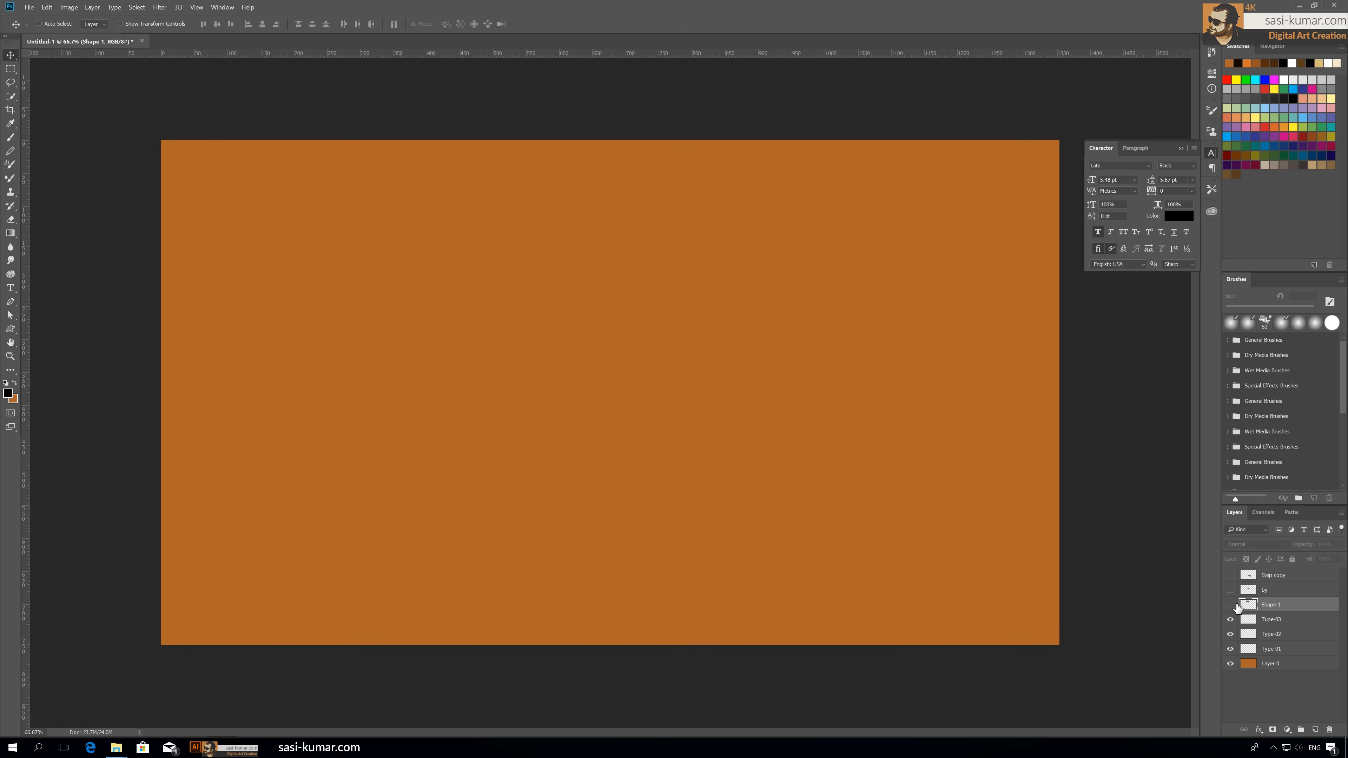
left_click(1230, 605)
left_click(1230, 590)
left_click(1230, 575)
left_click(1231, 575)
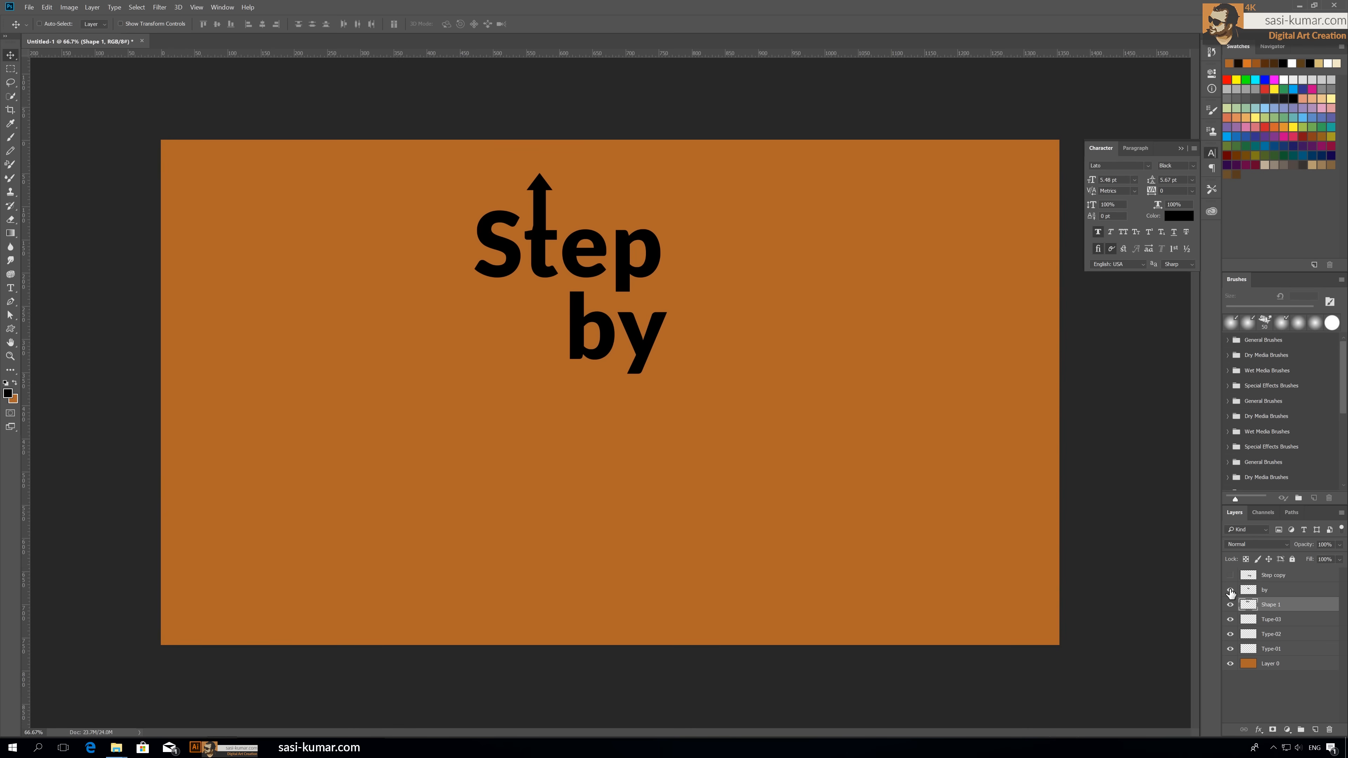
left_click(1230, 590)
left_click(1230, 604)
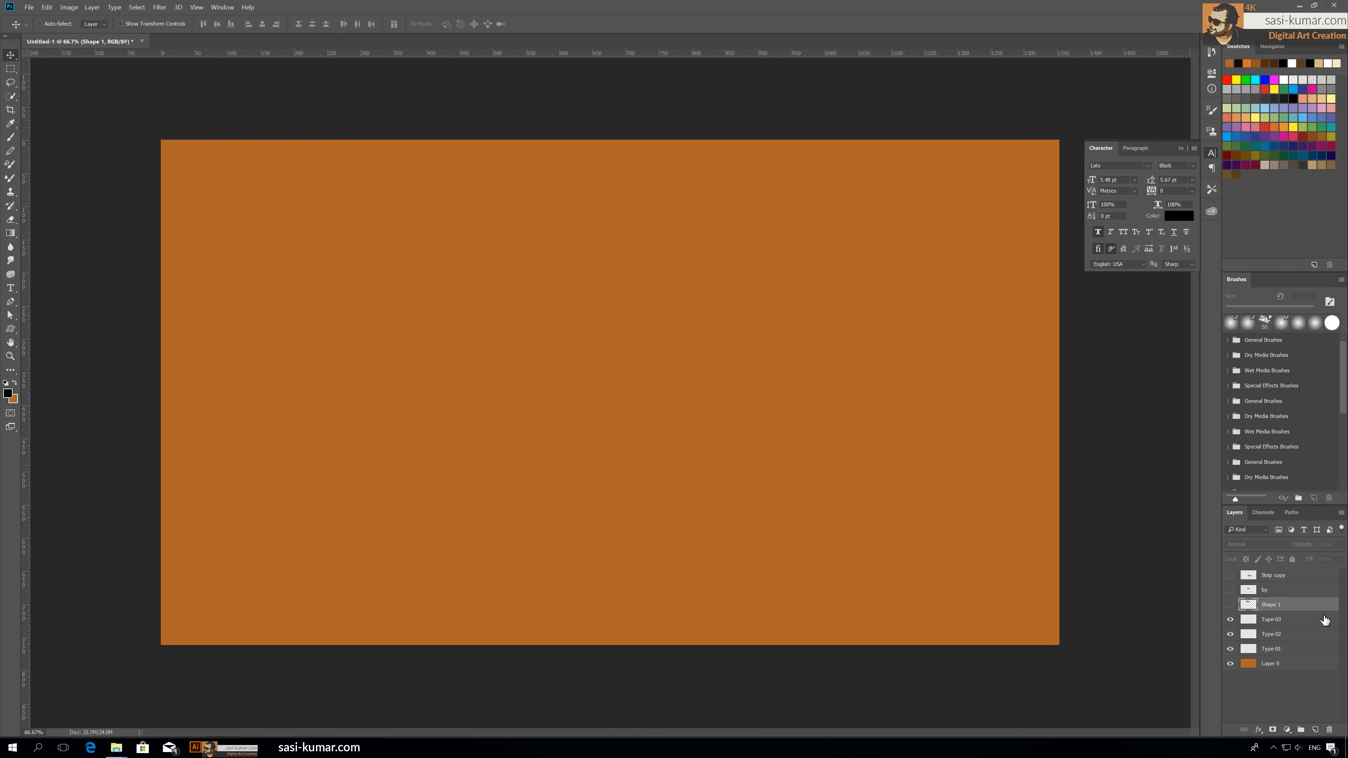
left_click(1230, 605)
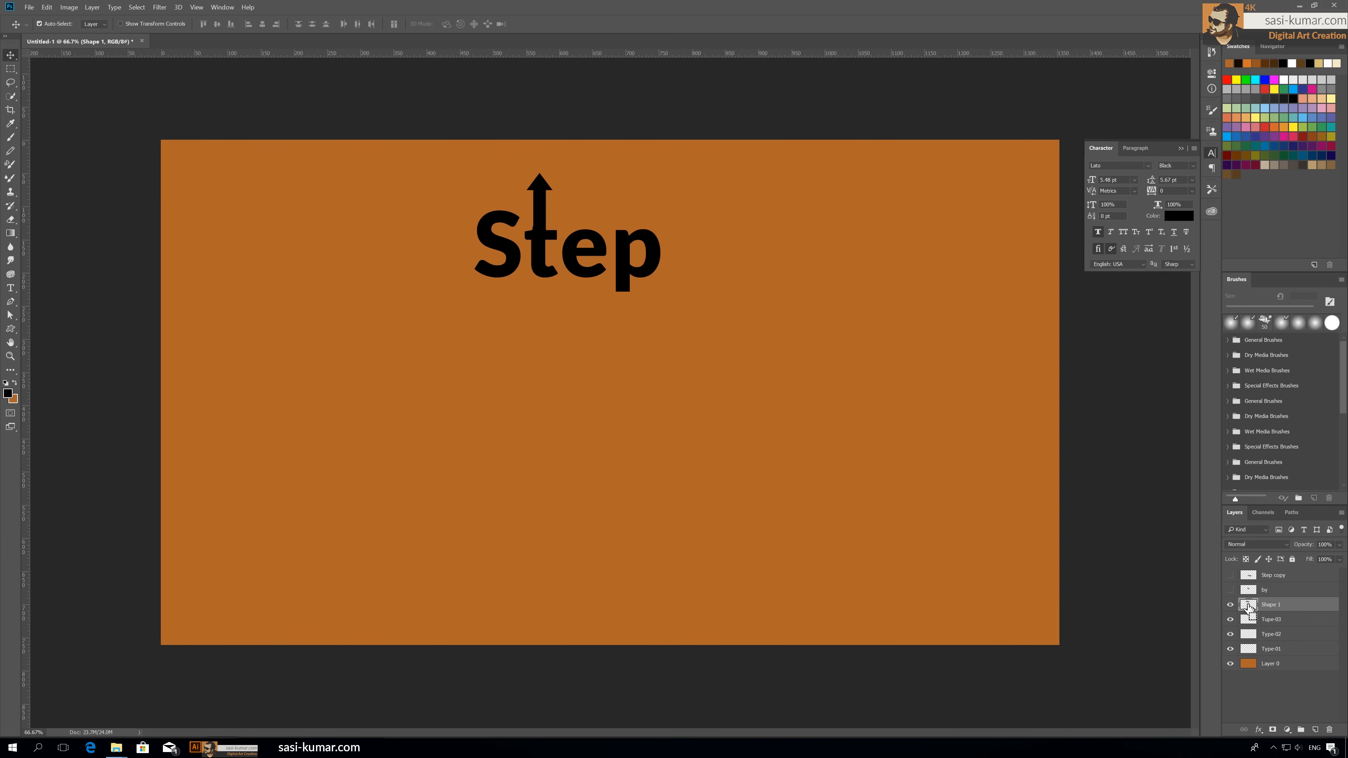
Cut the first "Step" artwork with its upward arrow from the Shape 1 layer and hide that layer.
left_click(1249, 607, "ctrl")
left_click(1232, 619)
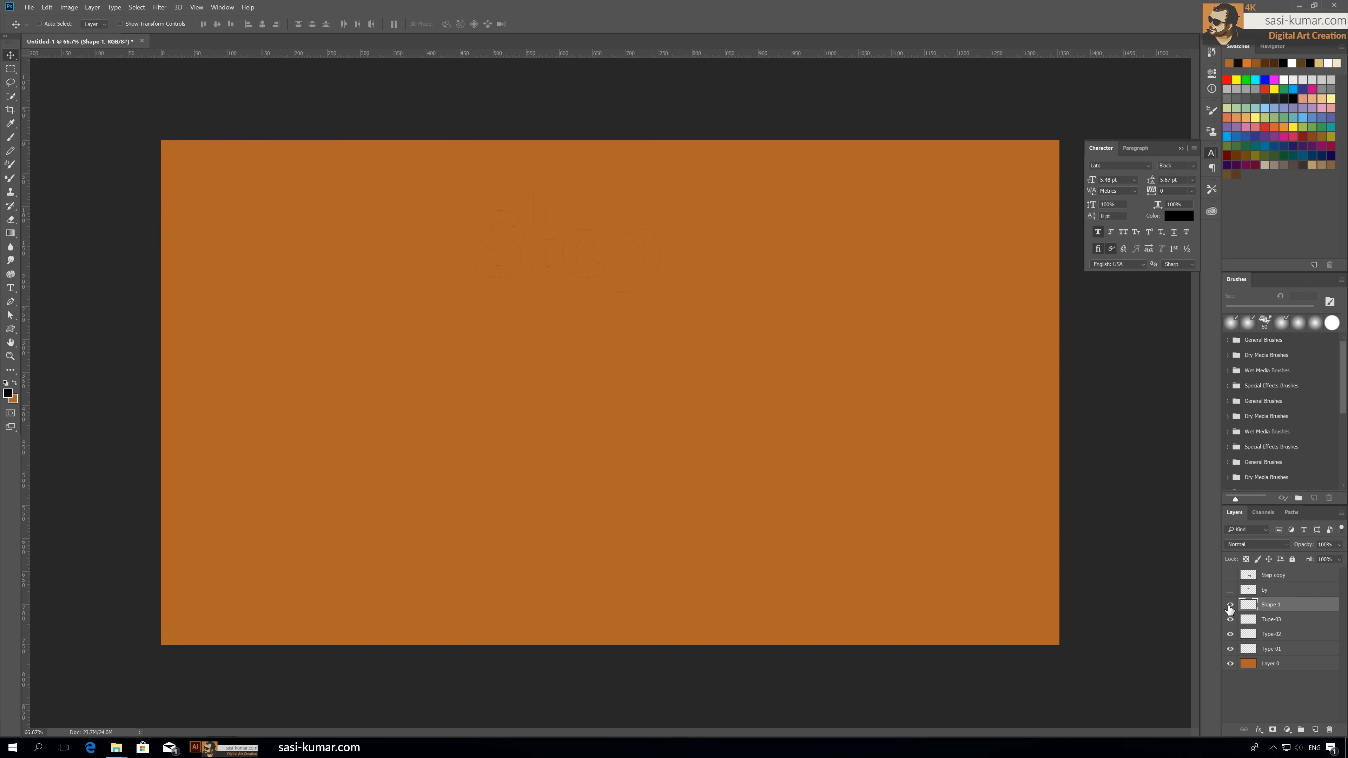
left_click(1230, 605)
Open Vanishing Point on the Type-01 layer, with the preview at 50%, and paste the cut "Step" artwork.
left_click(1280, 653)
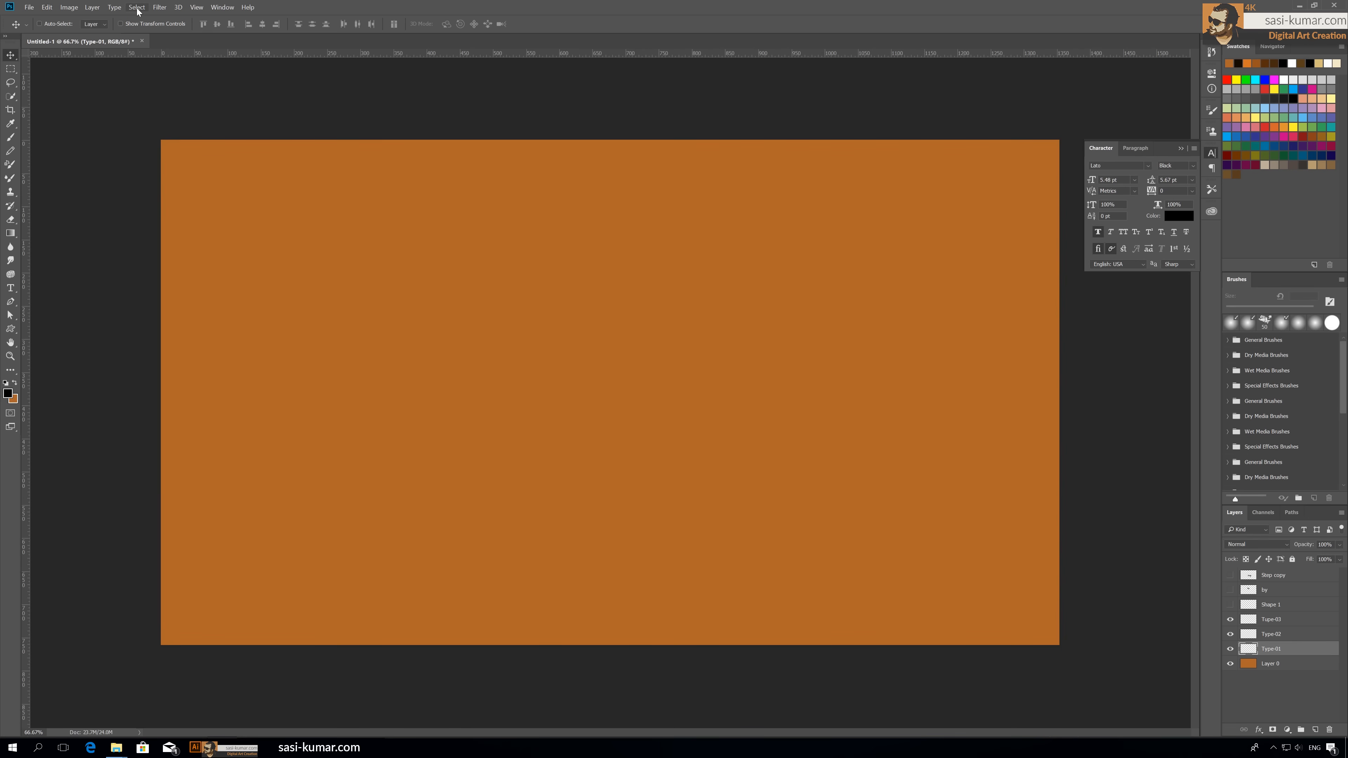
left_click(158, 7)
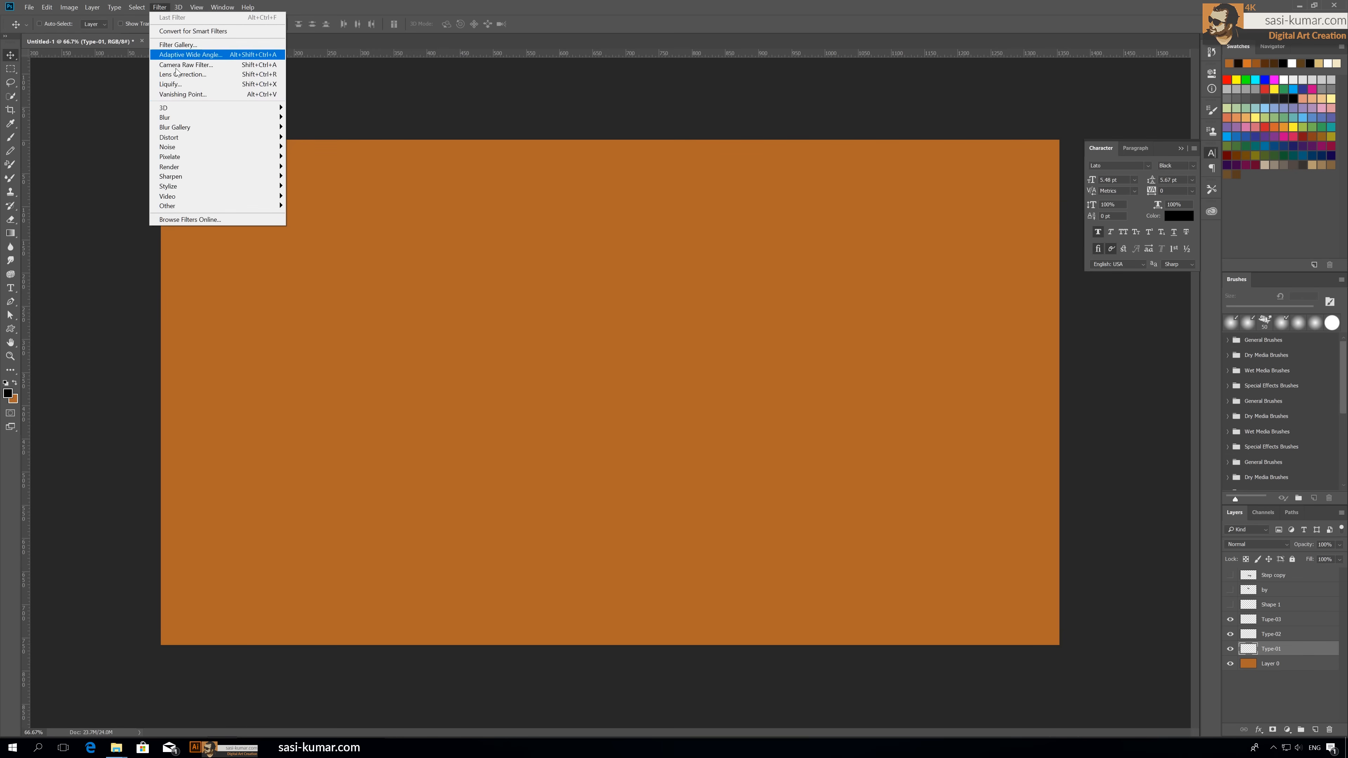
left_click(181, 96)
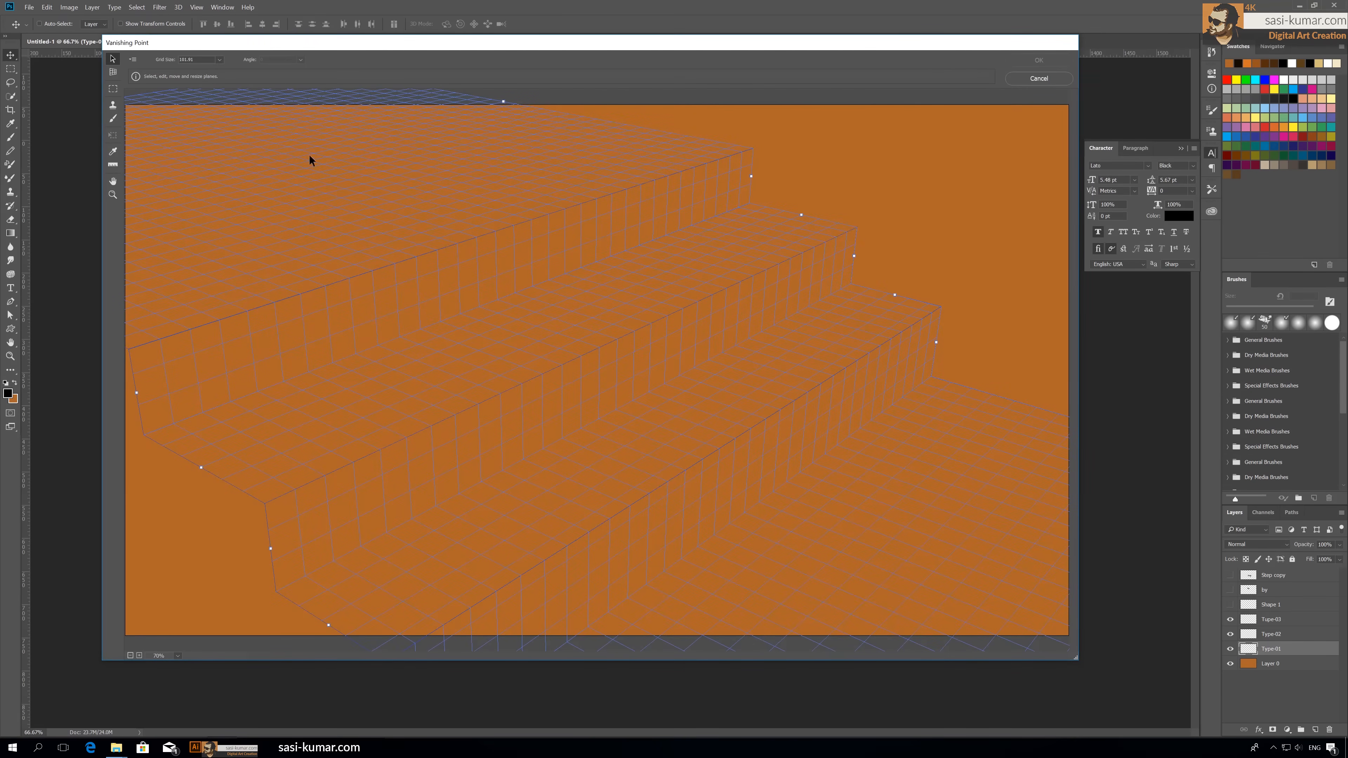
left_click(874, 145)
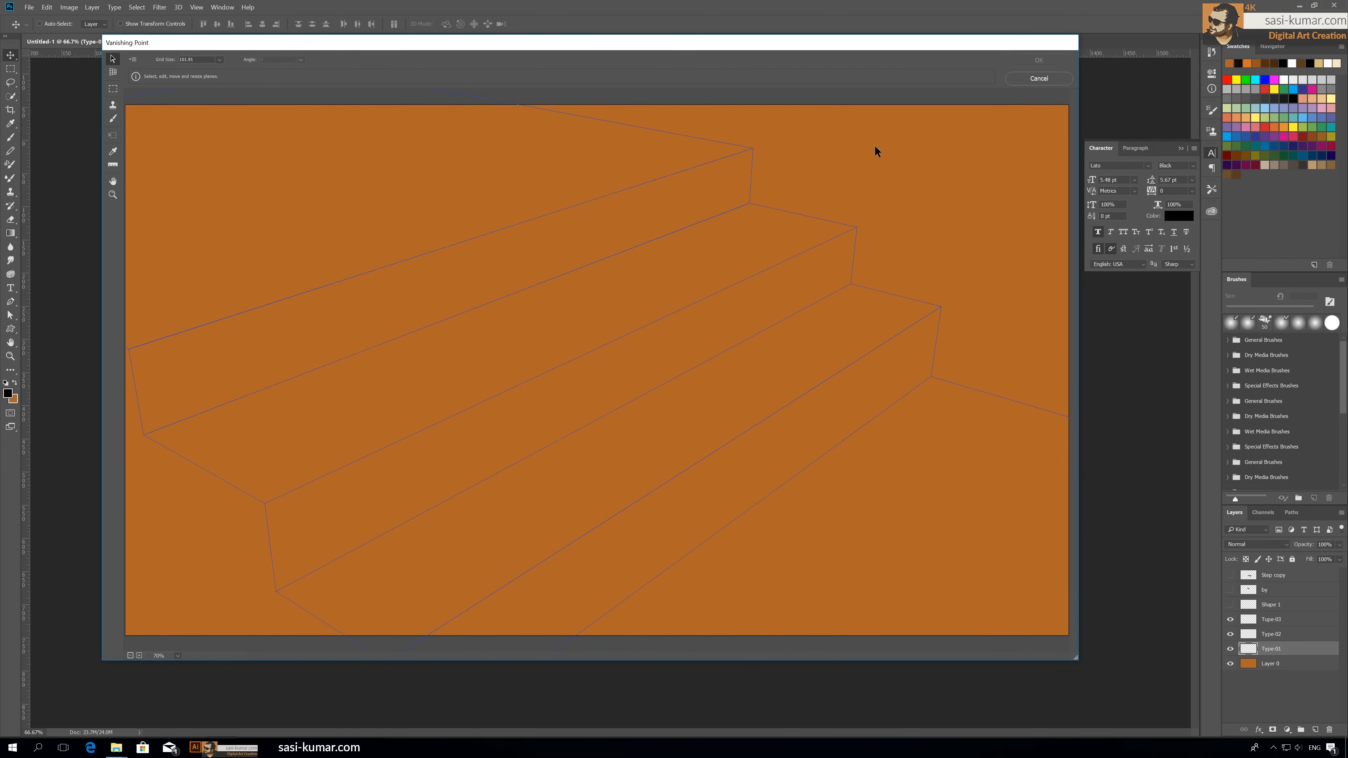
left_click(131, 656)
left_click(131, 655)
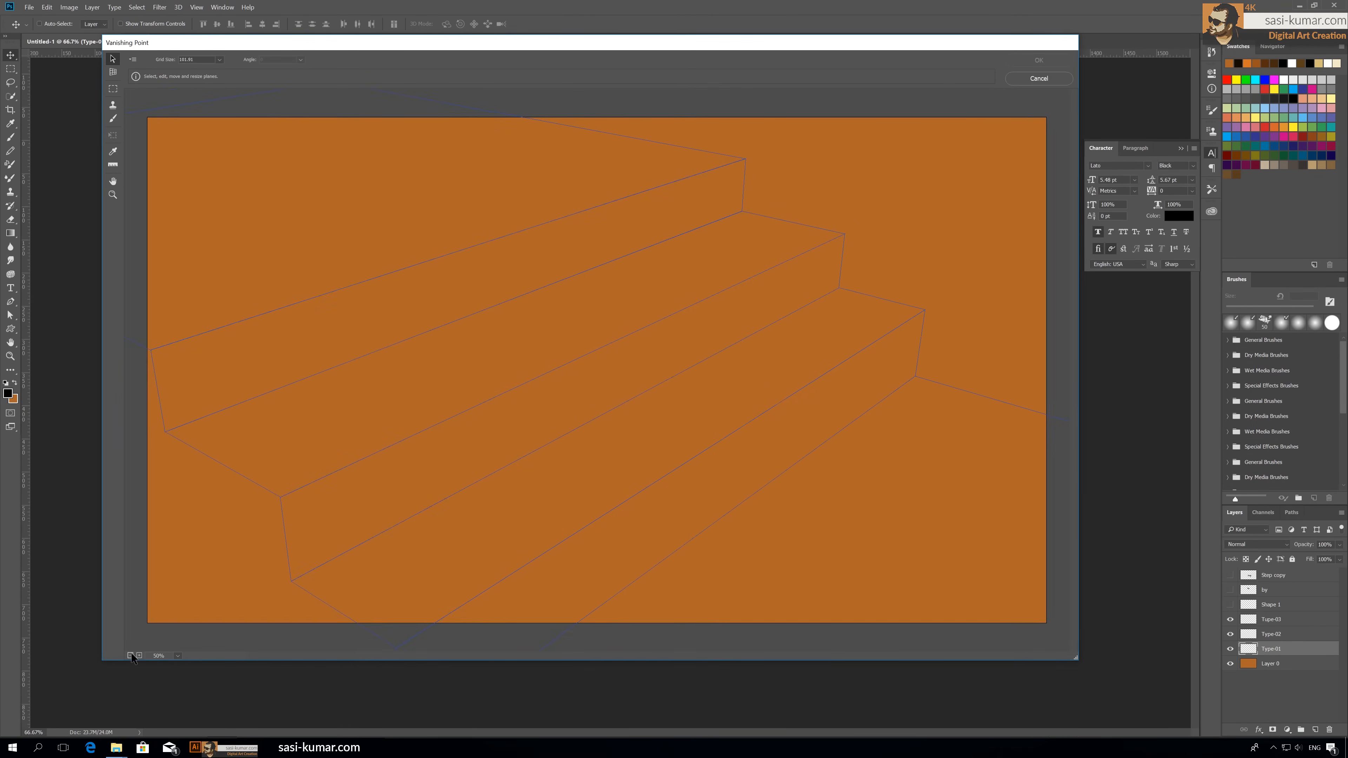
left_click(139, 655)
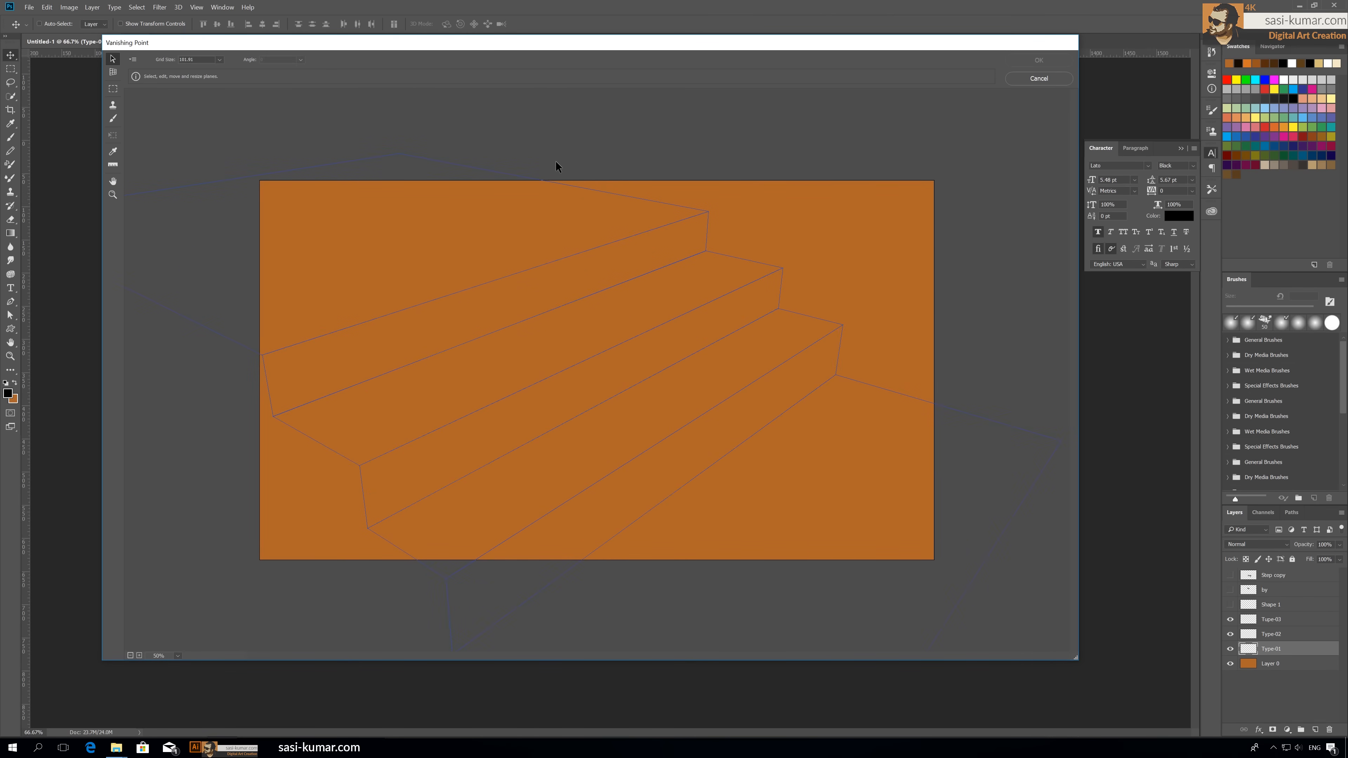
key("ctrl+v")
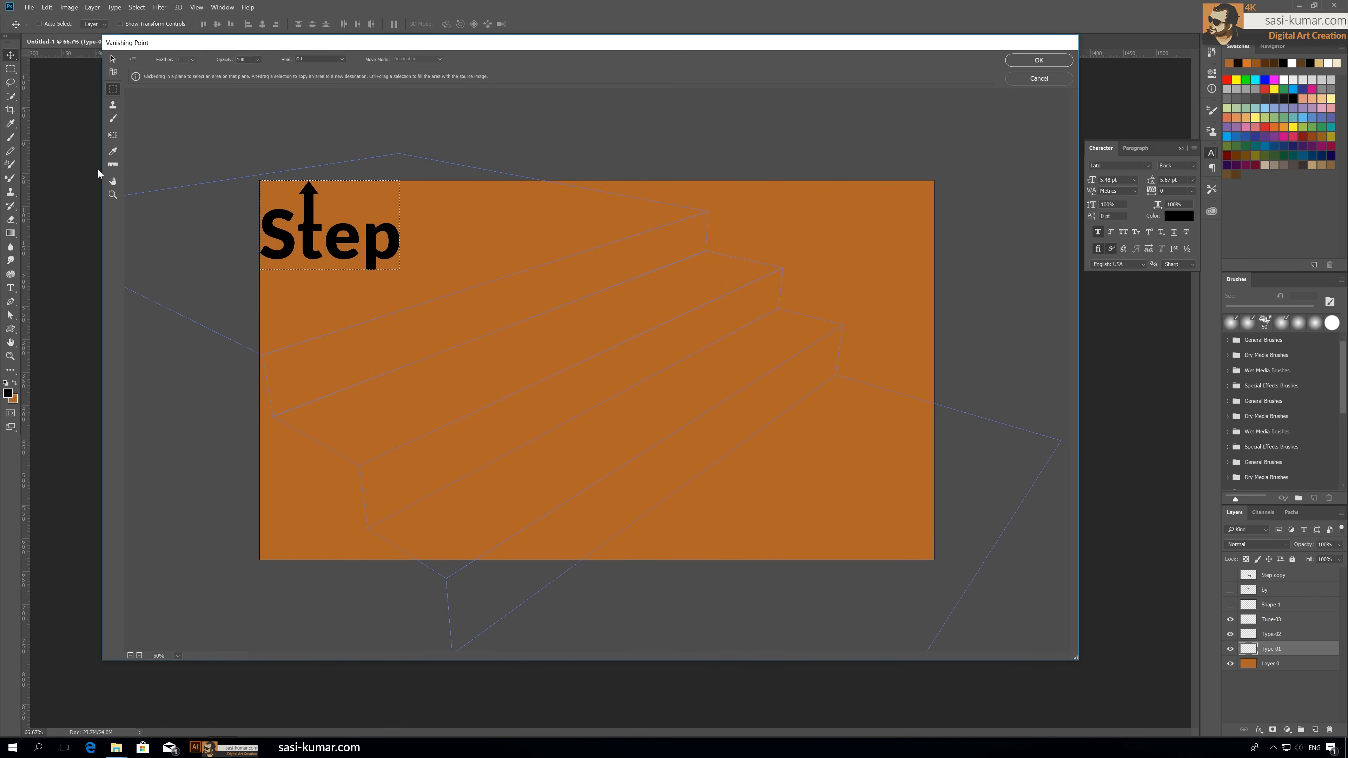
Move the pasted "Step" onto the stair planes, scale it, and place its letters along the upper tread with the arrow on the riser.
left_click_drag(371, 260, 645, 274)
key("t")
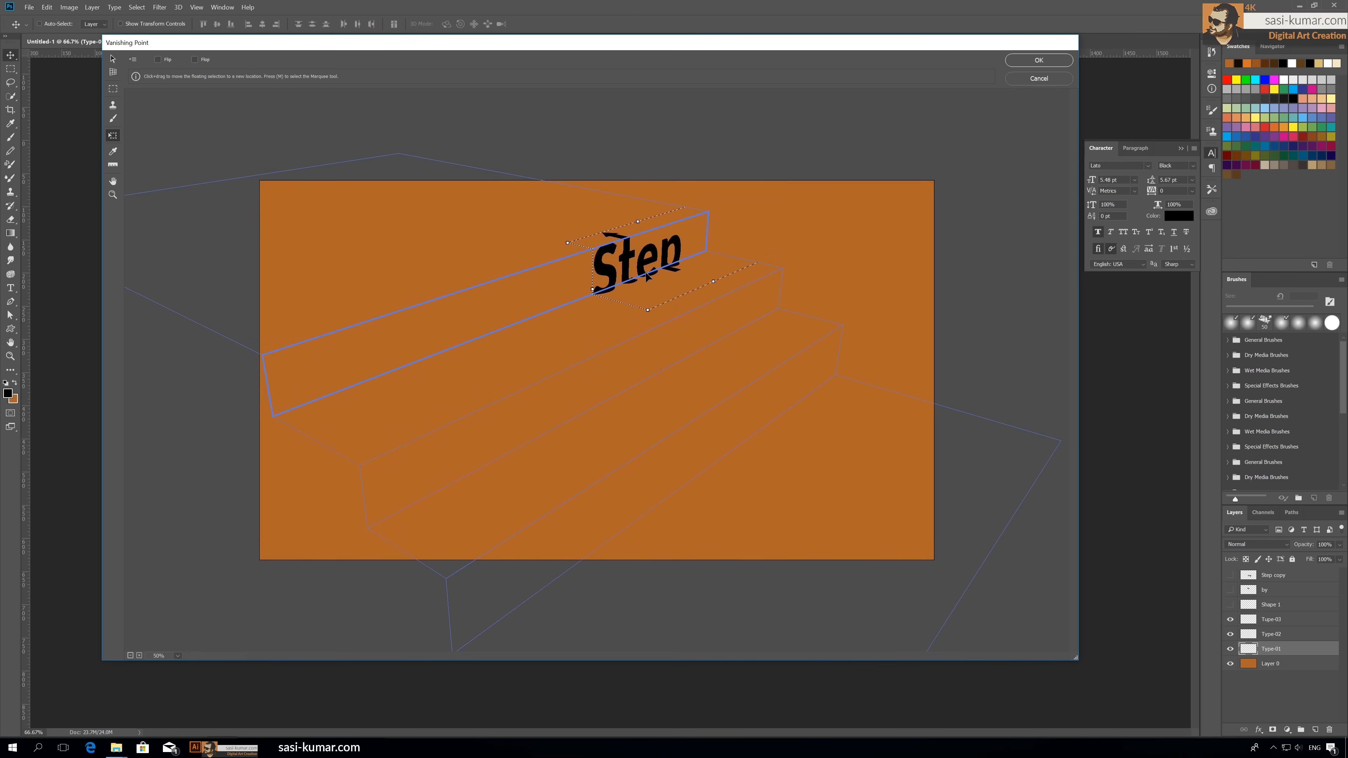
left_click_drag(645, 327, 645, 366)
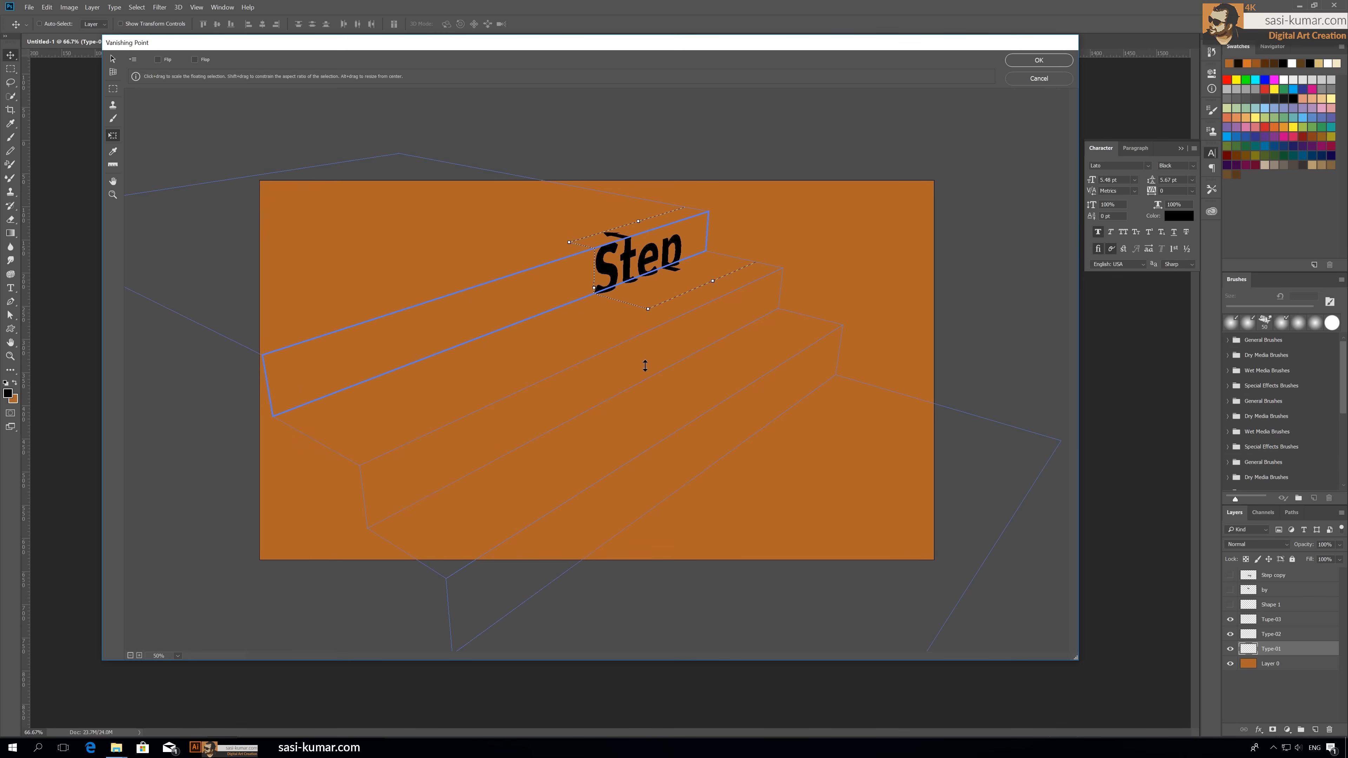
left_click_drag(568, 242, 89, 250)
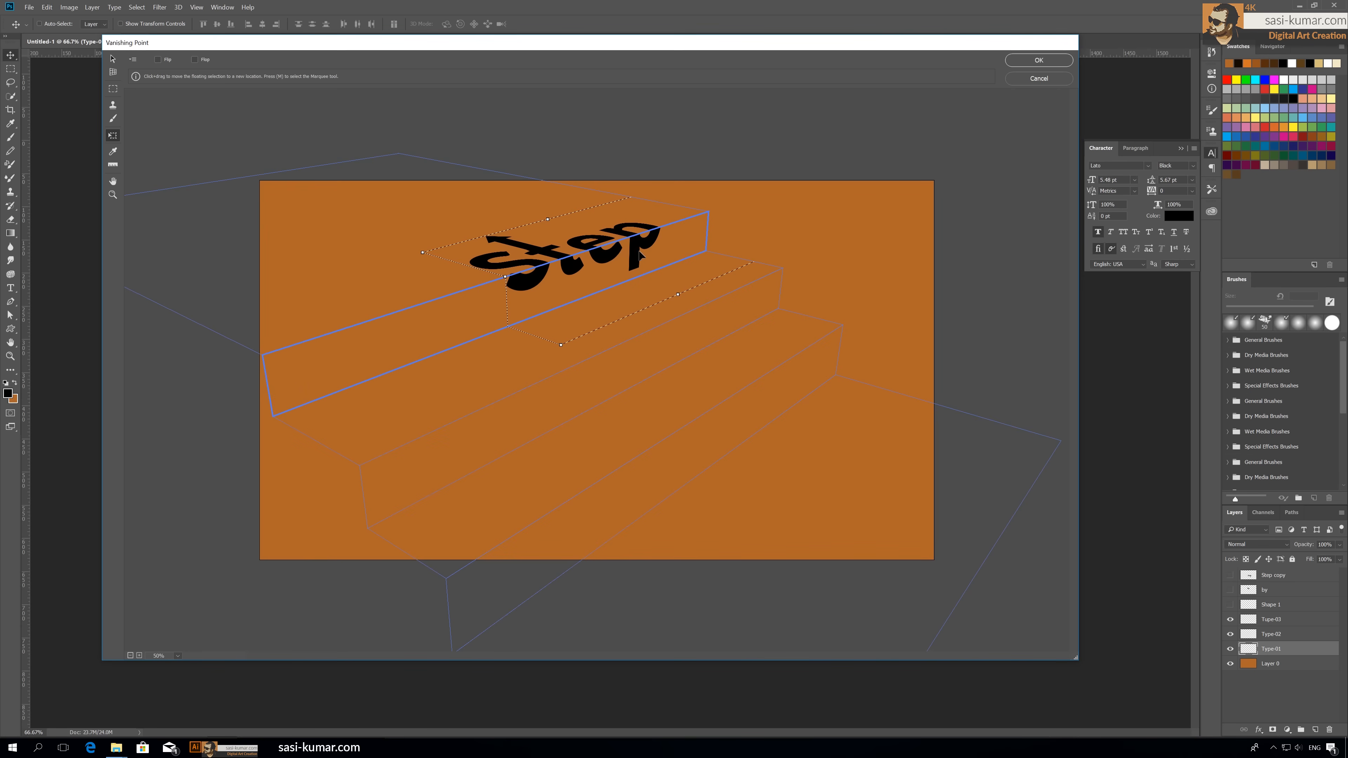
left_click_drag(639, 255, 668, 286)
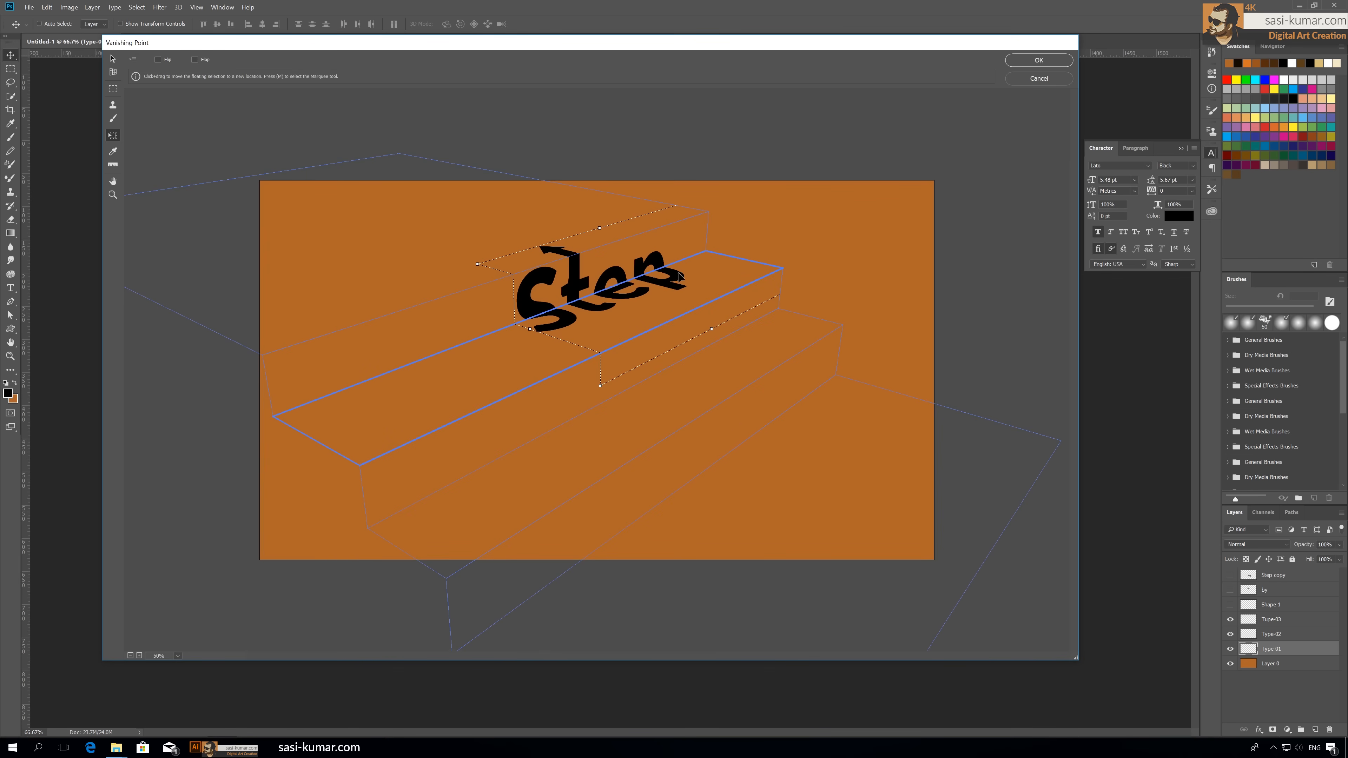
left_click_drag(678, 283, 716, 278)
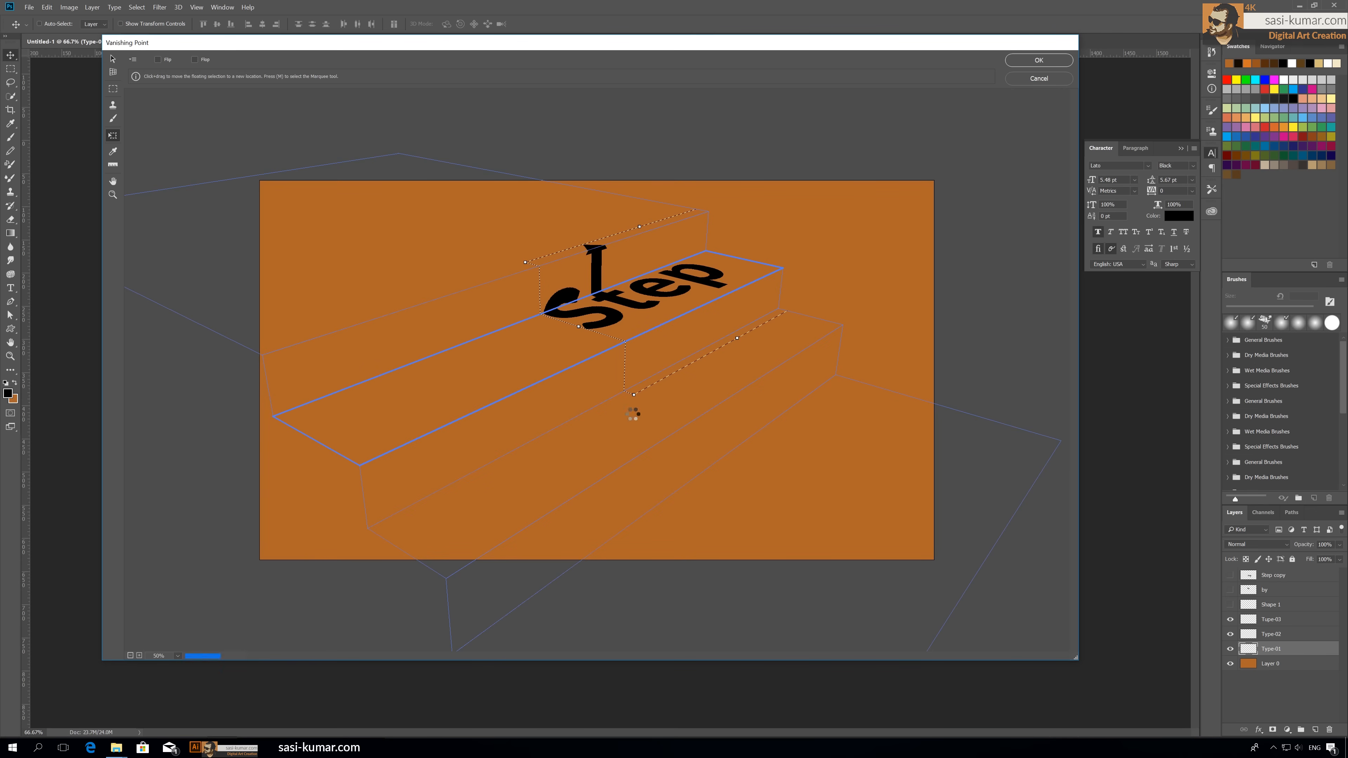
Enlarge and widen "Step" across the upper tread, shift it towards the tread's far end, and apply the filter.
left_click_drag(634, 394, 619, 462)
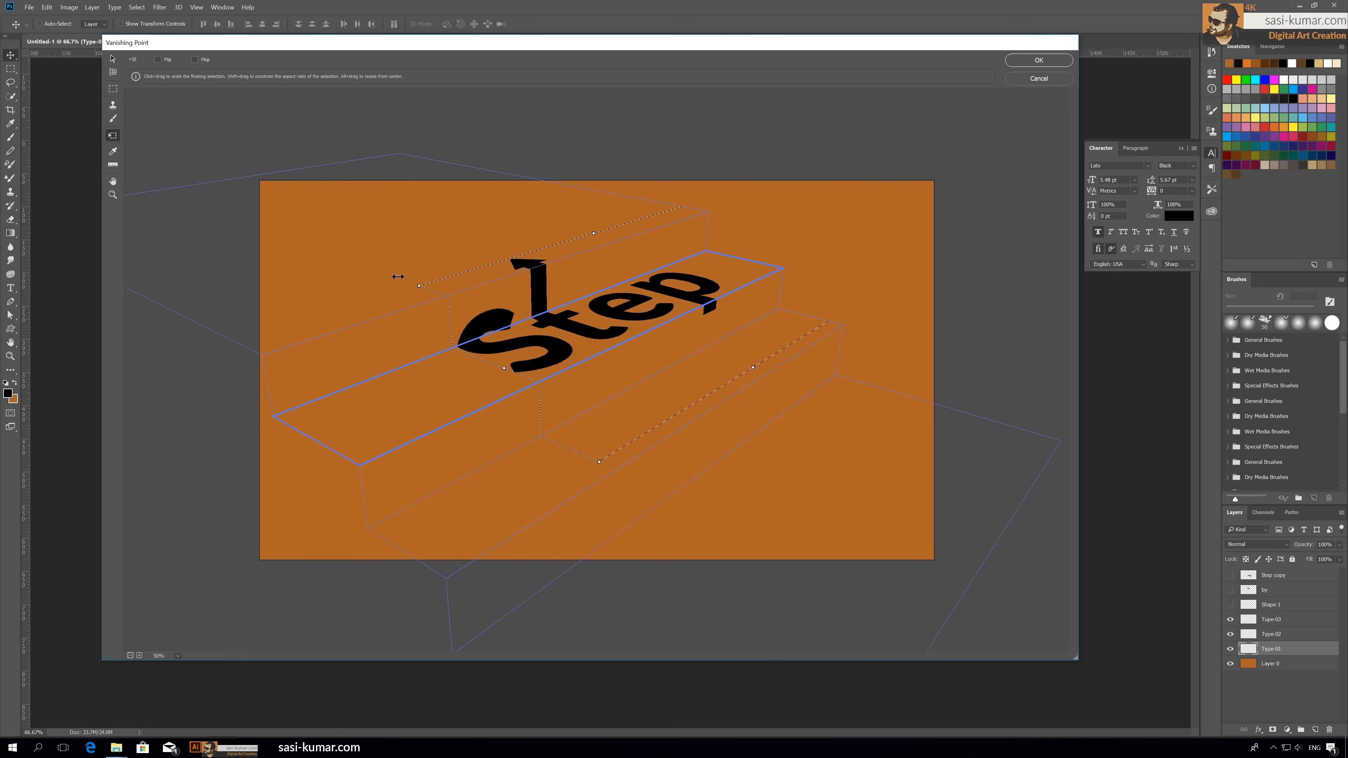
left_click_drag(416, 283, 390, 285)
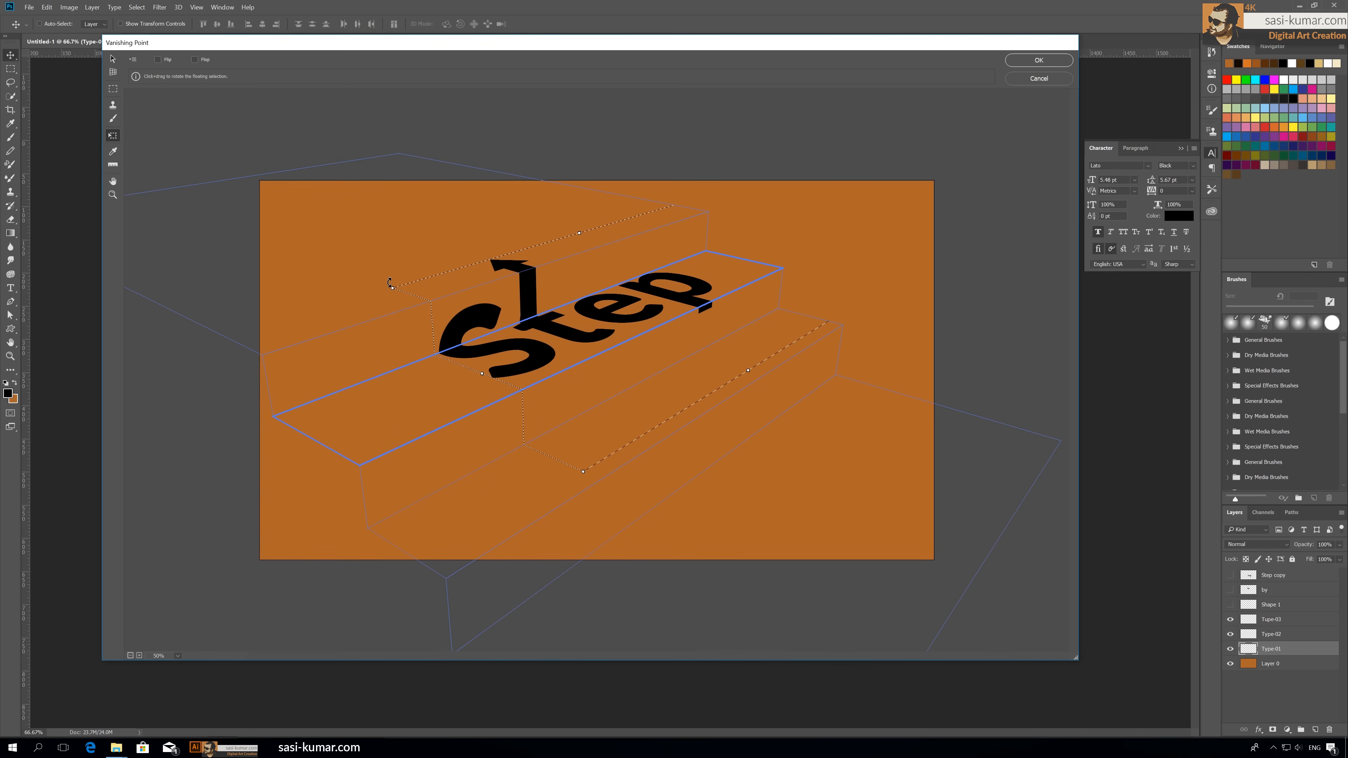
left_click_drag(567, 327, 593, 341)
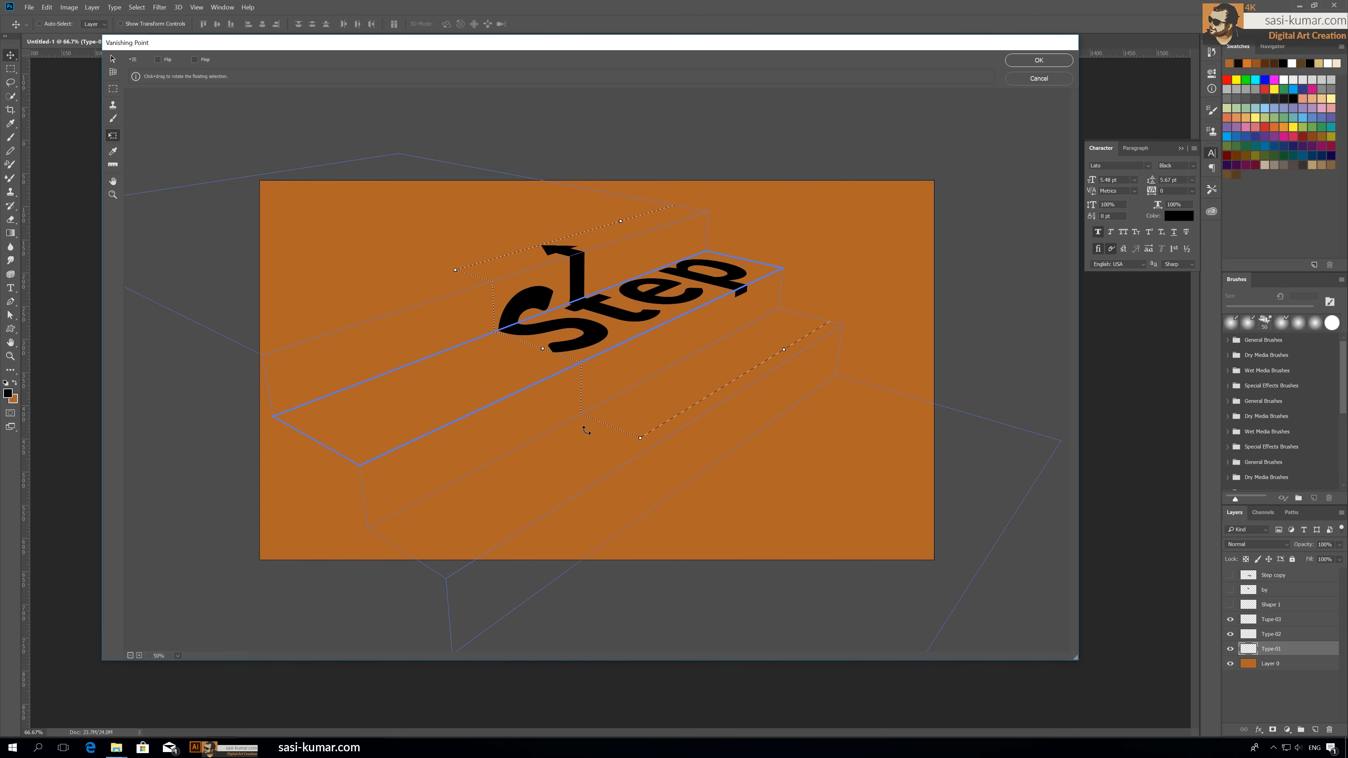
left_click(1050, 62)
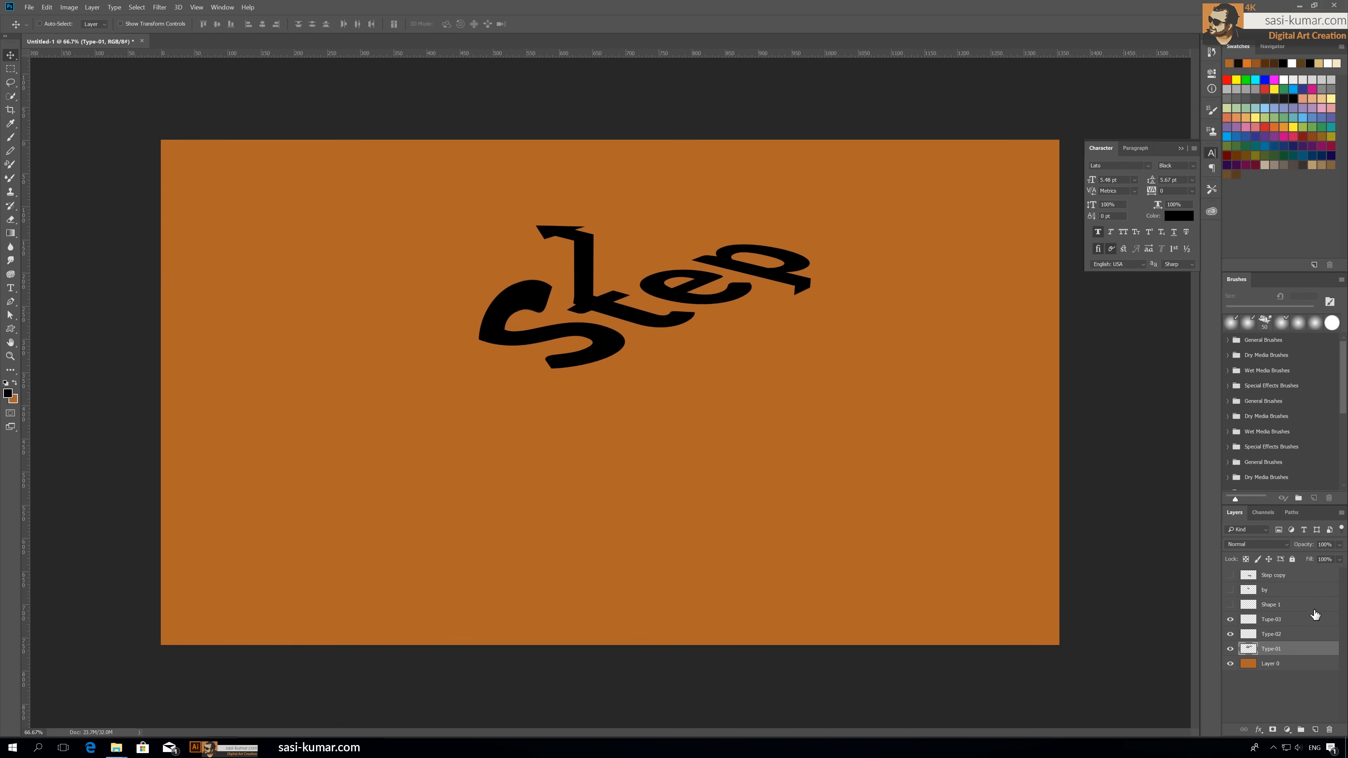
Show the by layer, cut its "by" text, and hide the layer again.
left_click(1277, 633)
left_click(1274, 592)
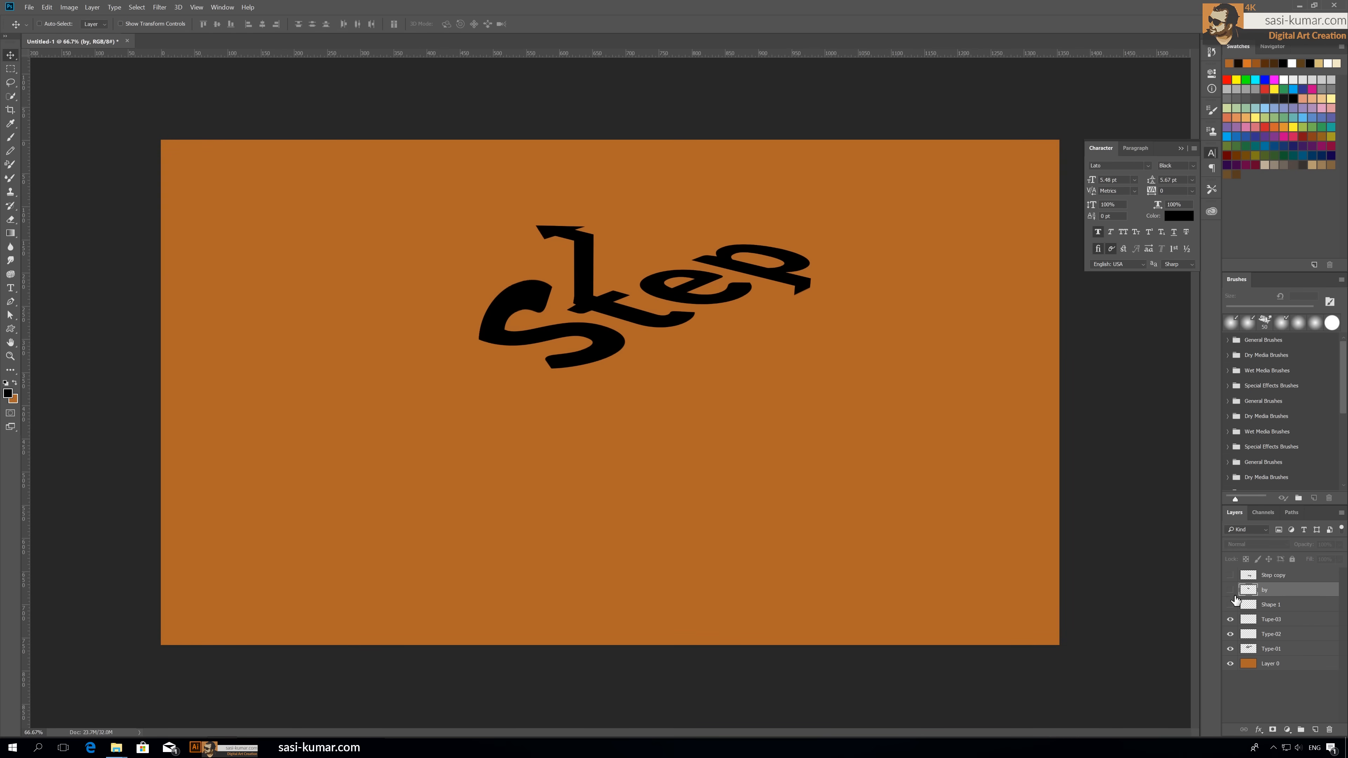
left_click(1229, 590)
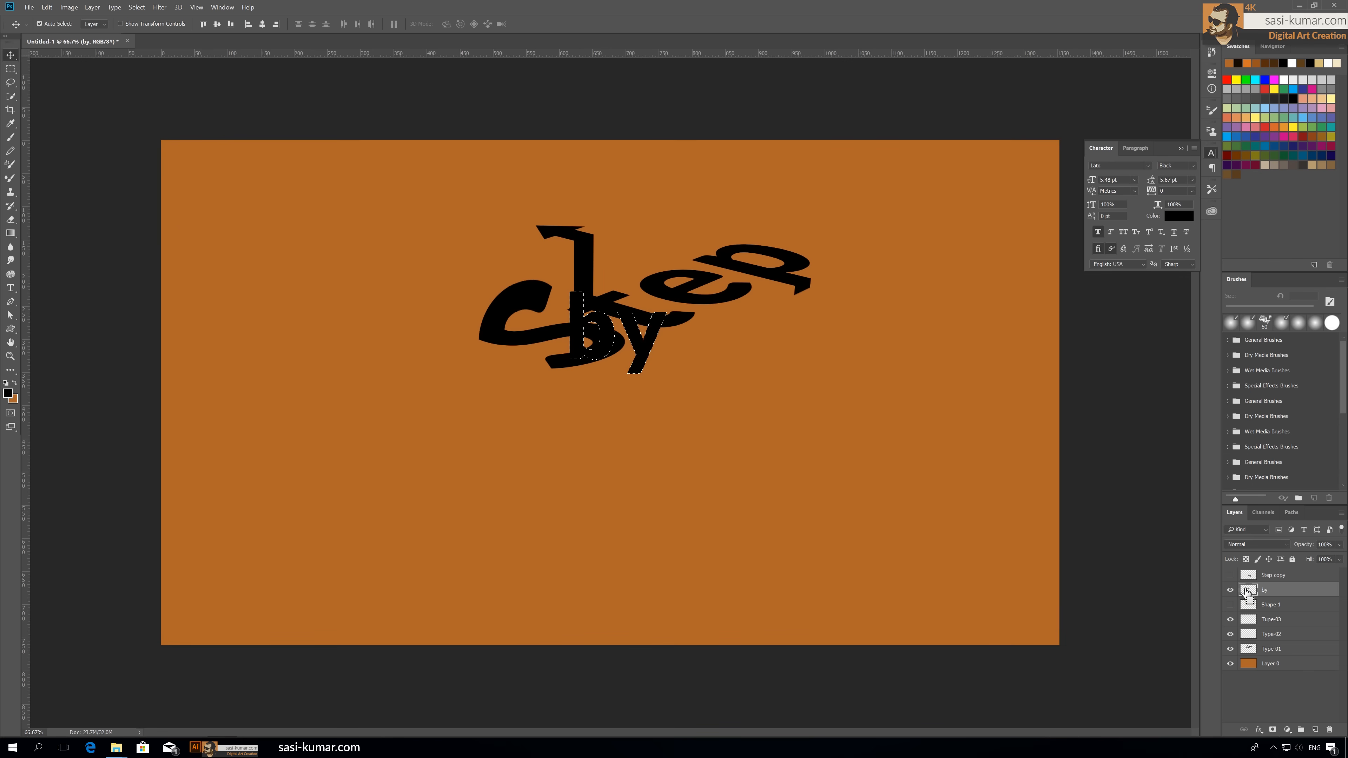
key("ctrl+x")
left_click(1227, 591)
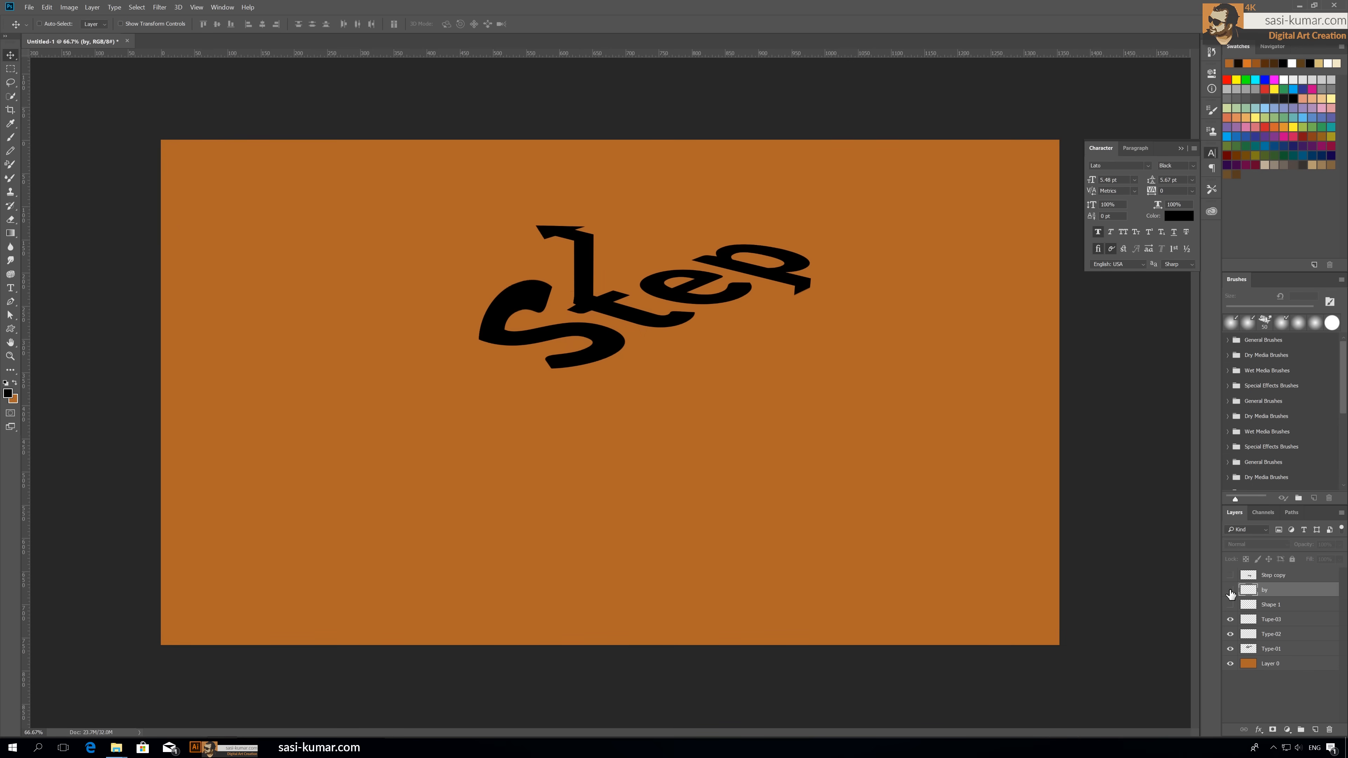
Open Vanishing Point on the Type-02 layer and paste the "by" text with the Transform tool active.
left_click(1280, 635)
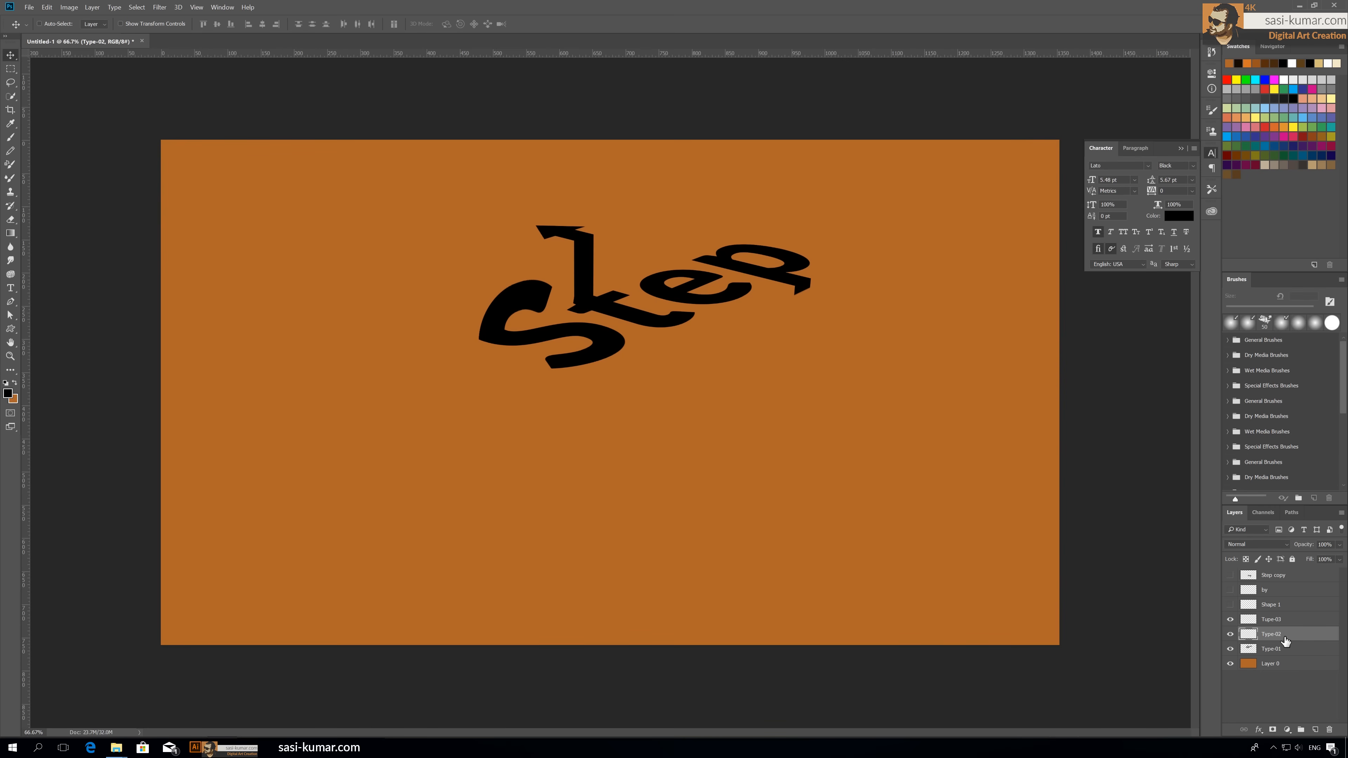
left_click(157, 11)
left_click(197, 97)
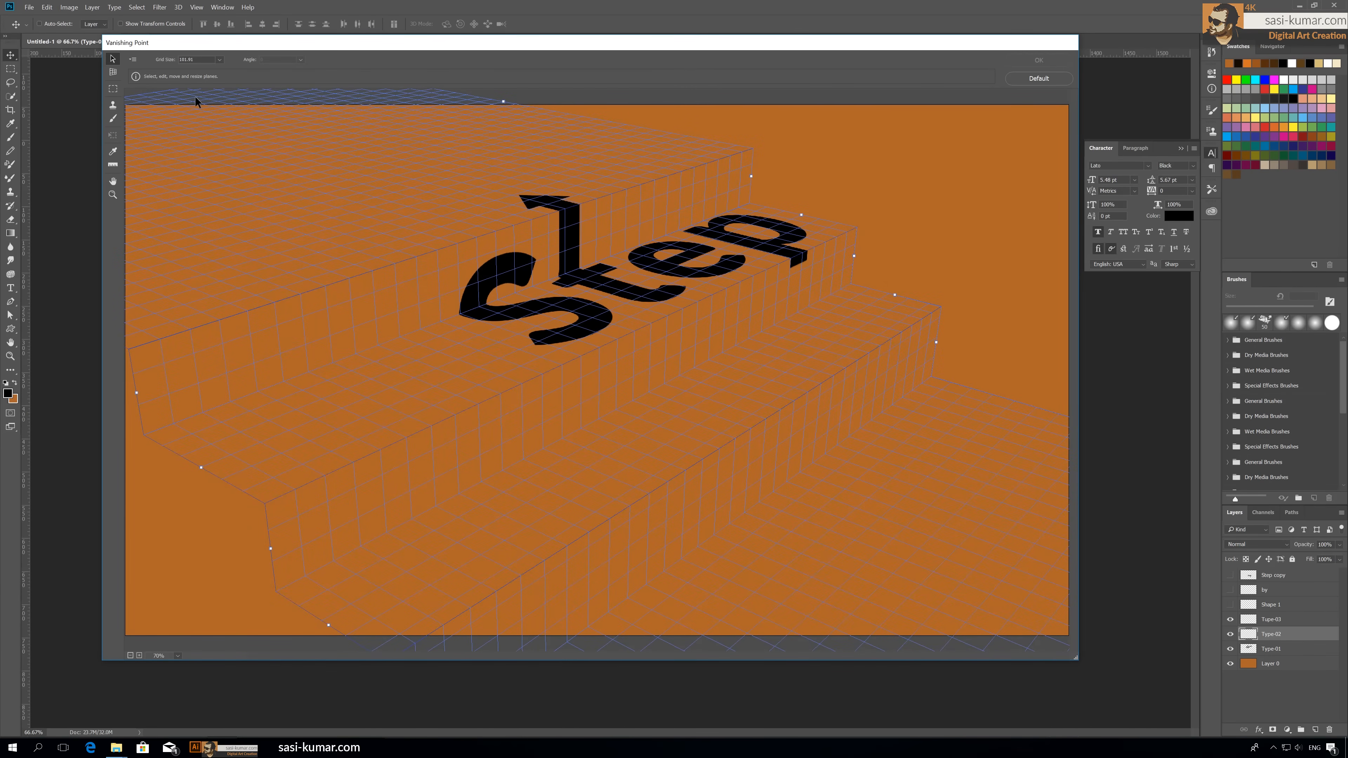
key("ctrl+v")
key("t")
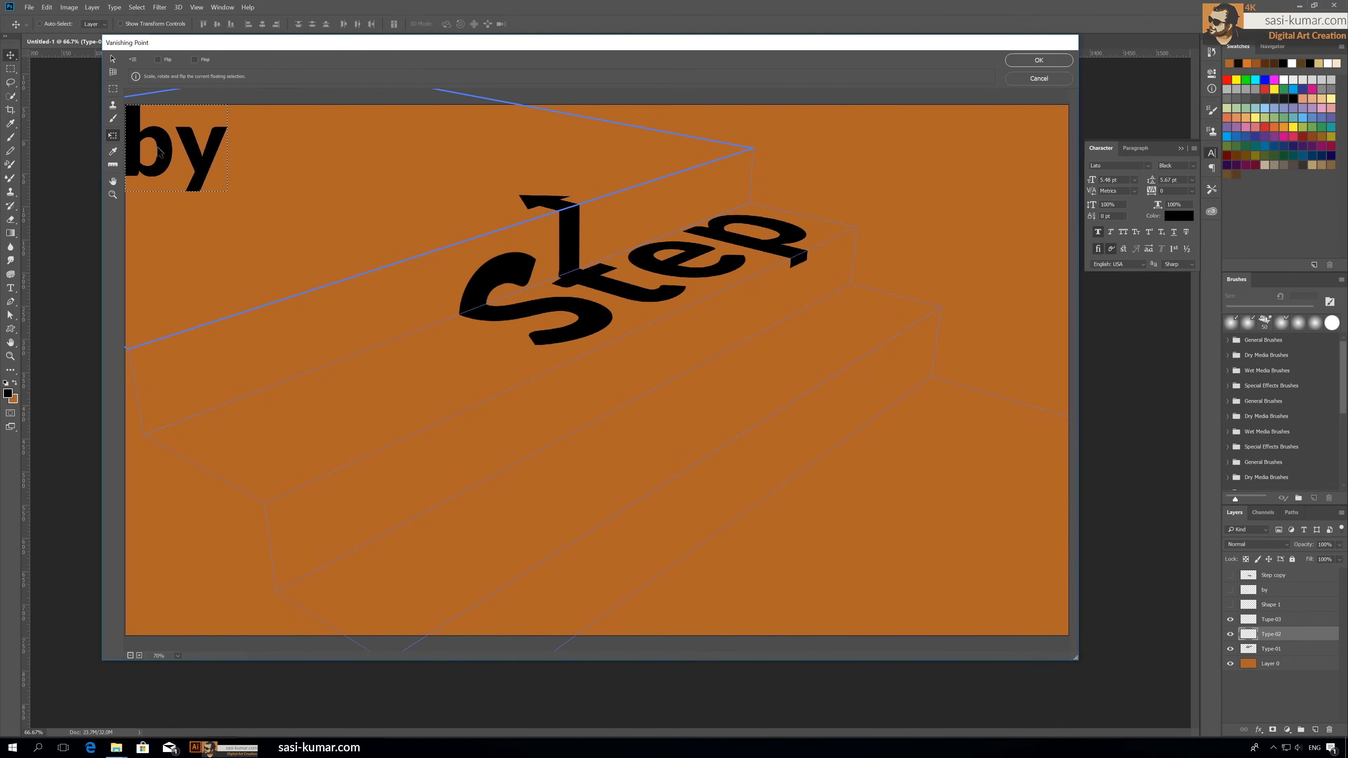
Place "by" over the middle riser and lower tread, and scale it so it folds across their shared edge.
left_click_drag(151, 151, 828, 340)
left_click_drag(845, 385, 809, 499)
left_click_drag(806, 359, 516, 452)
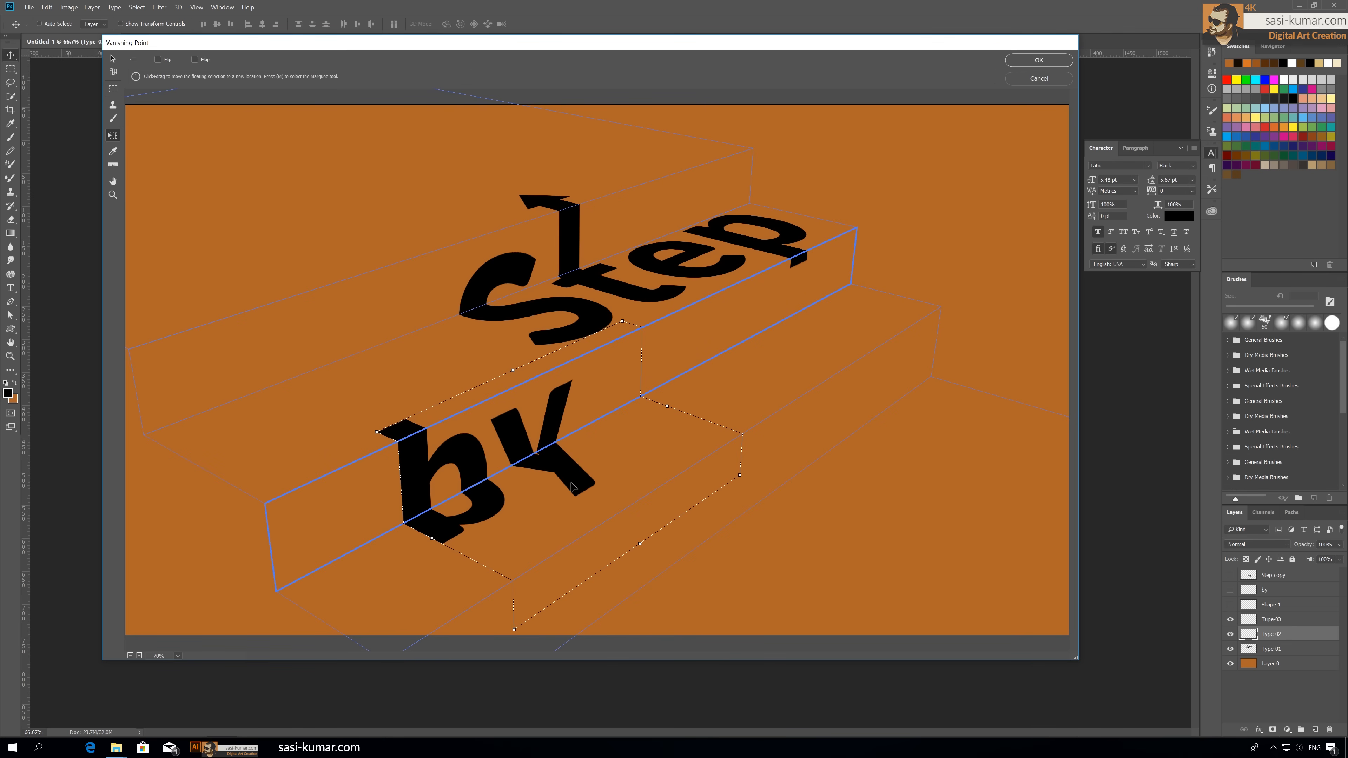
mouse_move(738, 474)
left_mouse_down()
mouse_move(686, 467)
mouse_move(714, 473)
left_mouse_up()
mouse_move(533, 475)
left_mouse_down()
mouse_move(542, 493)
mouse_move(541, 480)
left_mouse_up()
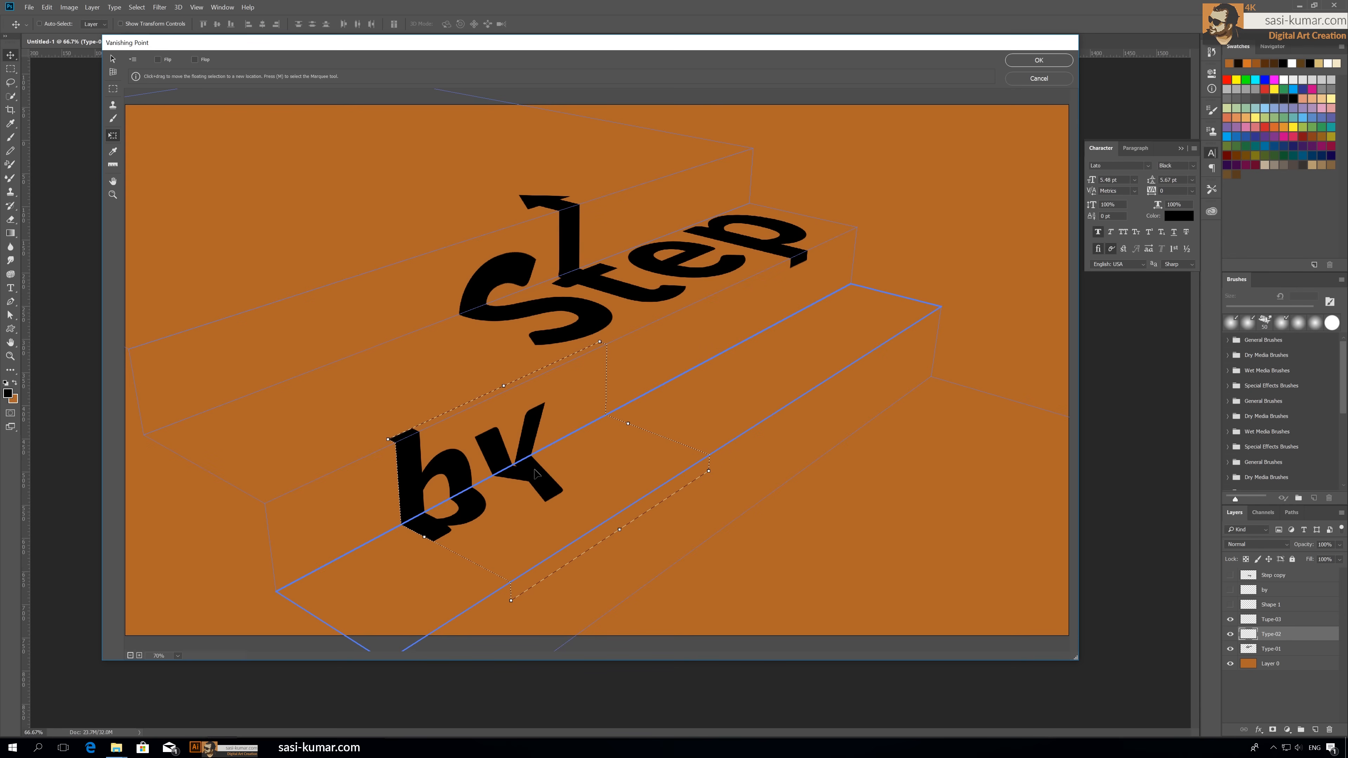
left_click_drag(528, 484, 533, 476)
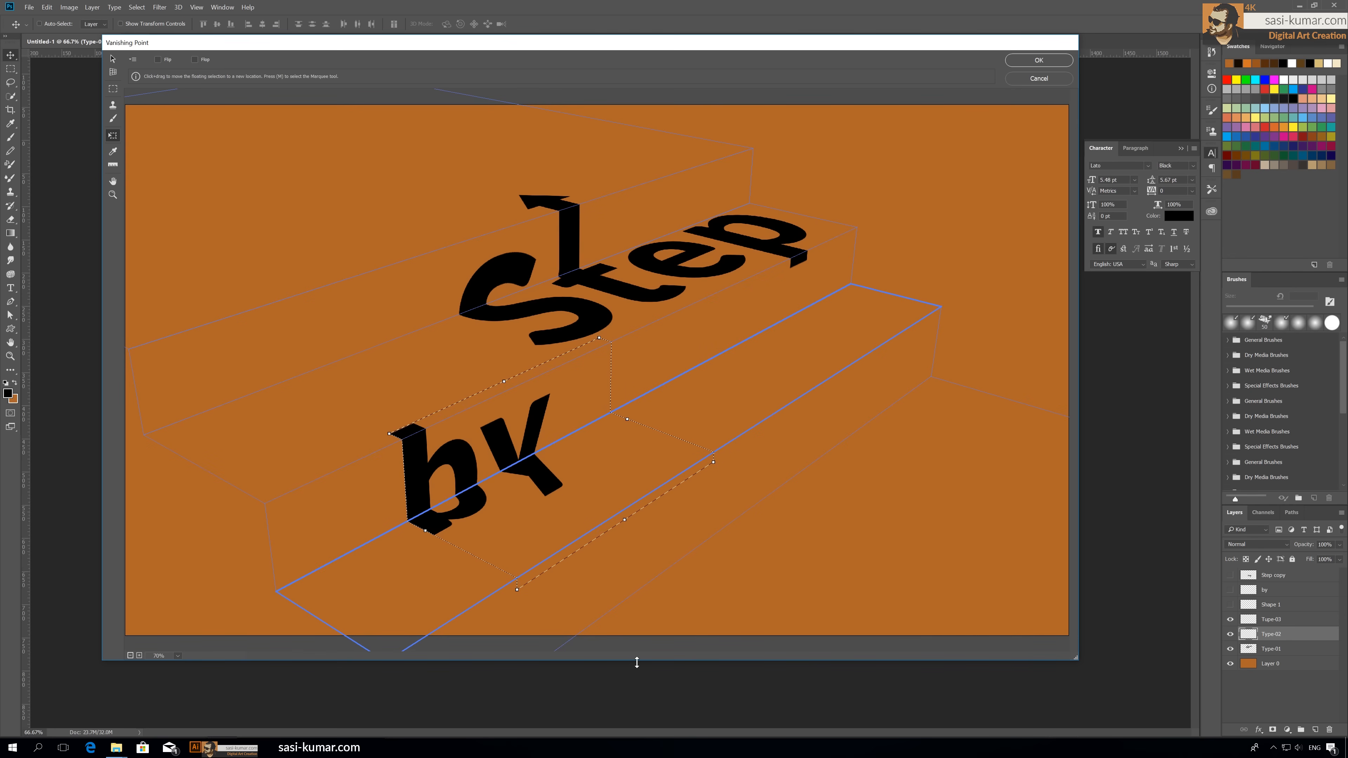
Move "by" along the stair to sit below the end of "Step", enlarge it to span riser and tread, and apply the filter.
left_click_drag(542, 484, 835, 309)
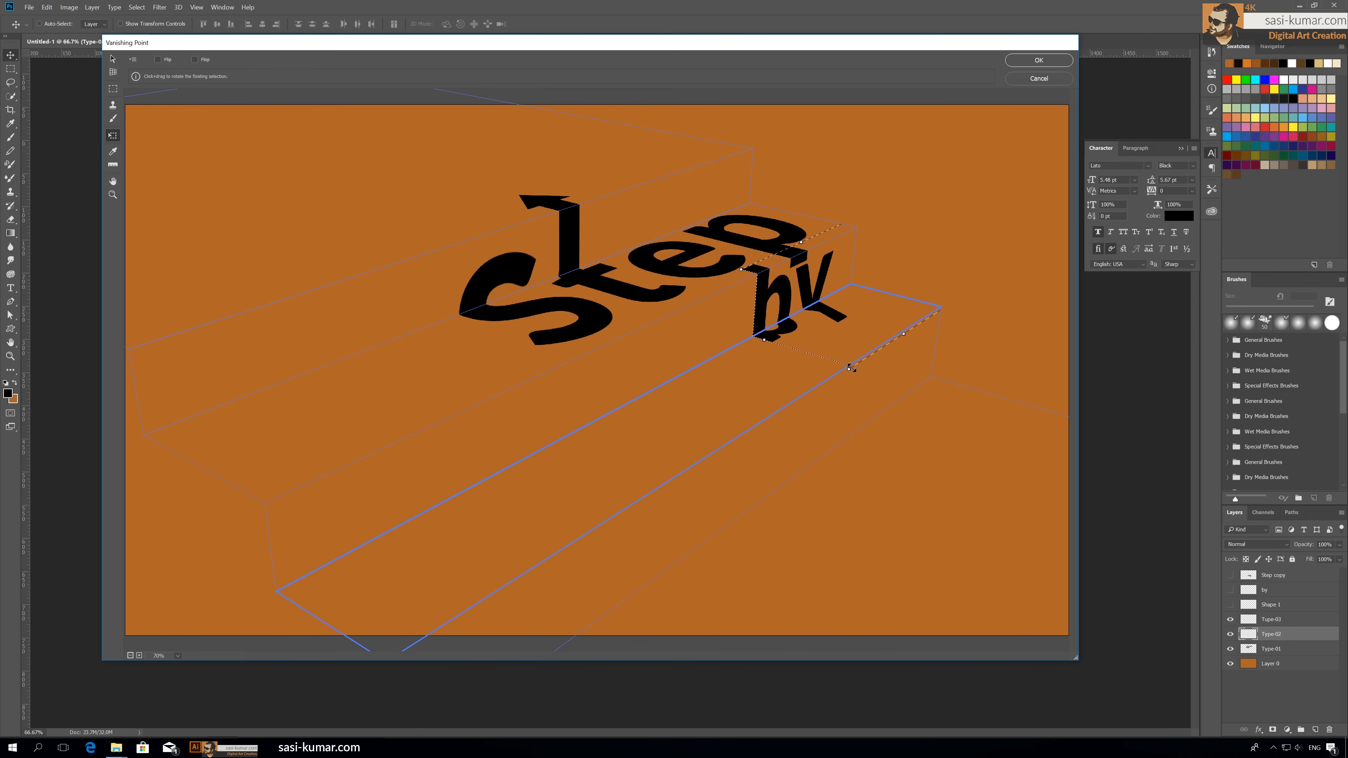
left_click_drag(849, 367, 866, 428)
mouse_move(831, 327)
left_mouse_down()
mouse_move(864, 312)
mouse_move(836, 331)
left_mouse_up()
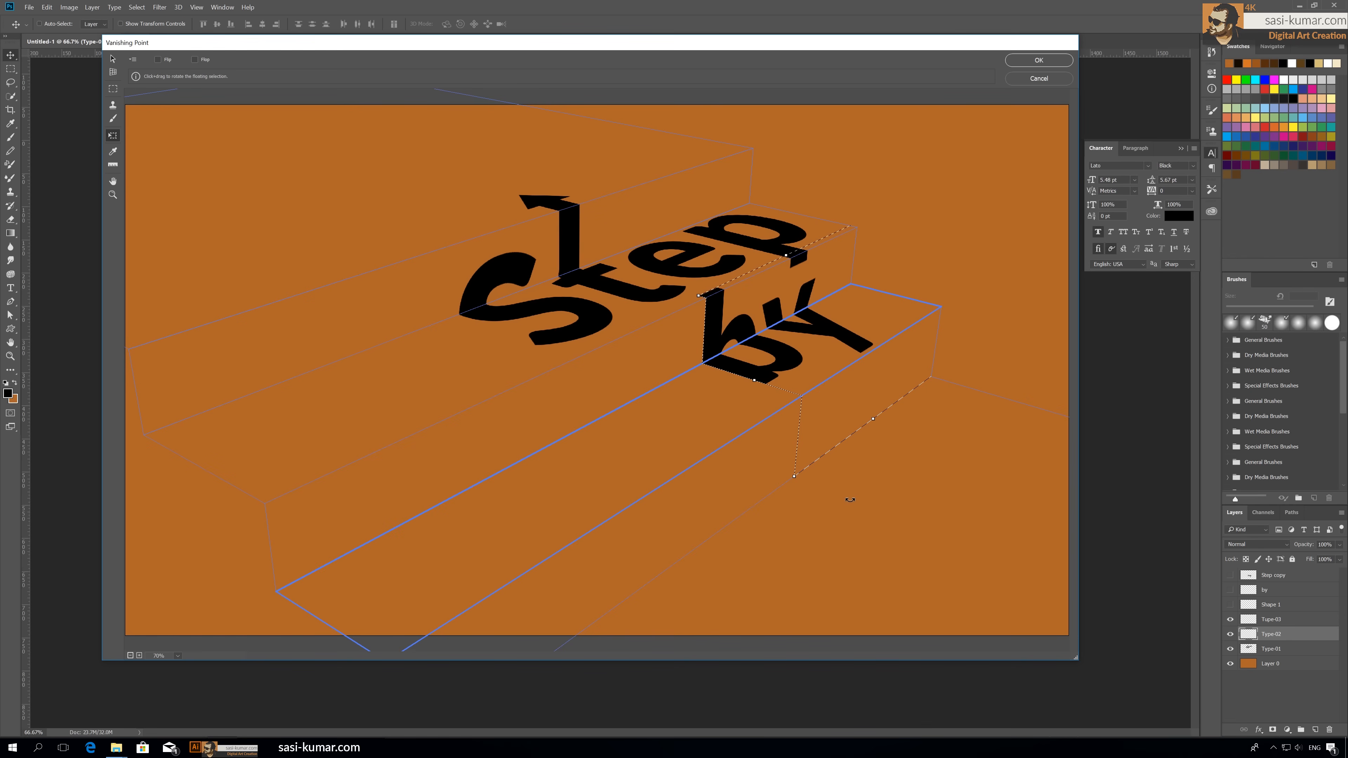
left_click(1037, 60)
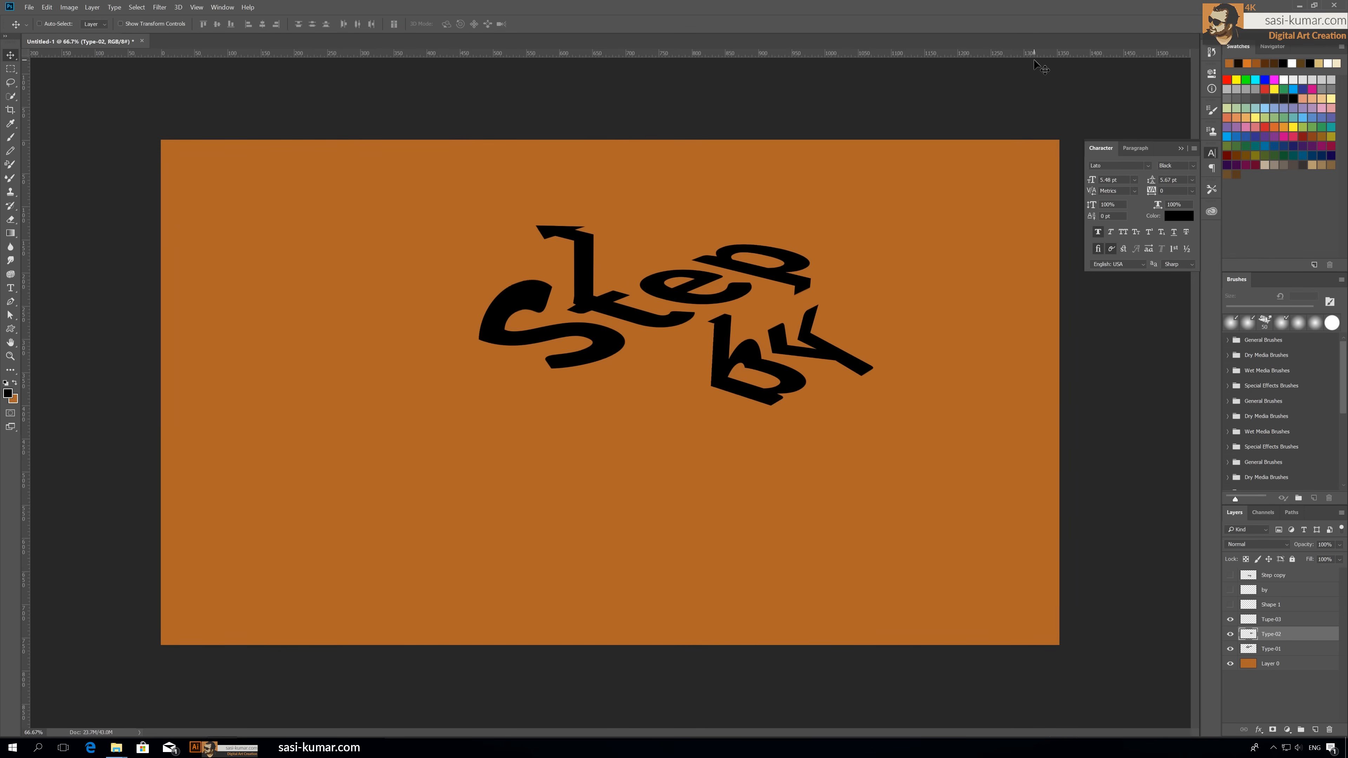
Show the Step copy layer, cut its "Step" artwork with the downward arrow, and hide the layer again.
left_click(1276, 576)
left_click(1230, 575)
left_click_drag(1244, 575, 1246, 573)
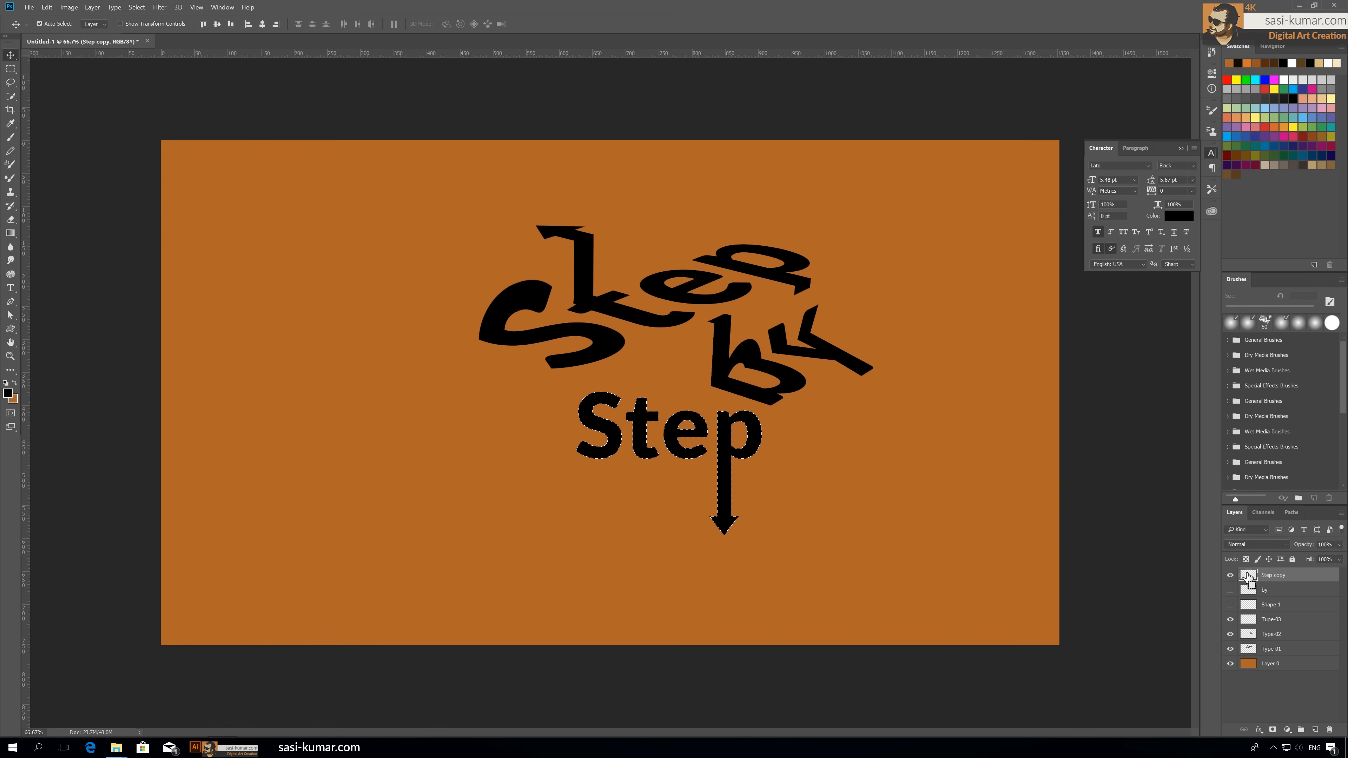
key("Delete")
key("ctrl+d")
left_click(1230, 577)
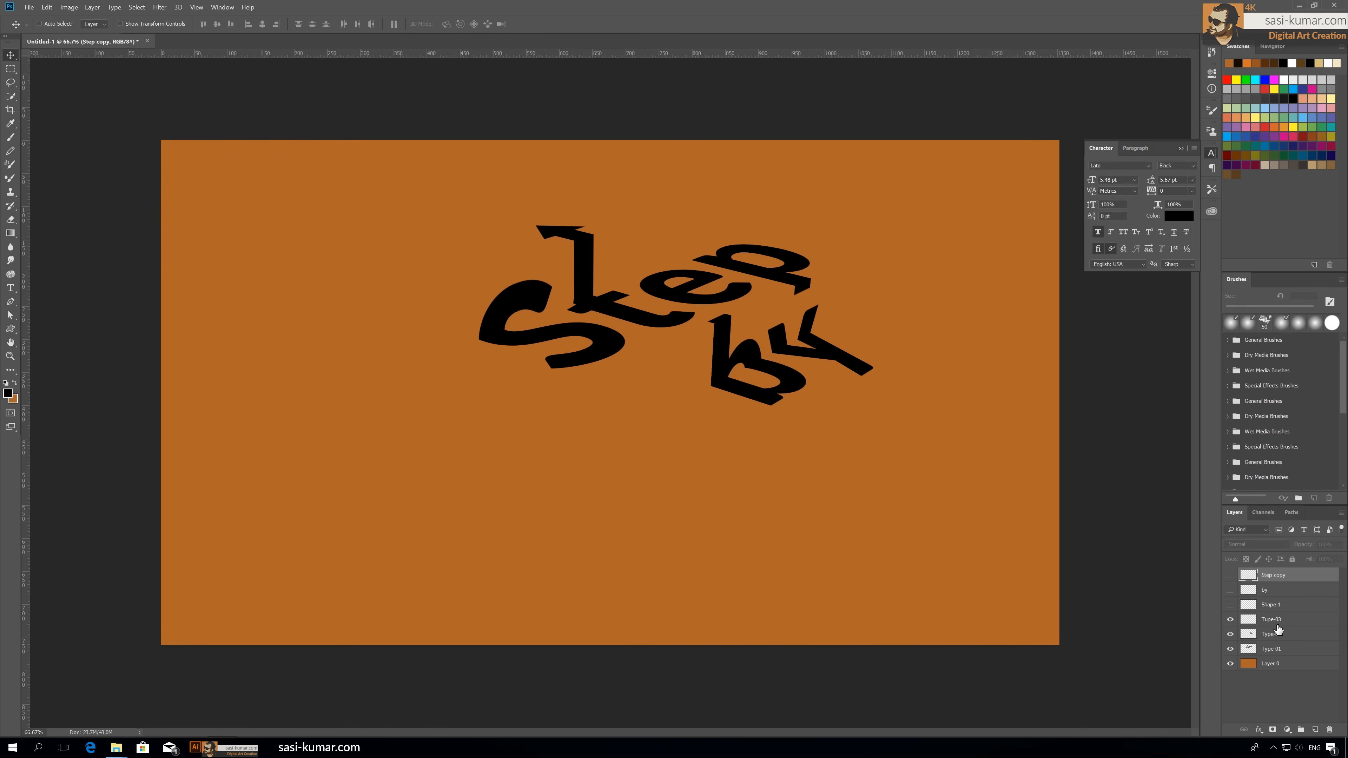
Open Vanishing Point on the Type-03 layer and paste the second "Step" with the downward arrow.
left_click(1282, 622)
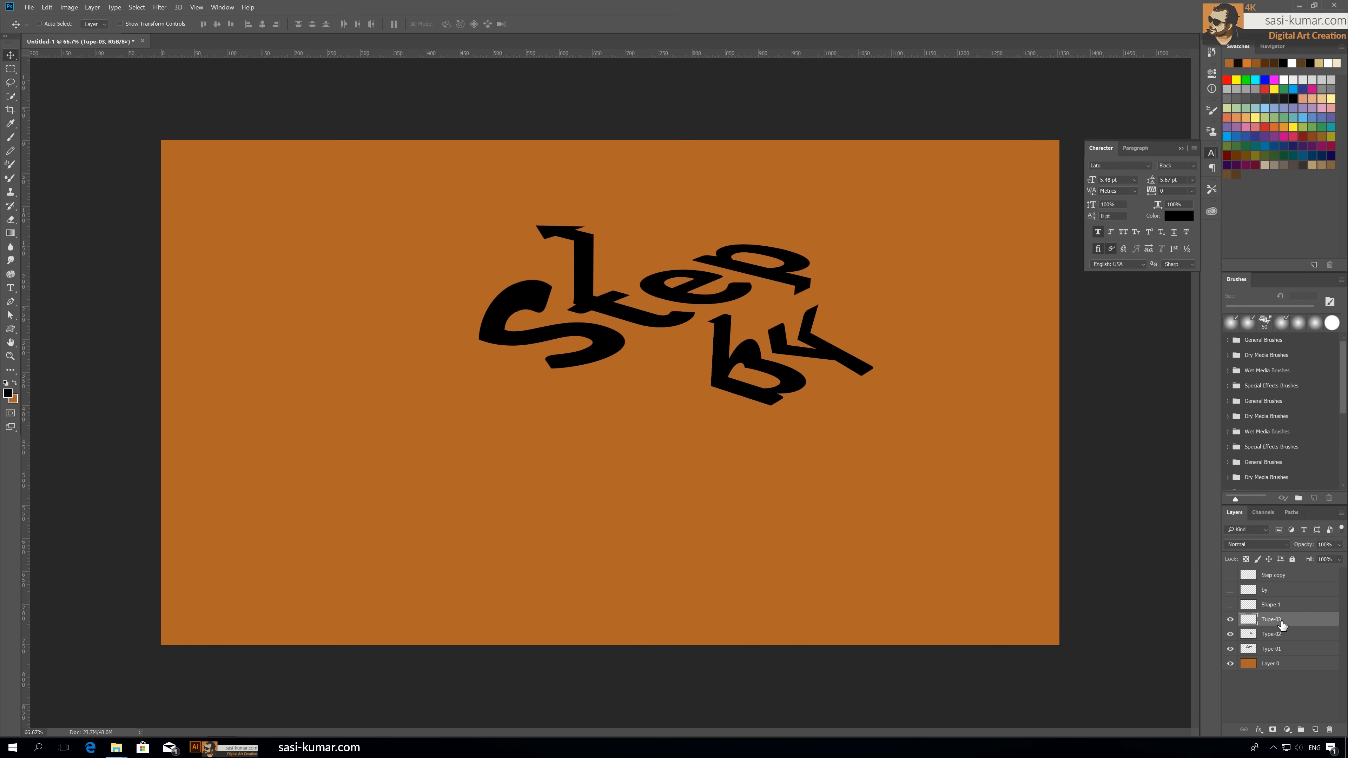
left_click(160, 7)
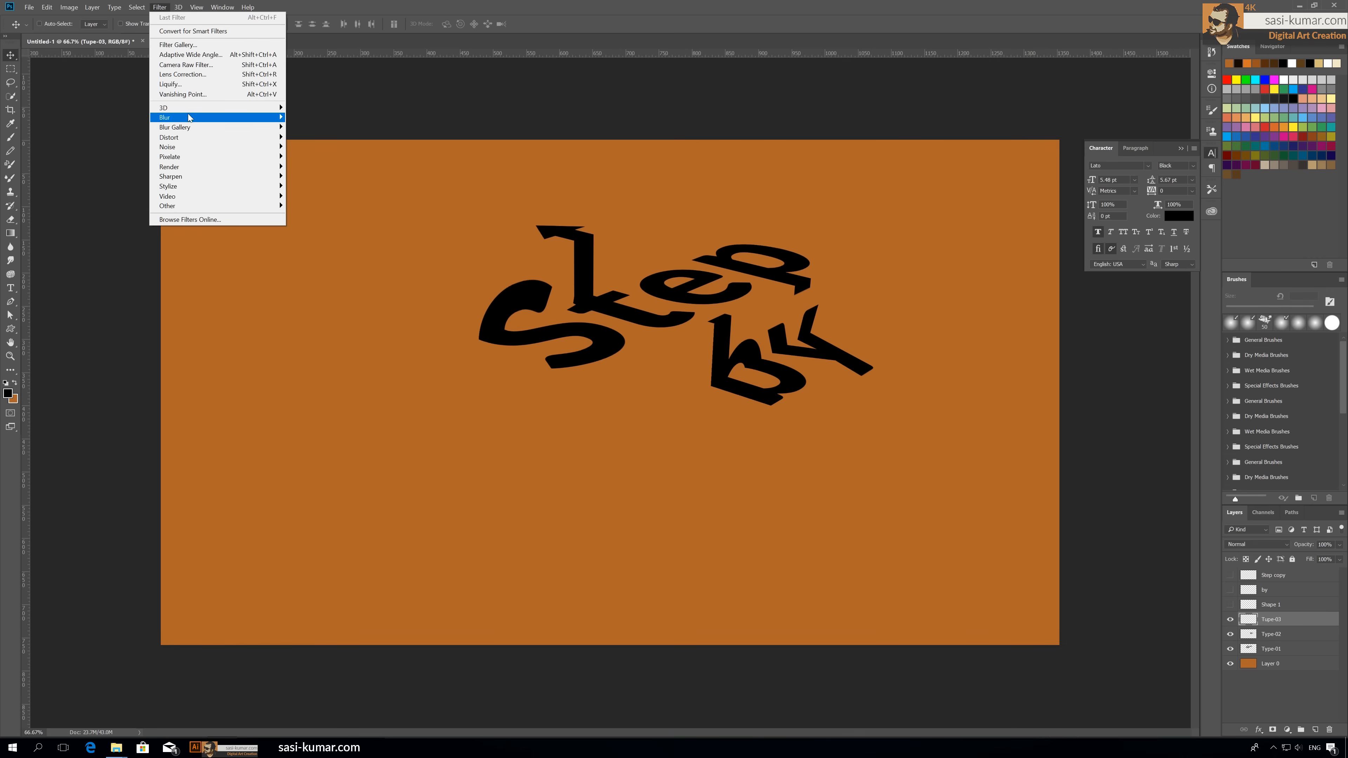
left_click(193, 94)
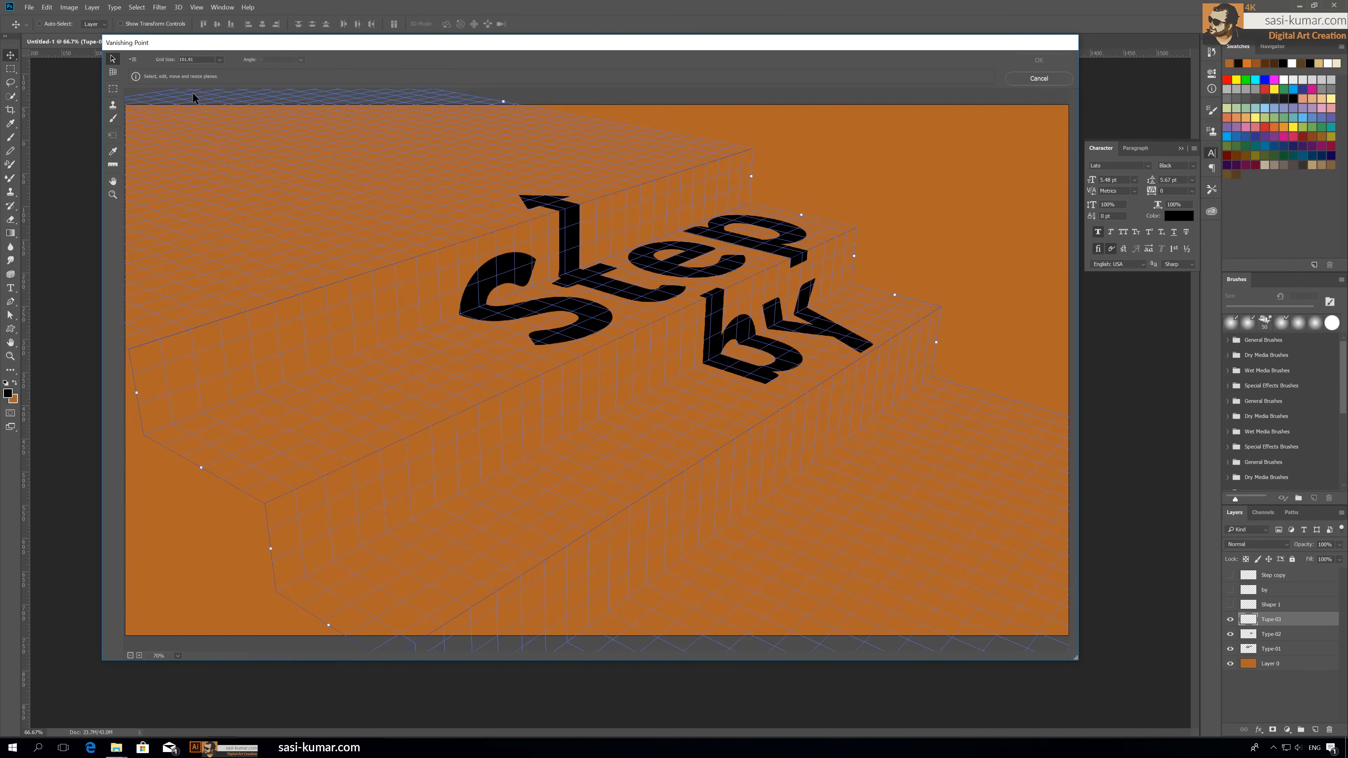
key("ctrl+v")
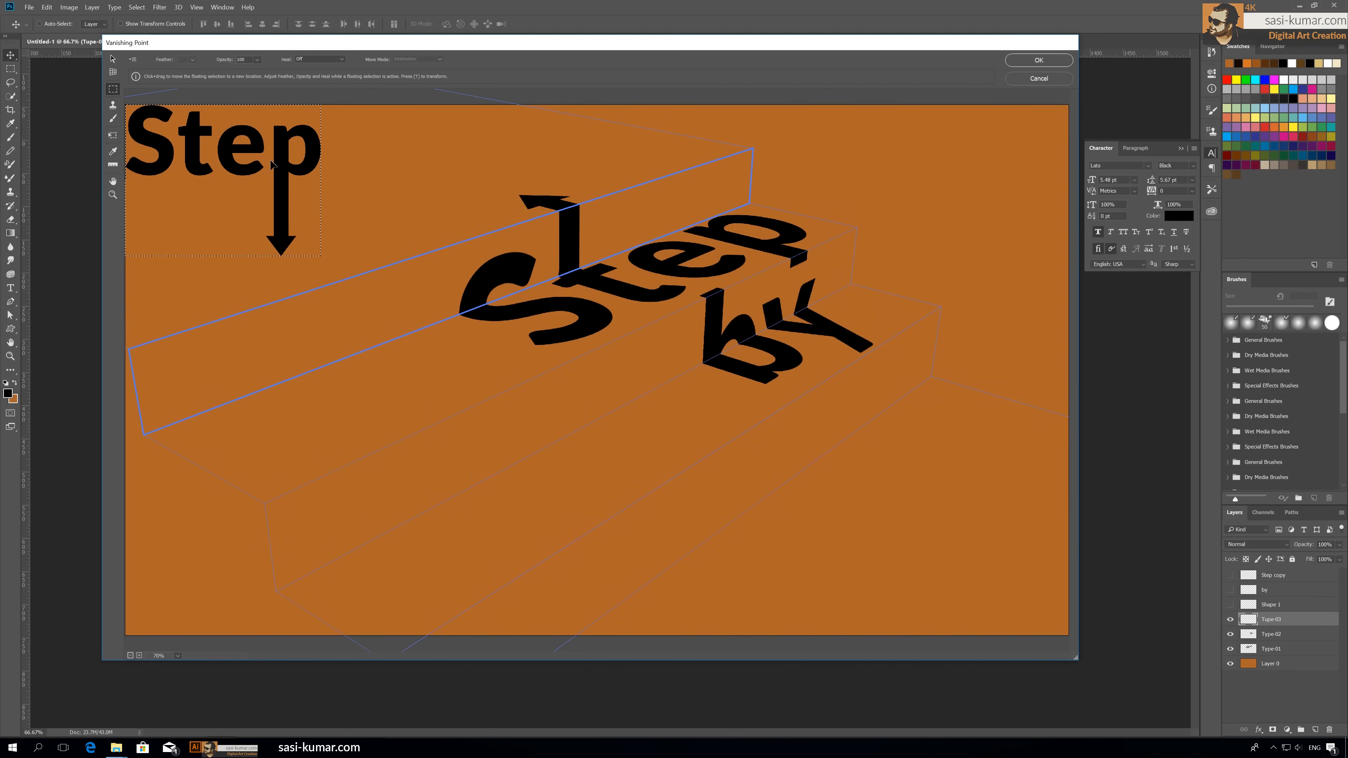
Place the second "Step" across the lowest riser, fold its arrow onto the tread below, and enlarge the word.
left_click(113, 136)
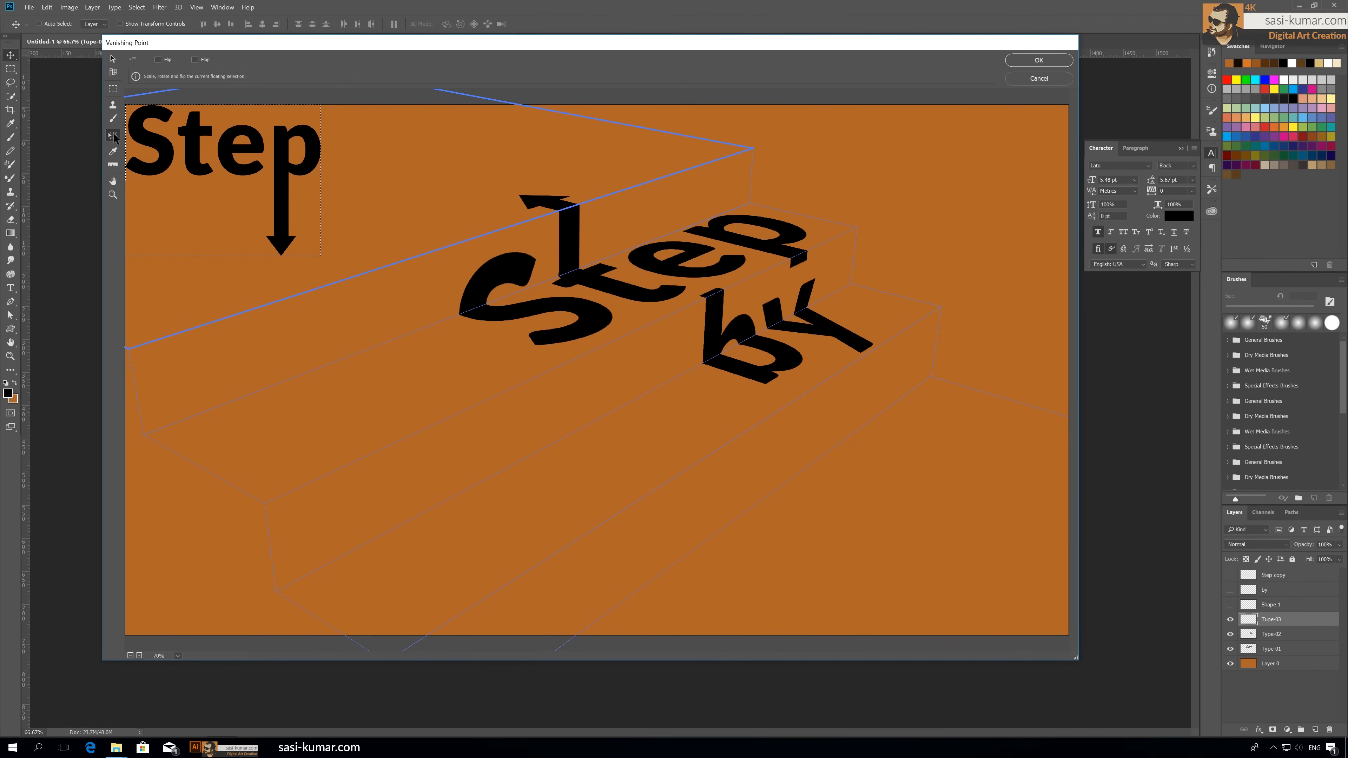
left_click_drag(226, 156, 816, 446)
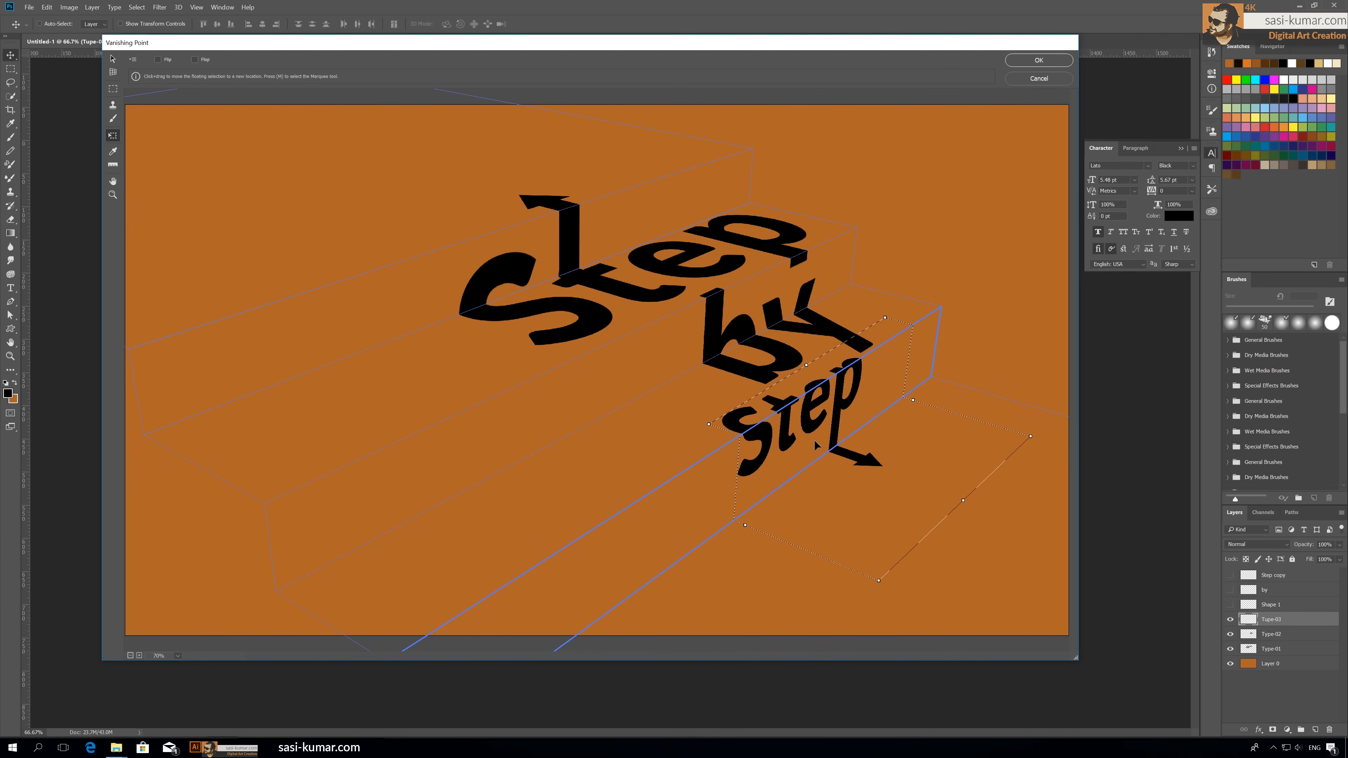
left_click_drag(876, 581, 884, 546)
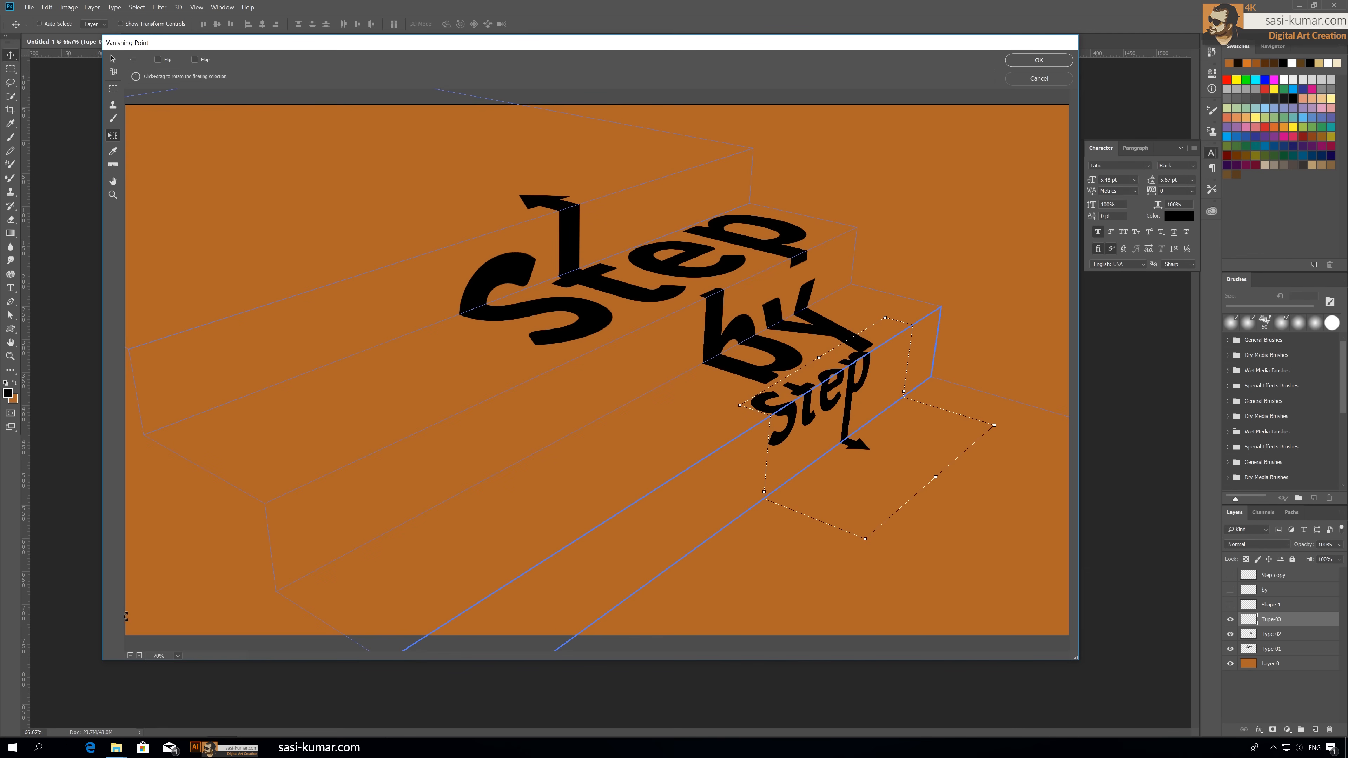
left_click(131, 656)
left_click(131, 656)
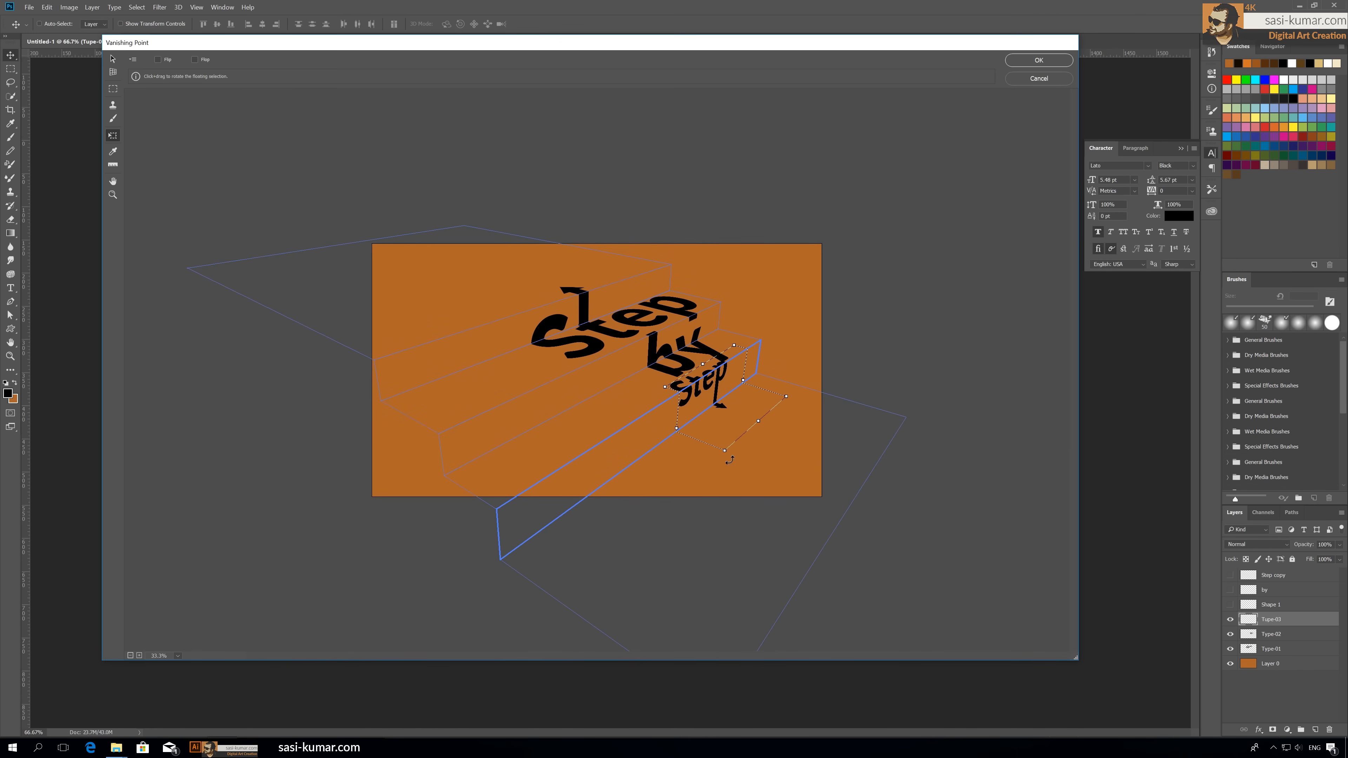
left_click_drag(725, 451, 721, 437)
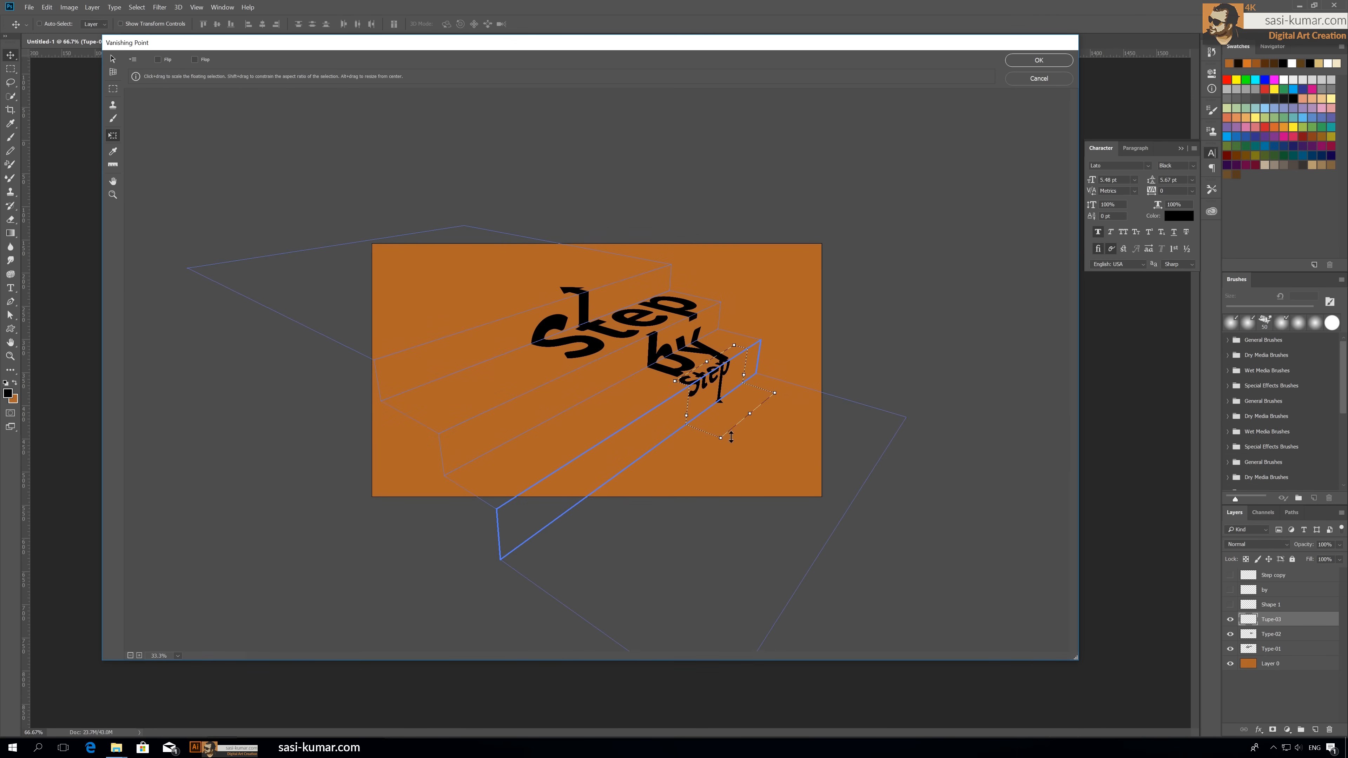
left_click_drag(672, 381, 298, 415)
left_click_drag(626, 378, 667, 426)
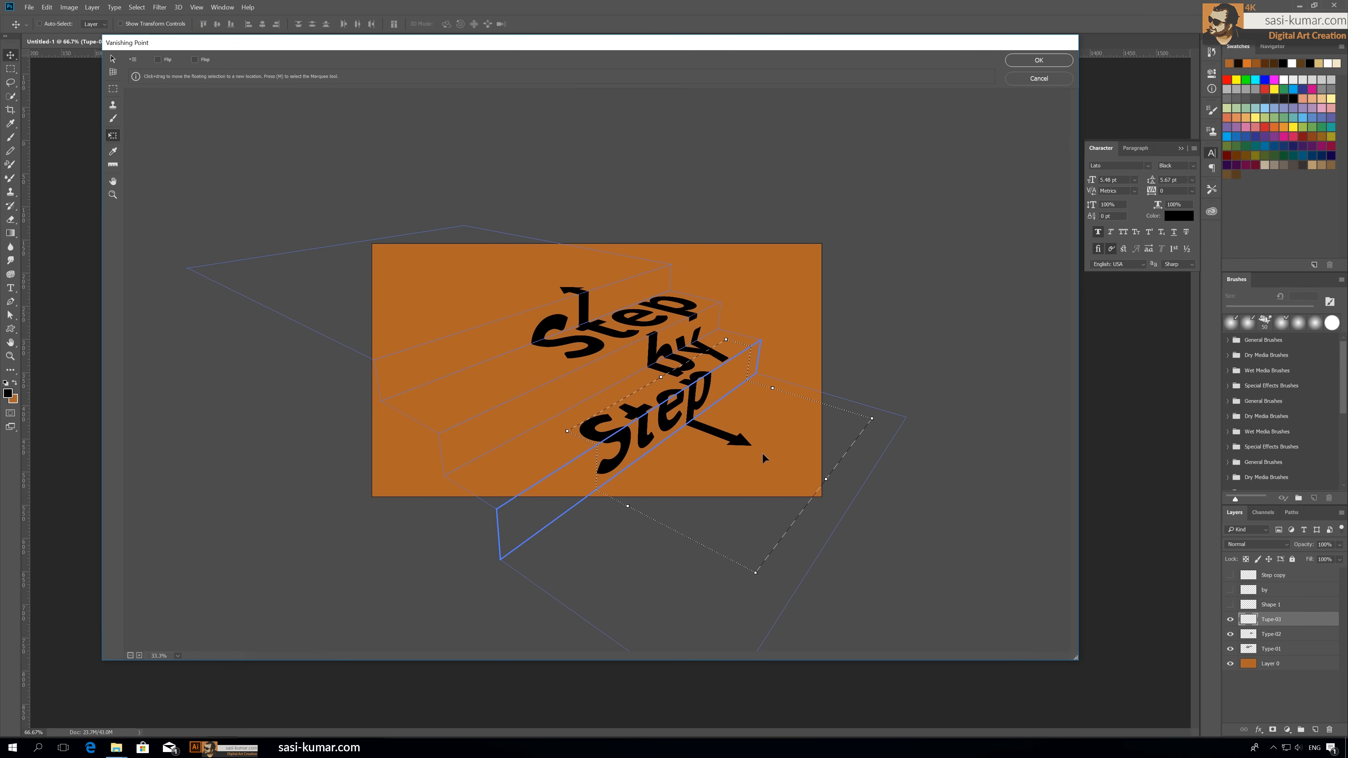
Fine-tune the second "Step" along the lowest stair so its end sits below "by", and apply the filter.
left_click_drag(627, 440, 603, 453)
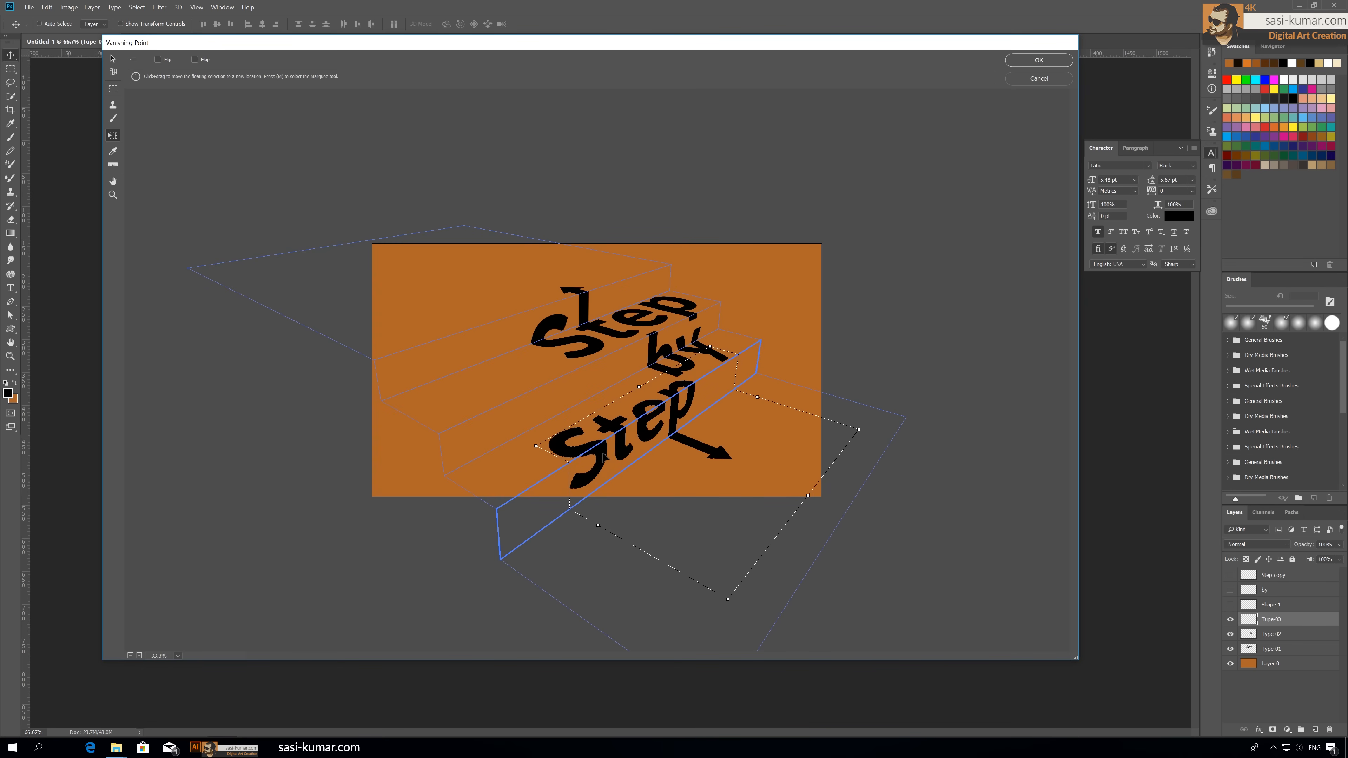
mouse_move(673, 423)
left_mouse_down()
mouse_move(687, 410)
mouse_move(659, 428)
left_mouse_up()
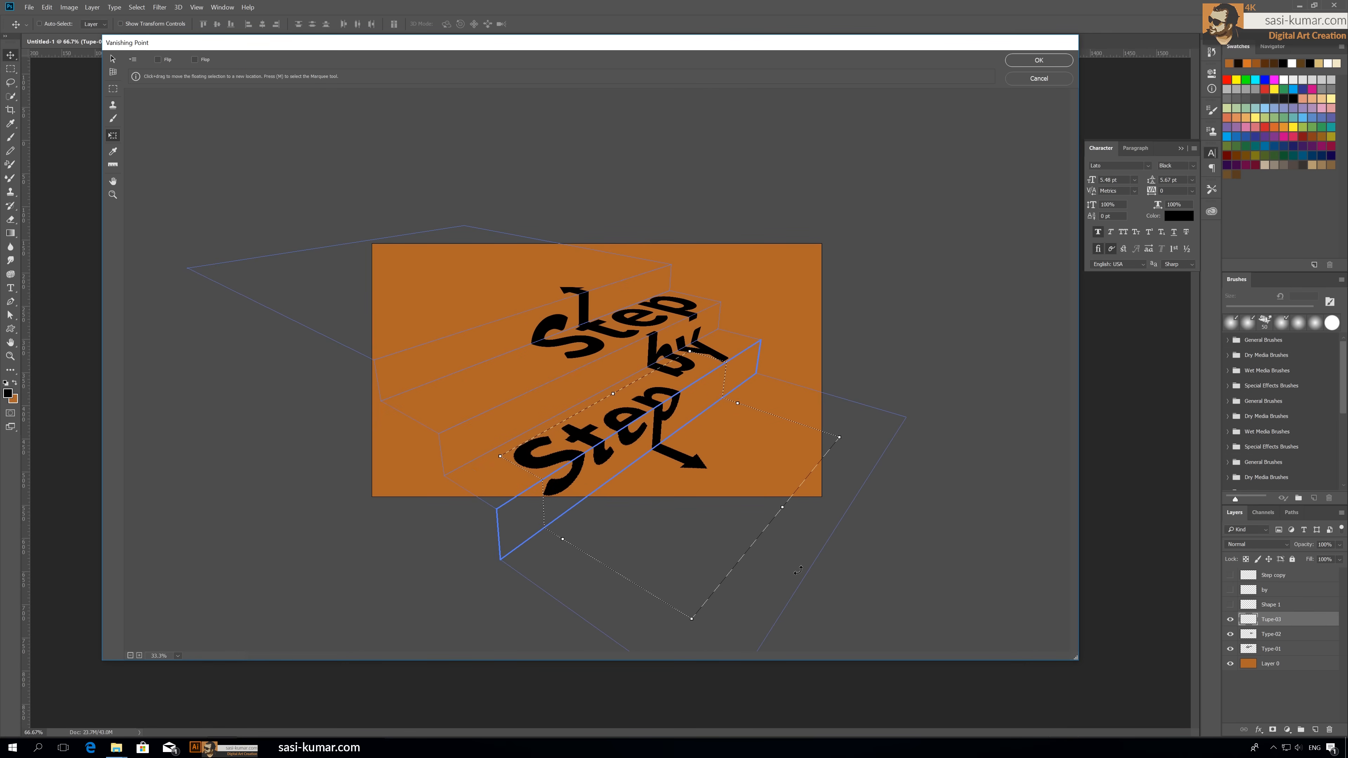
left_click_drag(652, 410, 658, 418)
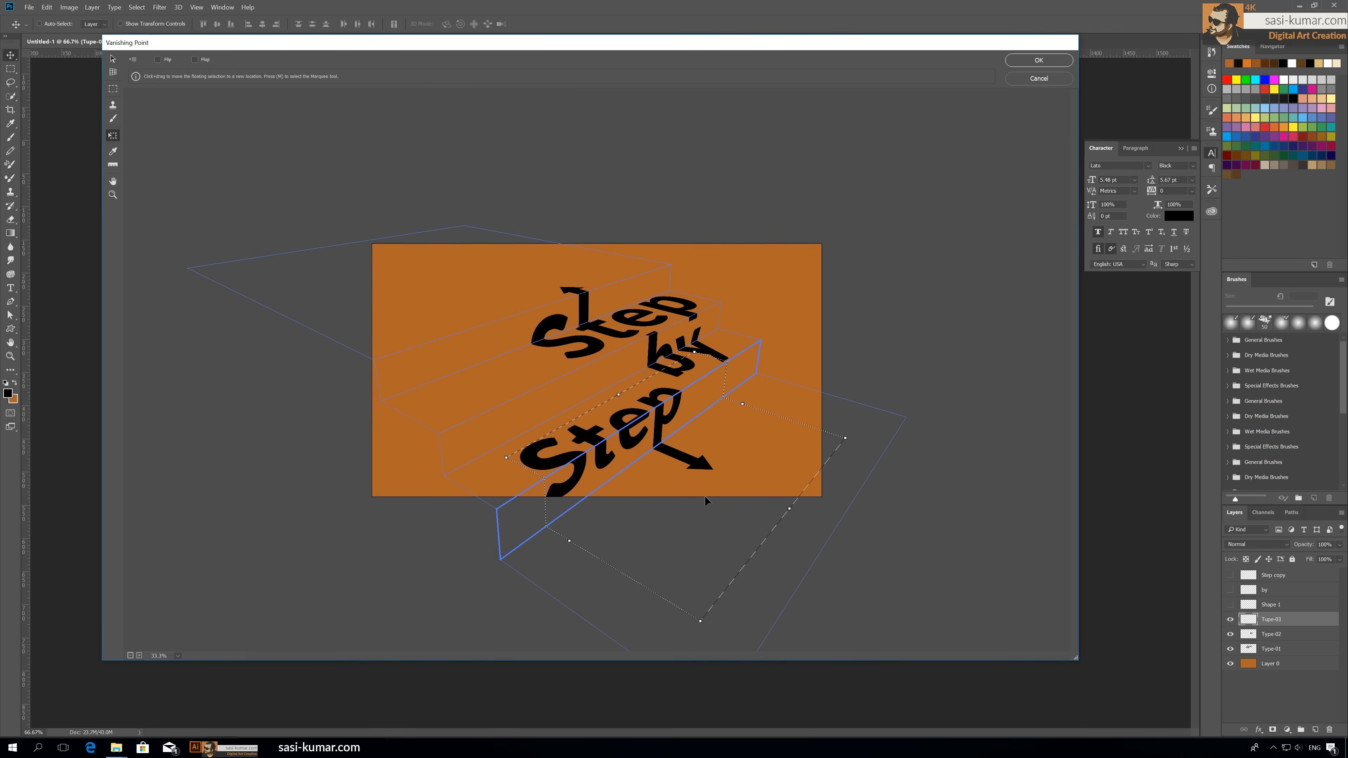
left_click_drag(674, 406, 680, 406)
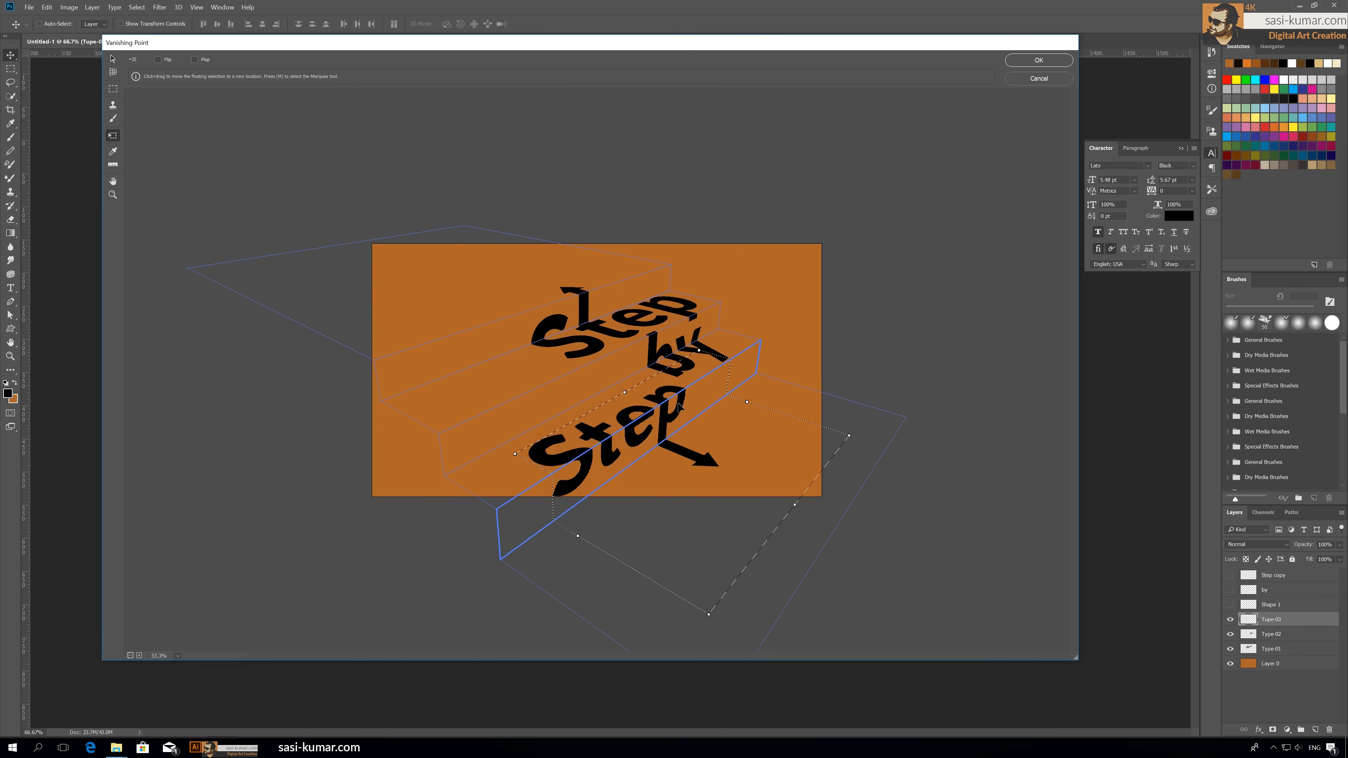
left_click_drag(678, 404, 677, 403)
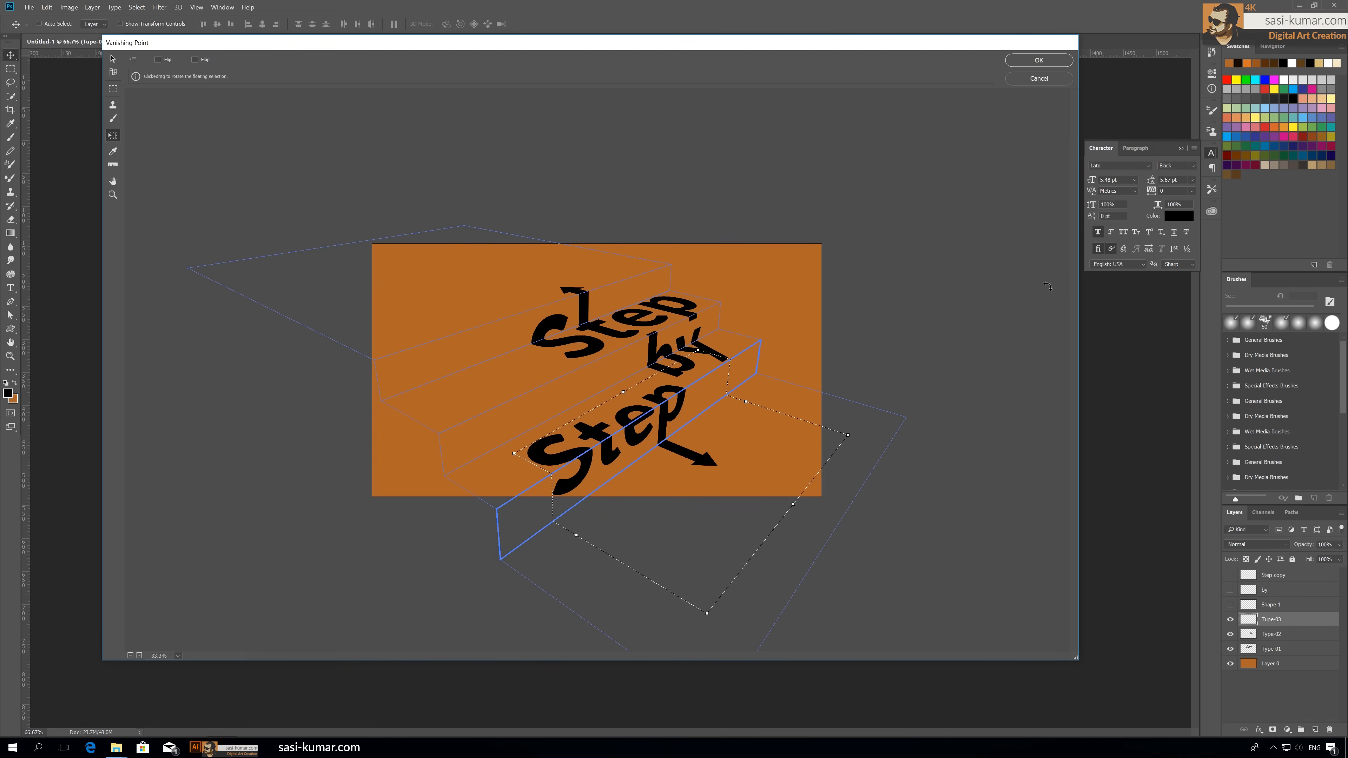
left_click(1039, 61)
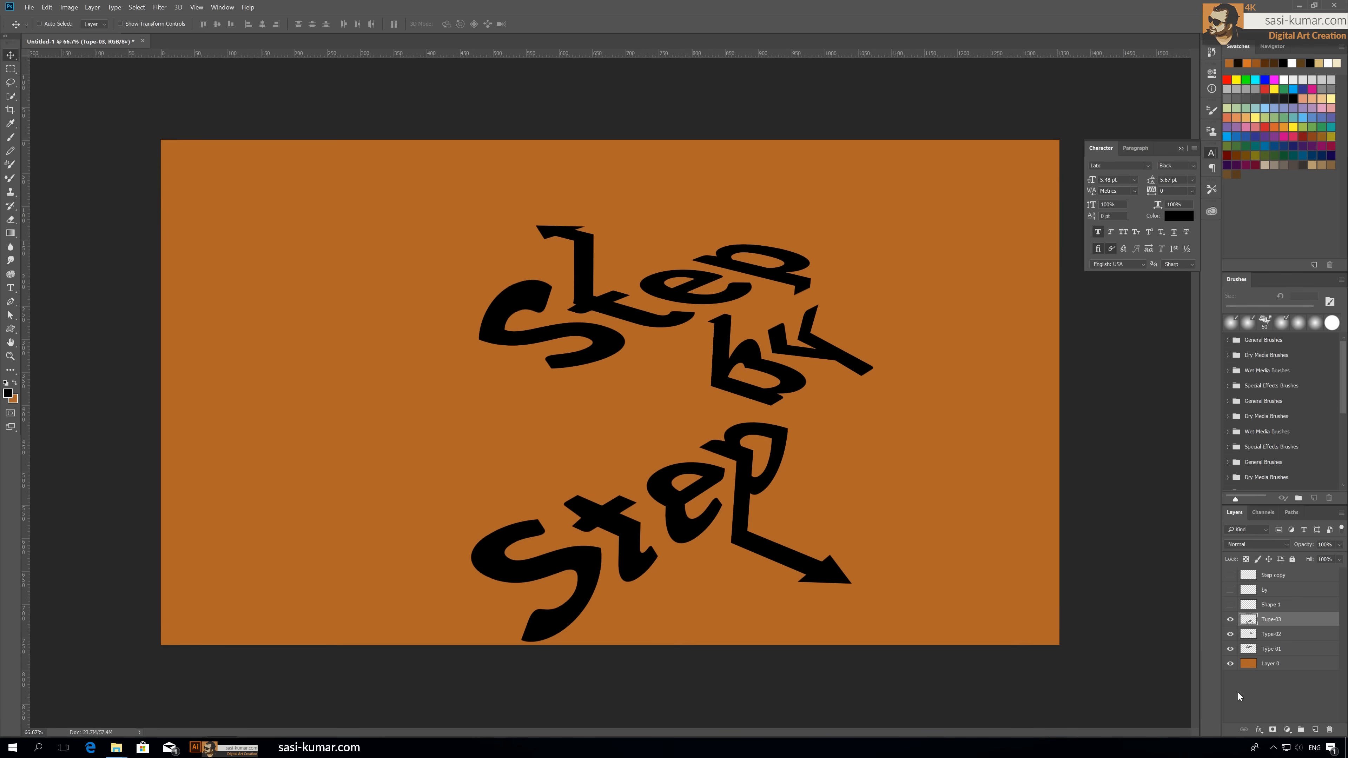
Delete the emptied Step copy, by and Shape 1 layers.
left_click(1281, 607)
left_click(1283, 579, "shift")
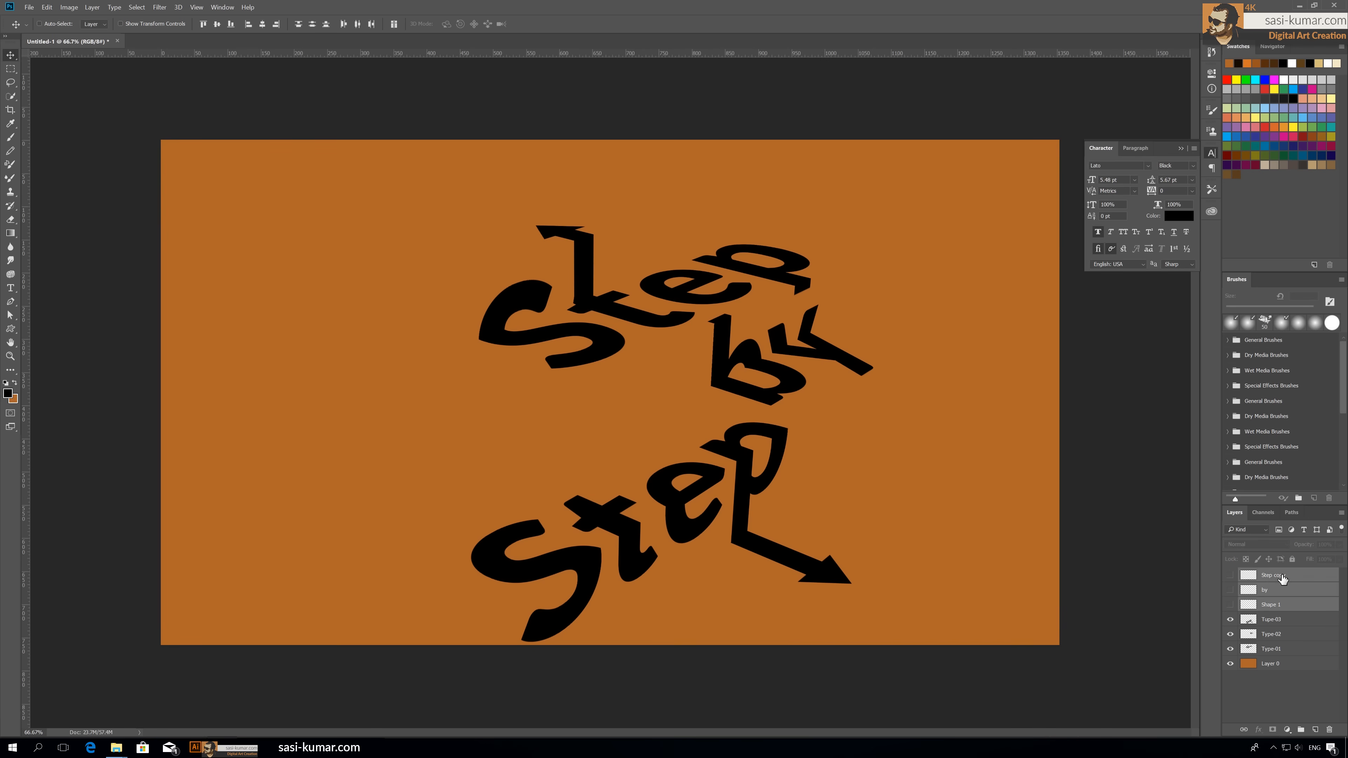
left_click(1329, 729)
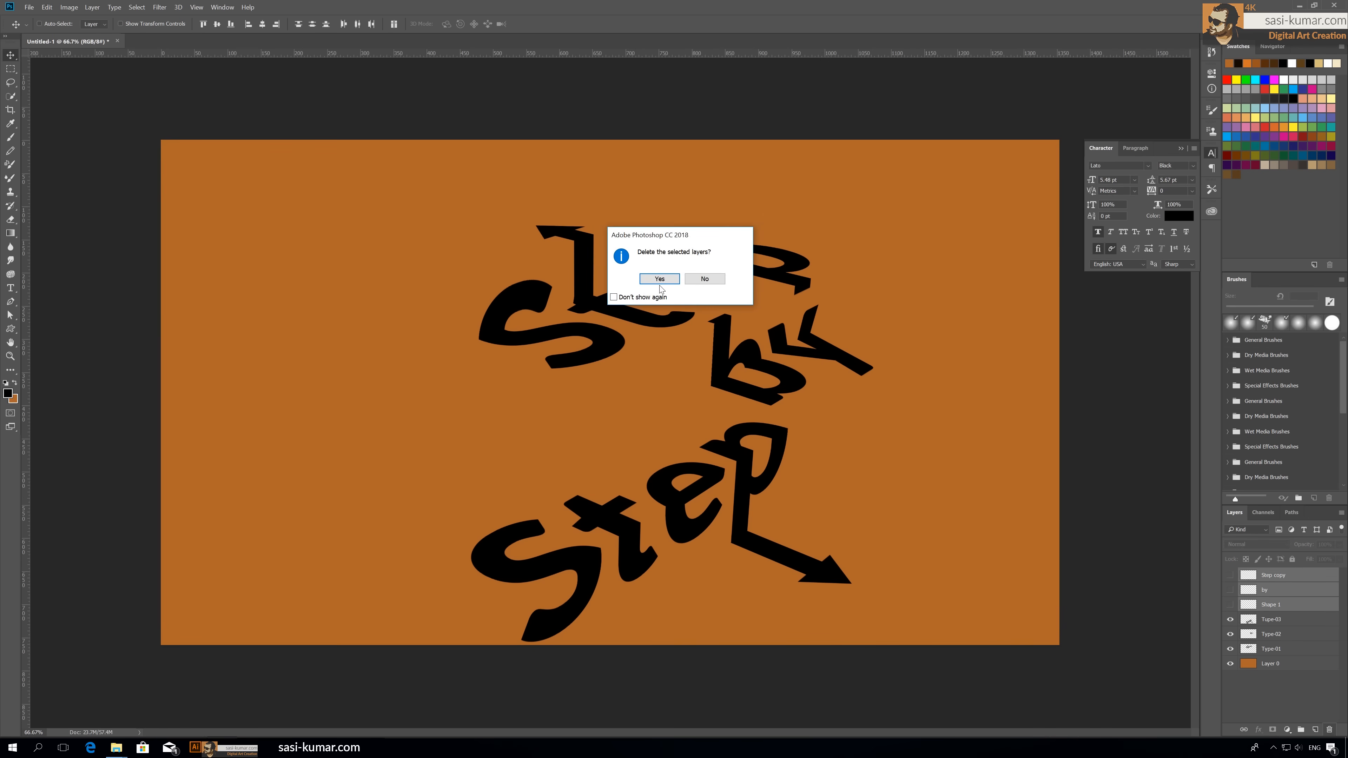
left_click(659, 280)
Group the Type-01, Type-02 and Type-03 layers as "txt-effect" and move the lettering up and left toward the canvas centre.
left_click(1282, 605)
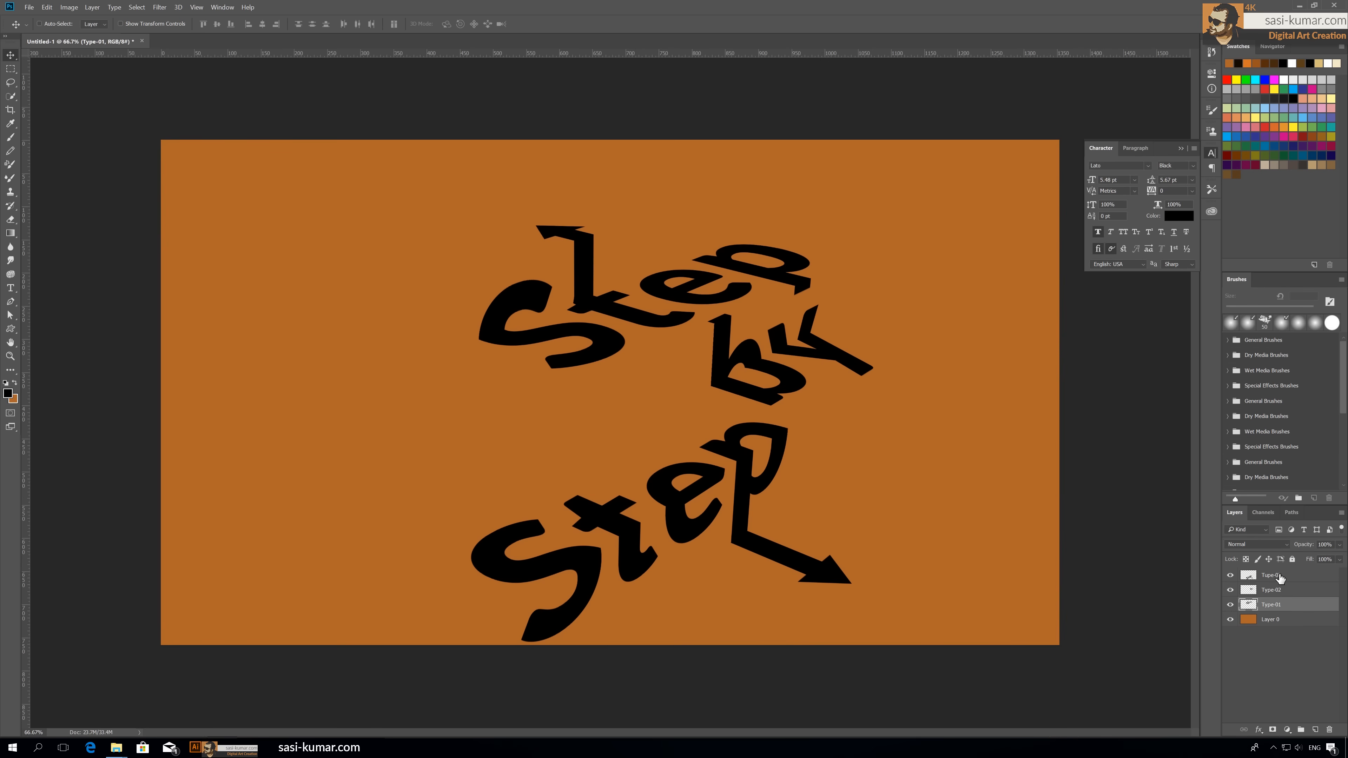
left_click(1280, 576, "shift")
left_click(1301, 729)
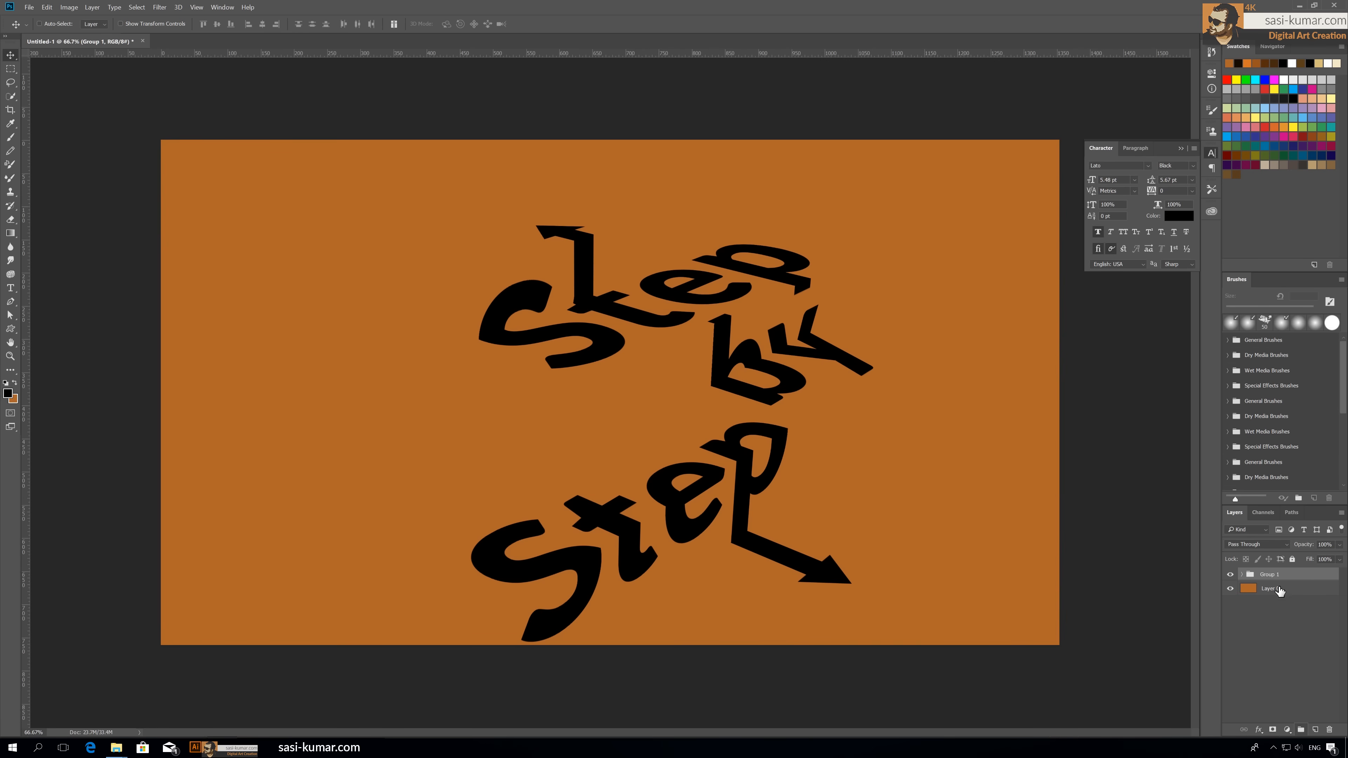
double_click(1268, 575)
type("txt-effect")
key("Return")
left_click_drag(657, 327, 620, 280)
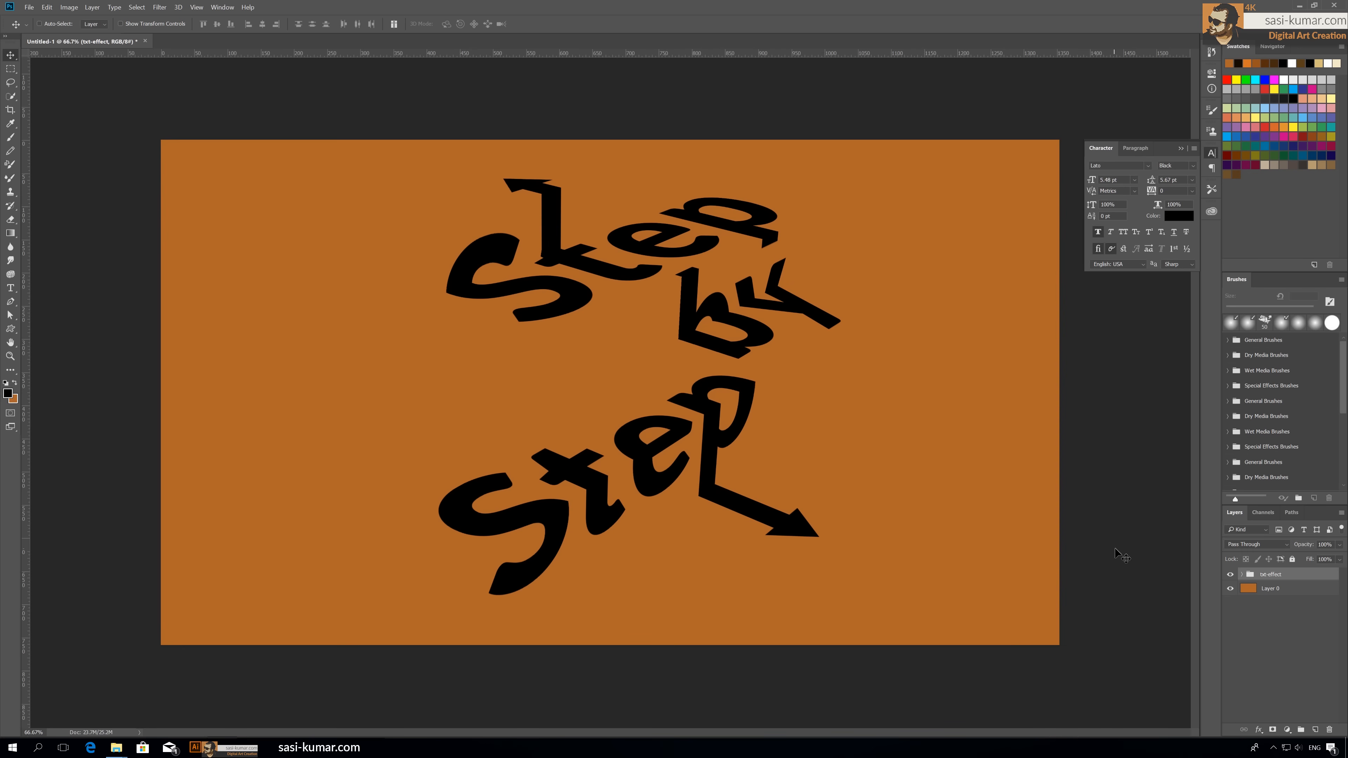
Add a Color Overlay in light tan #eac471 to the Type-01 layer inside the txt-effect group.
left_click(1242, 573)
double_click(1300, 619)
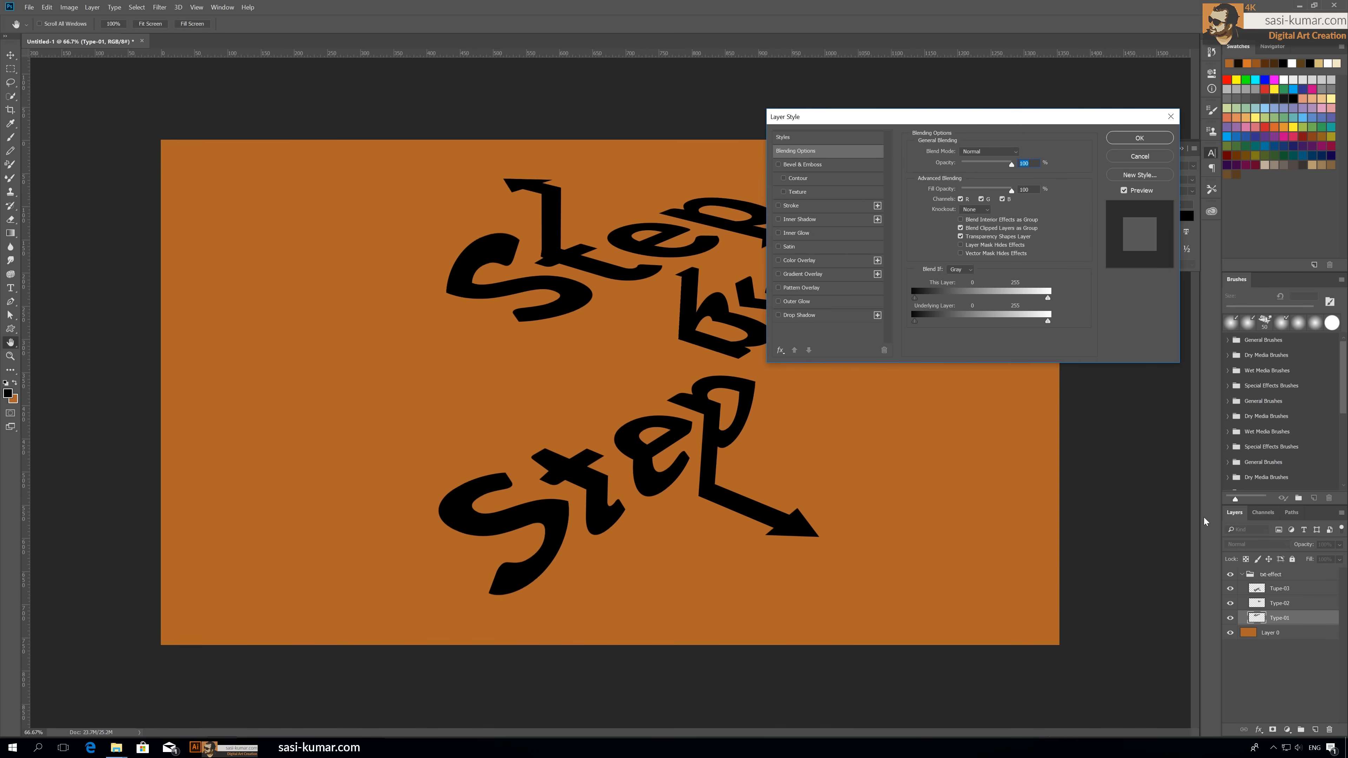
left_click(812, 260)
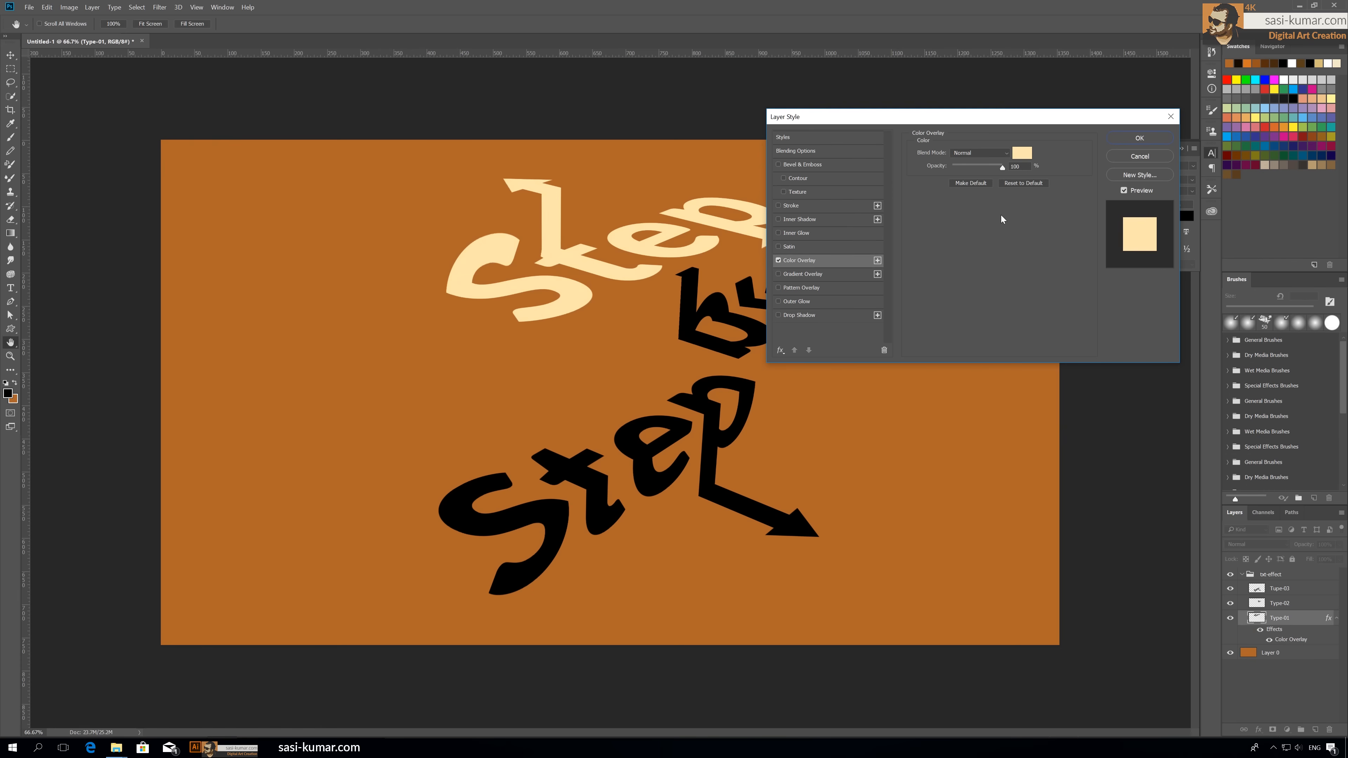
left_click(1021, 153)
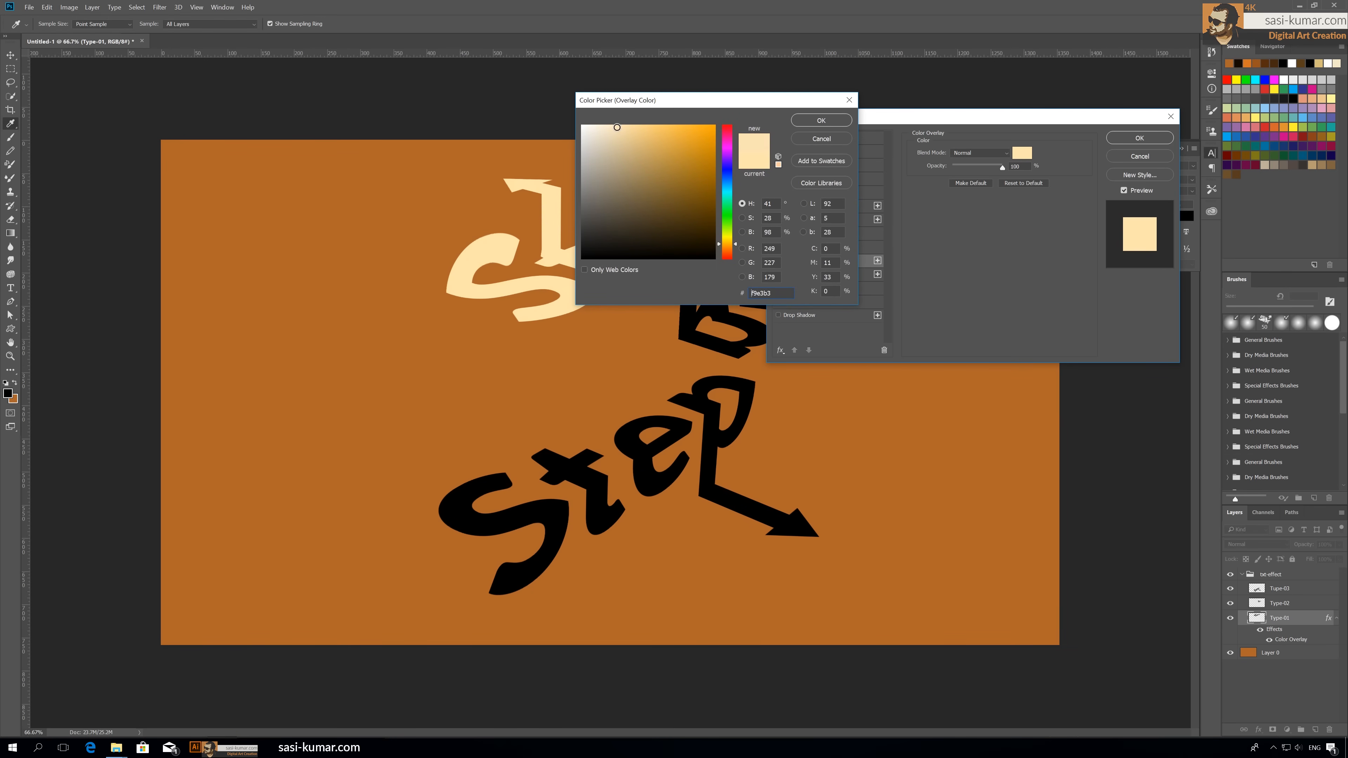
left_click_drag(612, 127, 977, 53)
left_click_drag(908, 86, 910, 88)
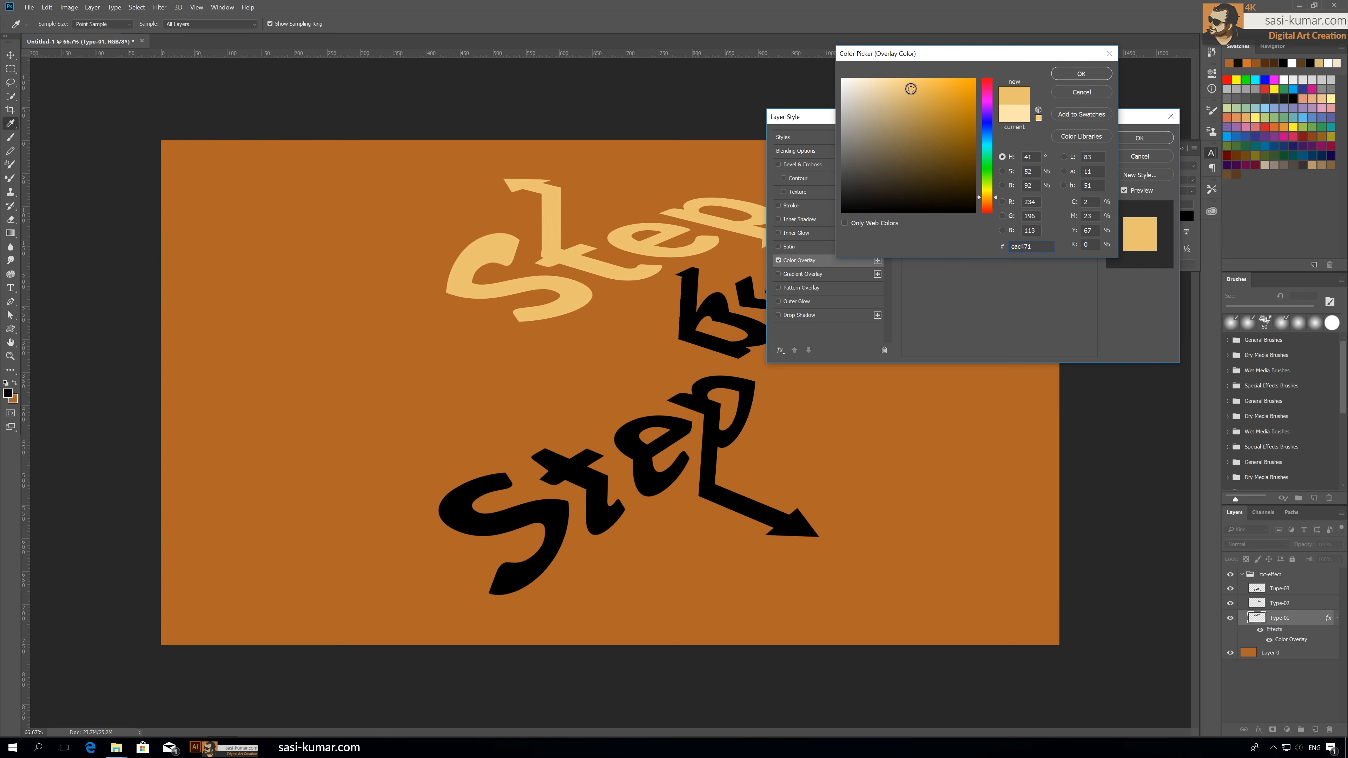
left_click(1082, 73)
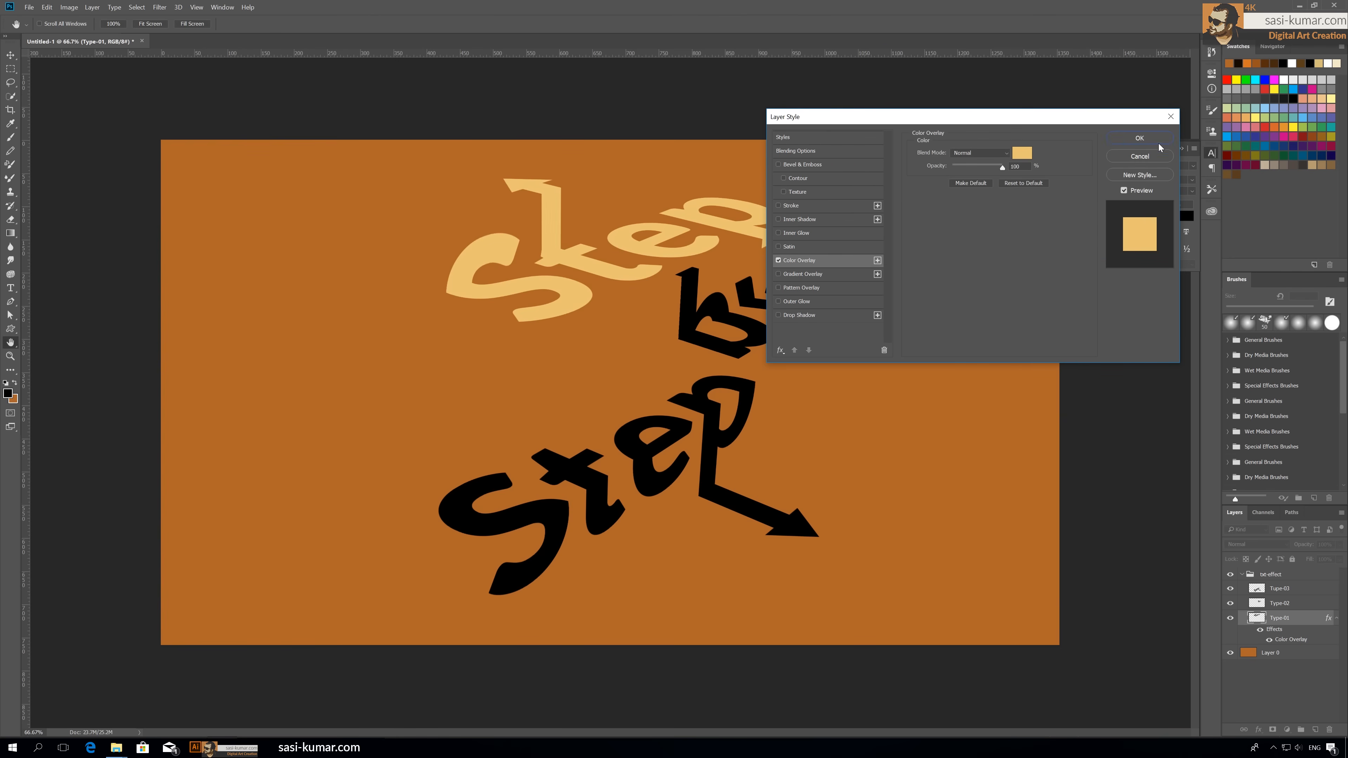
left_click(1149, 138)
Add a Color Overlay in dark brown #321c0e to the Type-02 layer.
left_click(1295, 605)
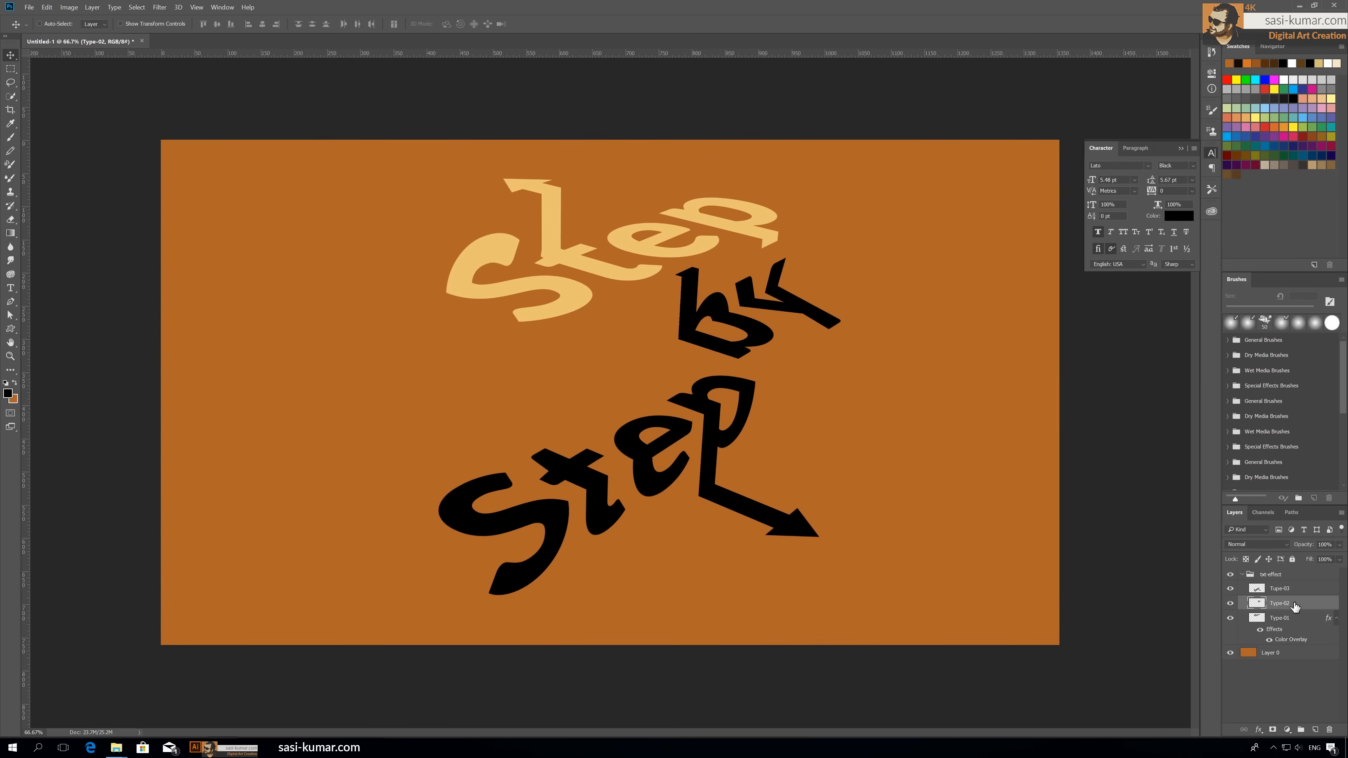
double_click(1318, 607)
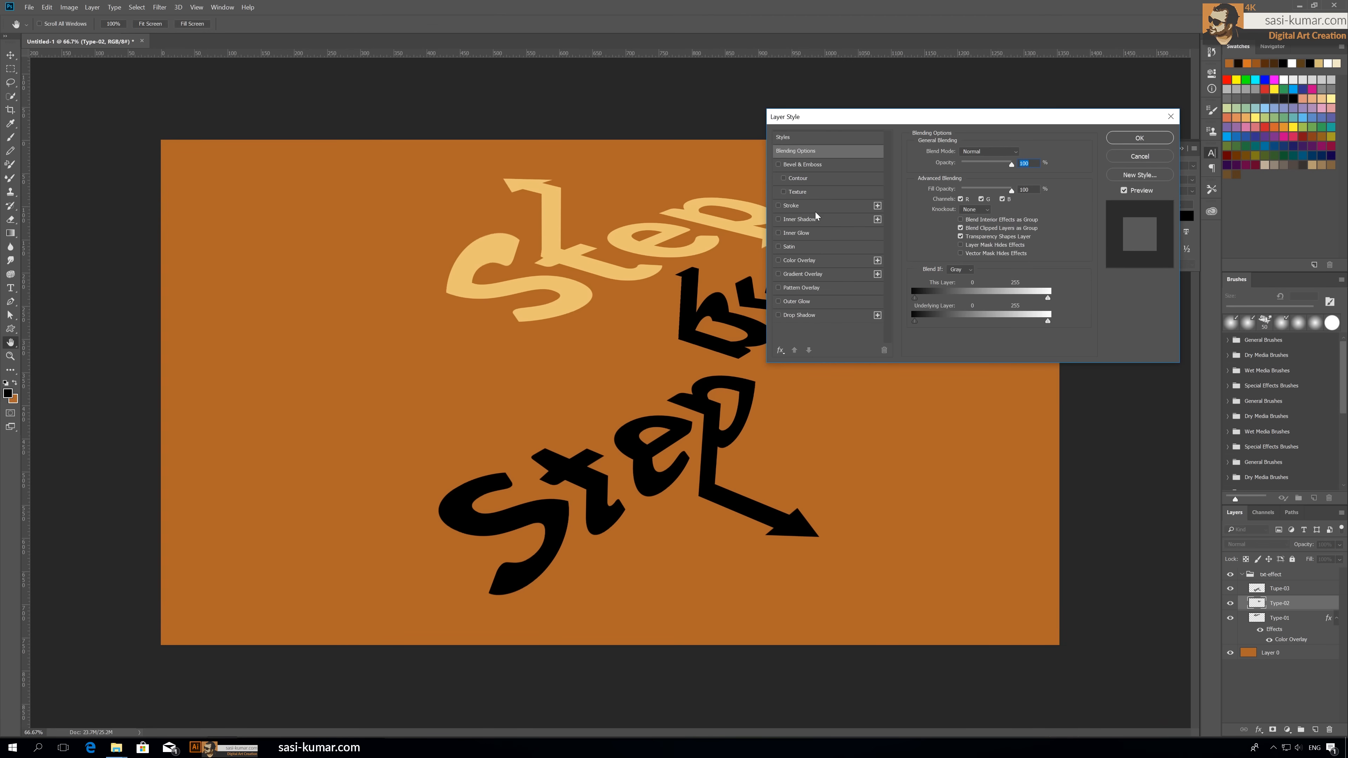
left_click(812, 260)
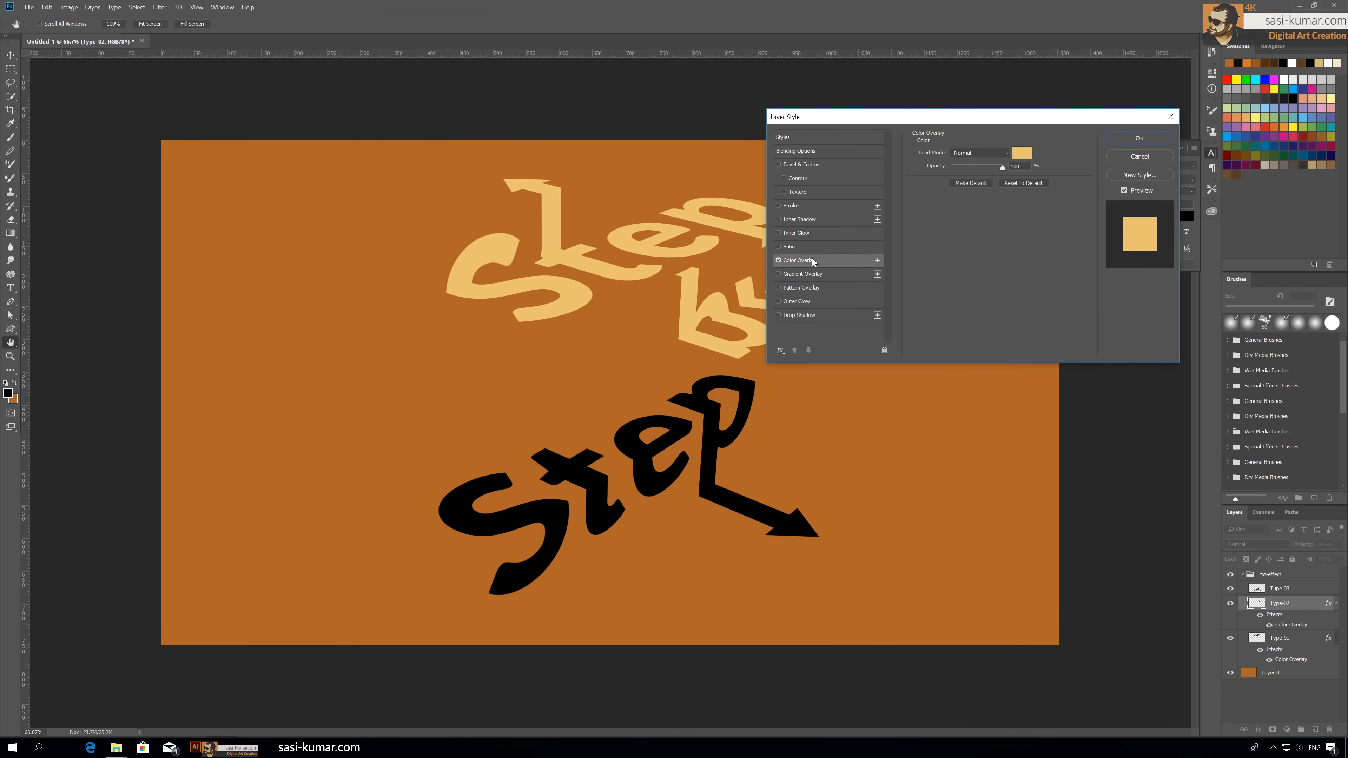
left_click(1022, 153)
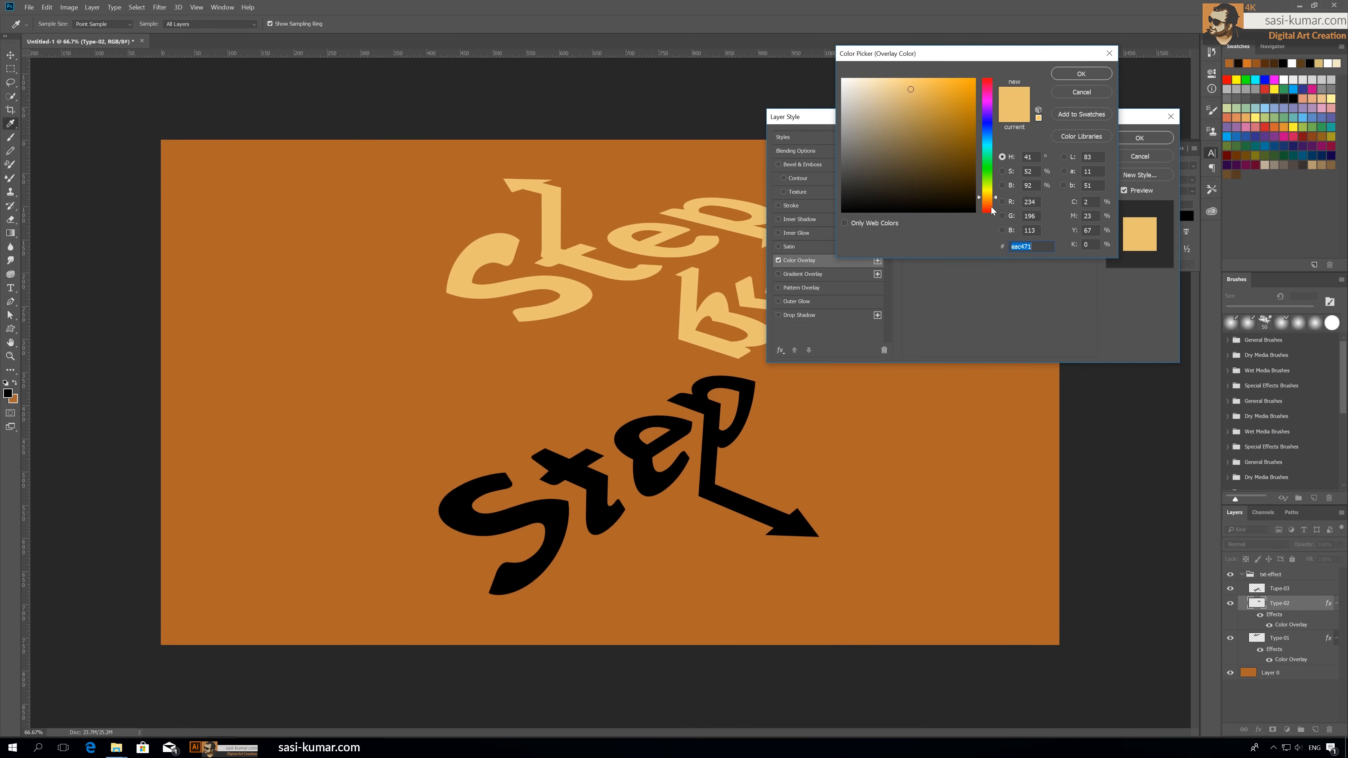
left_click(944, 139)
left_click(933, 191)
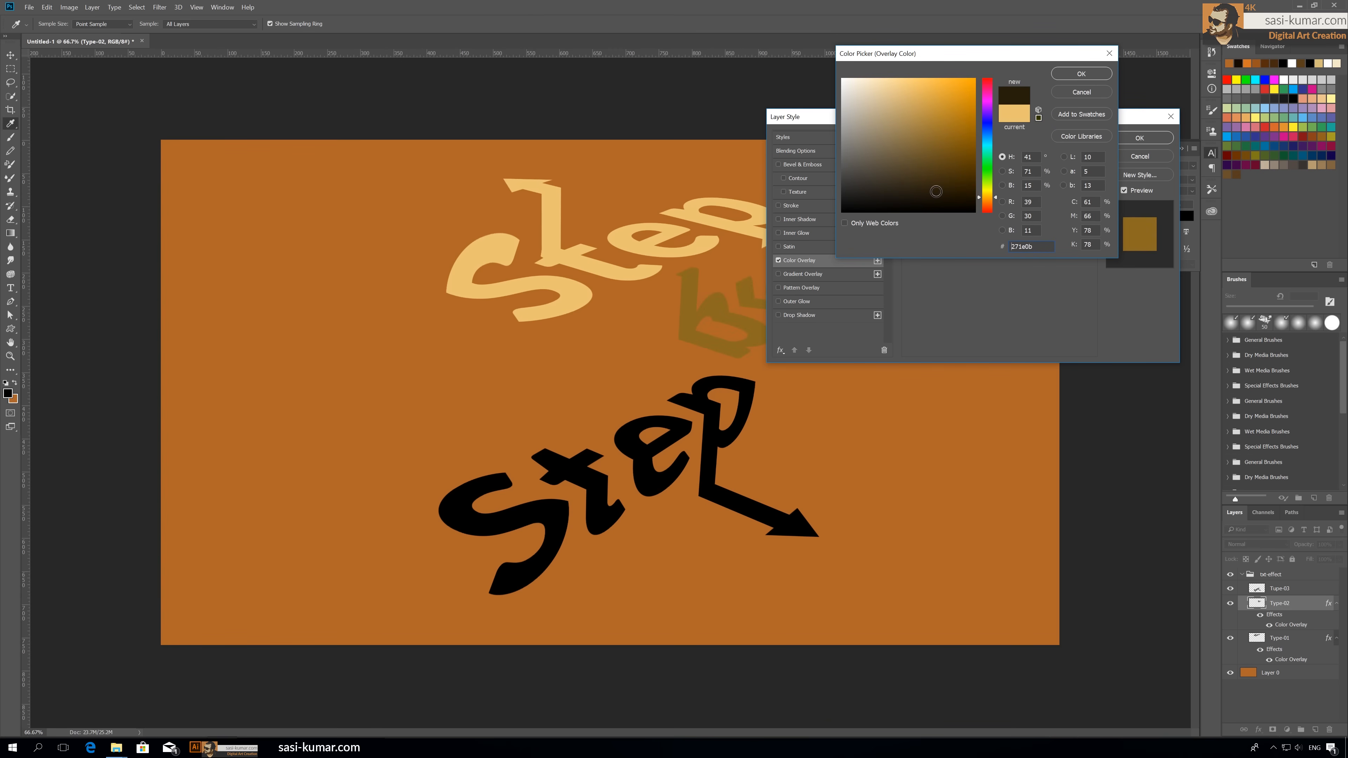
left_click(987, 204)
left_click(937, 185)
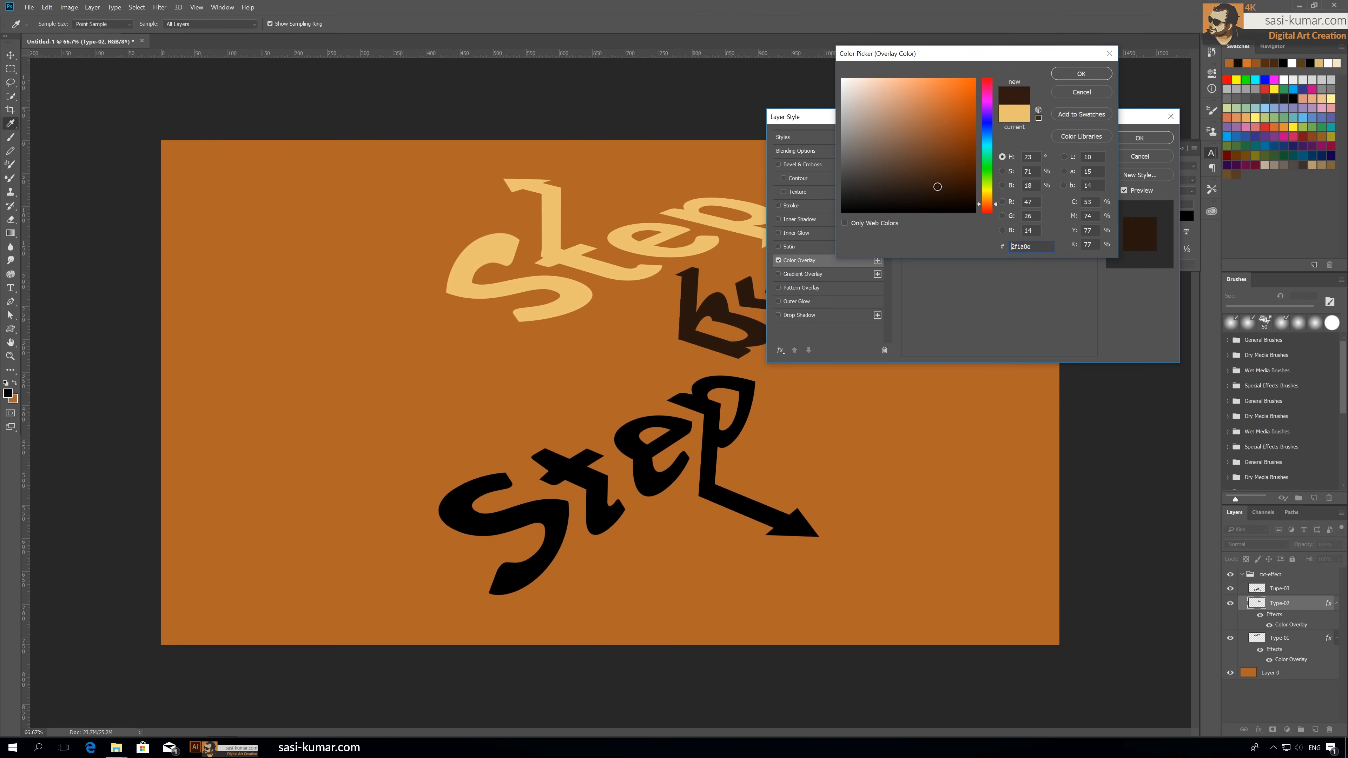
left_click_drag(1001, 55, 1030, 57)
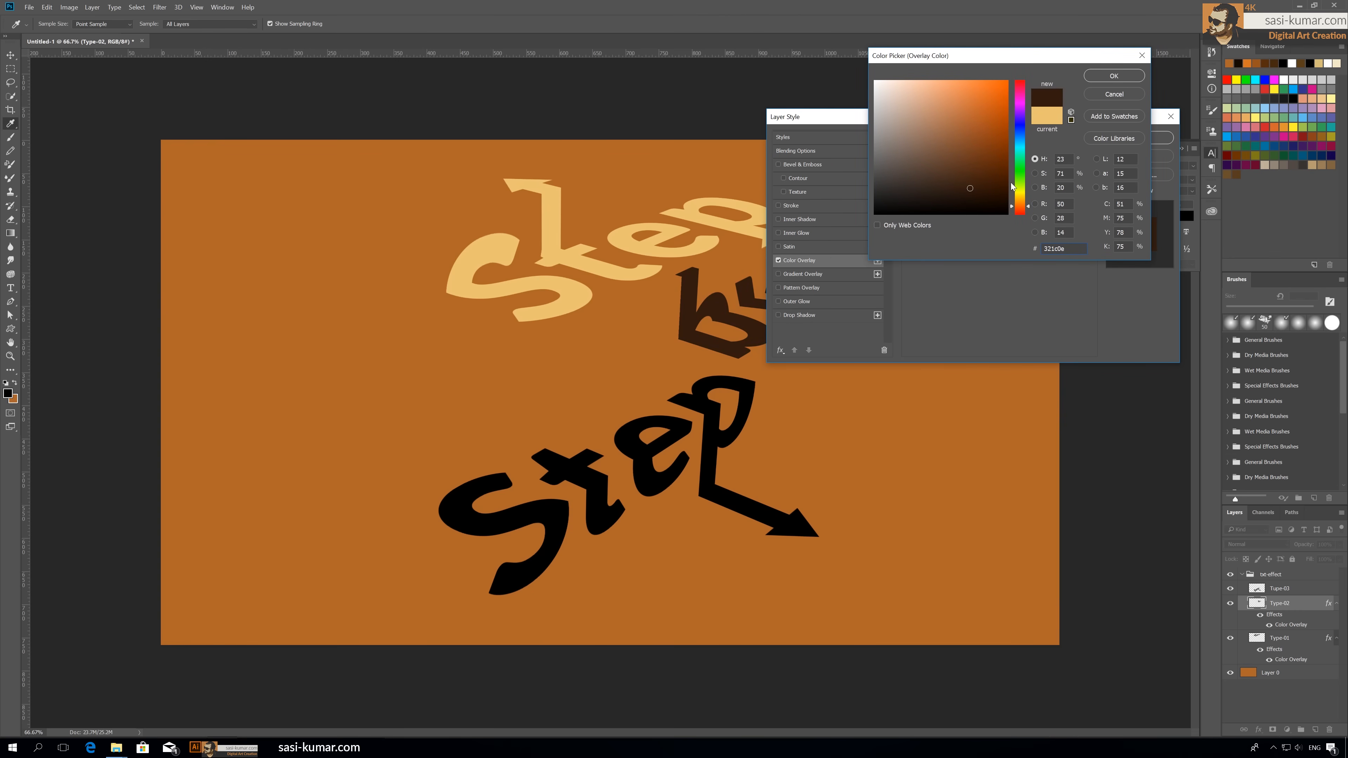
left_click(1109, 78)
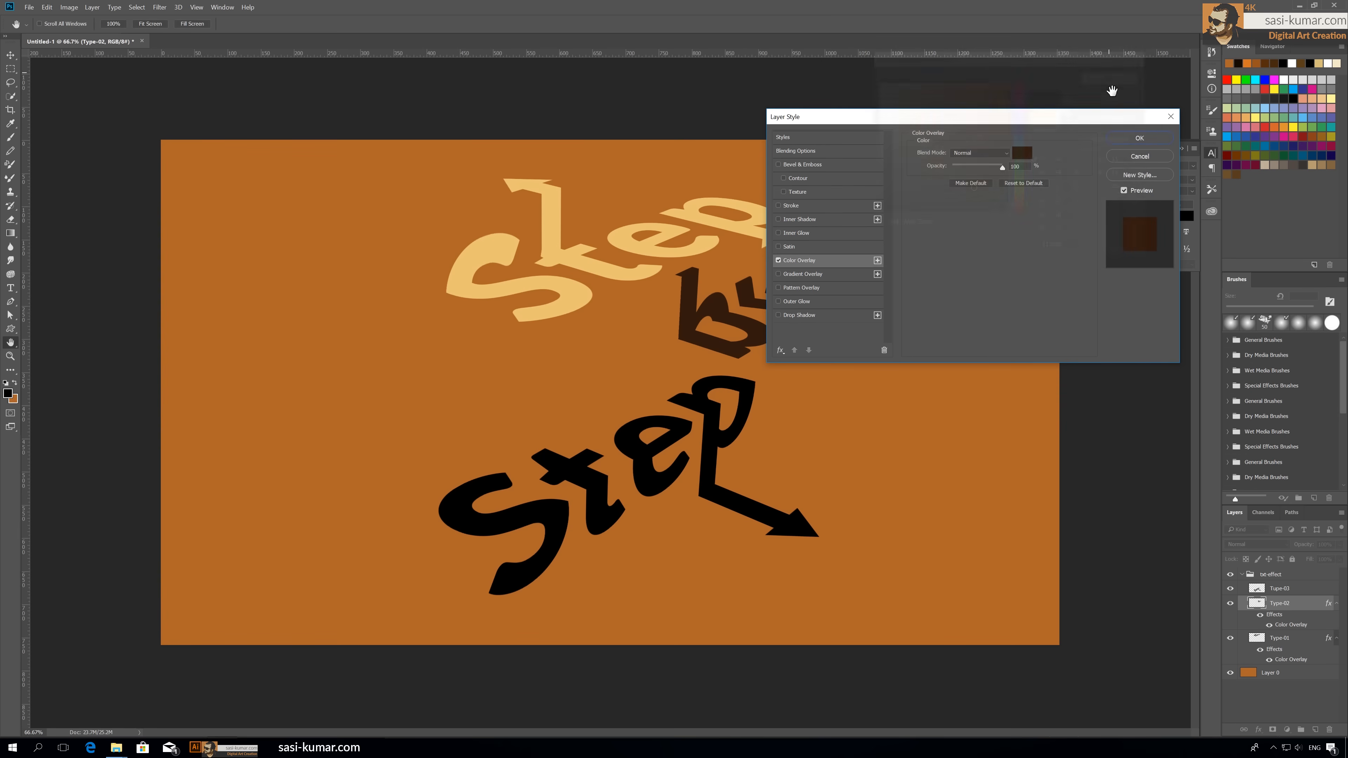
left_click(1130, 137)
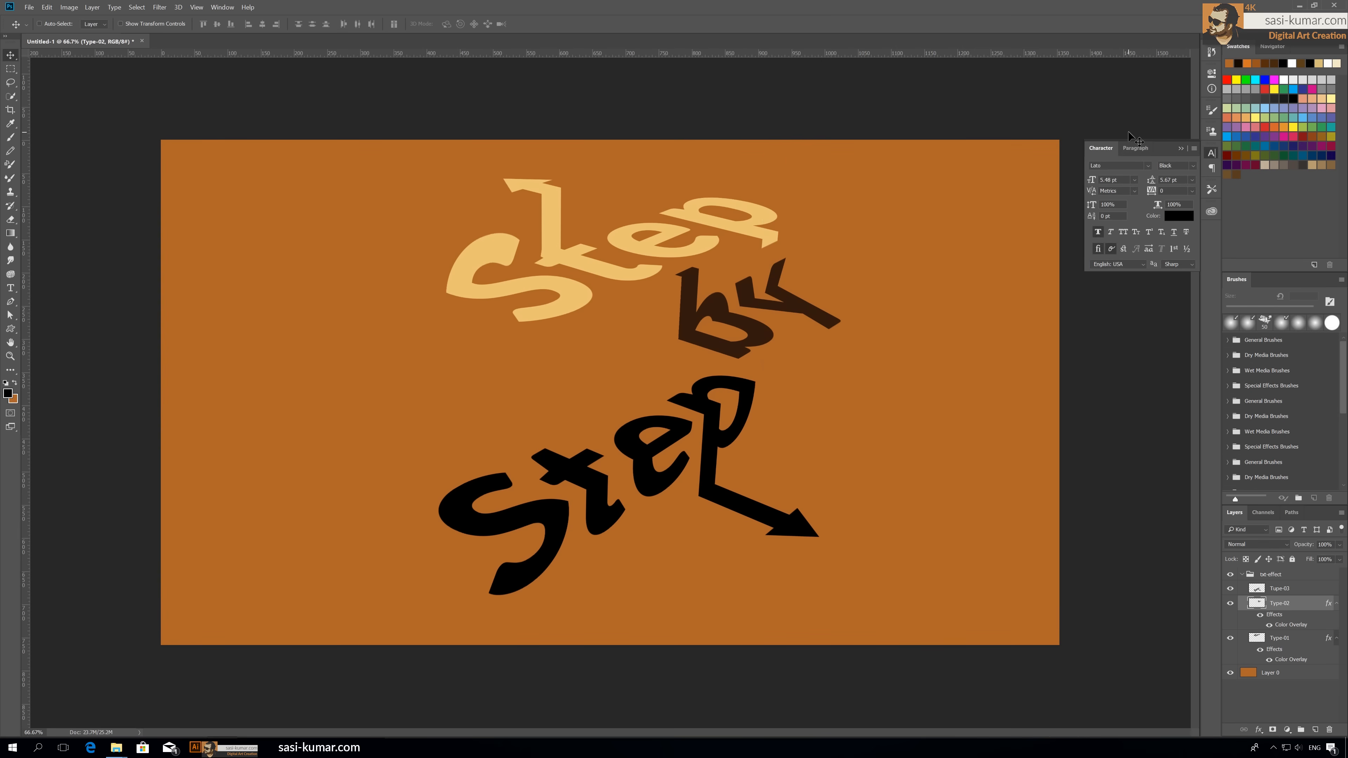
Add a Color Overlay in near-black brown, about #110905, to the Type-03 layer.
left_click(1300, 640)
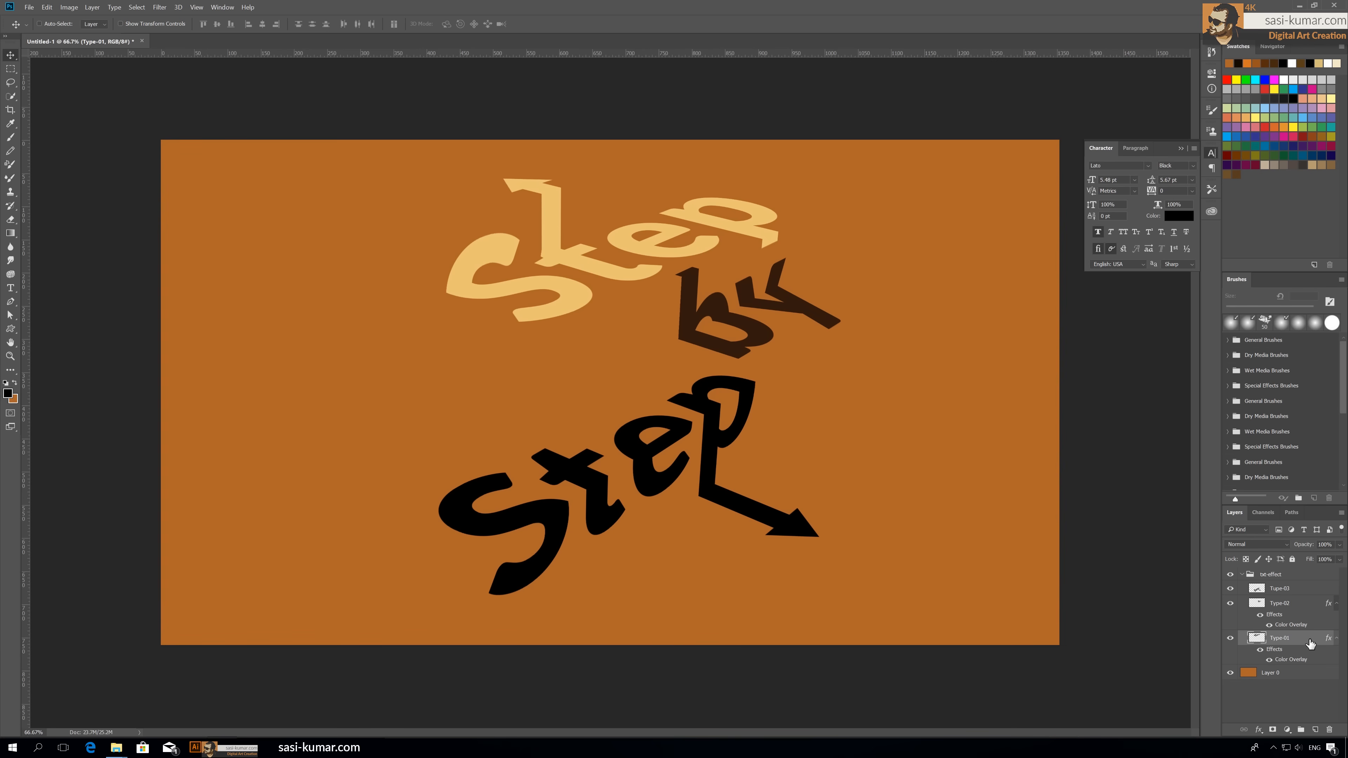
left_click(1305, 590)
key("h")
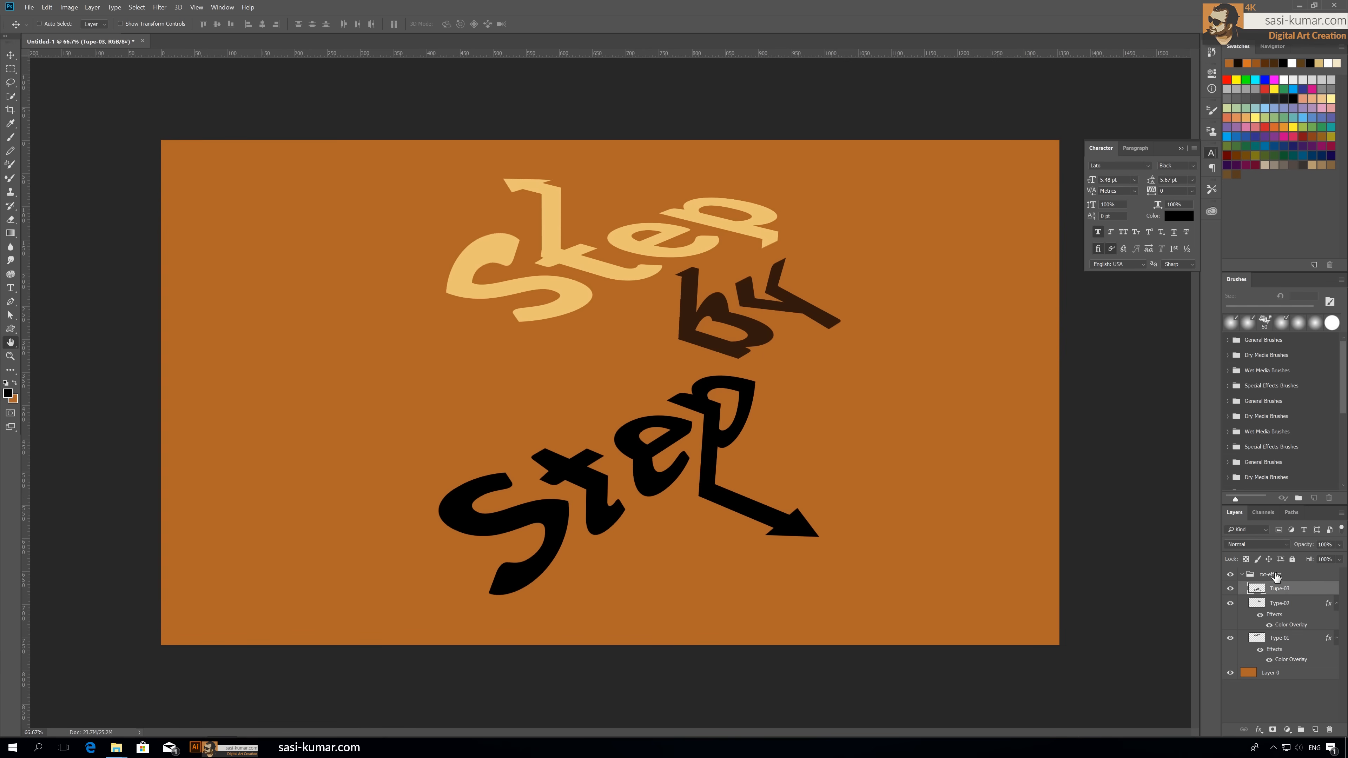
double_click(1304, 587)
left_click(799, 260)
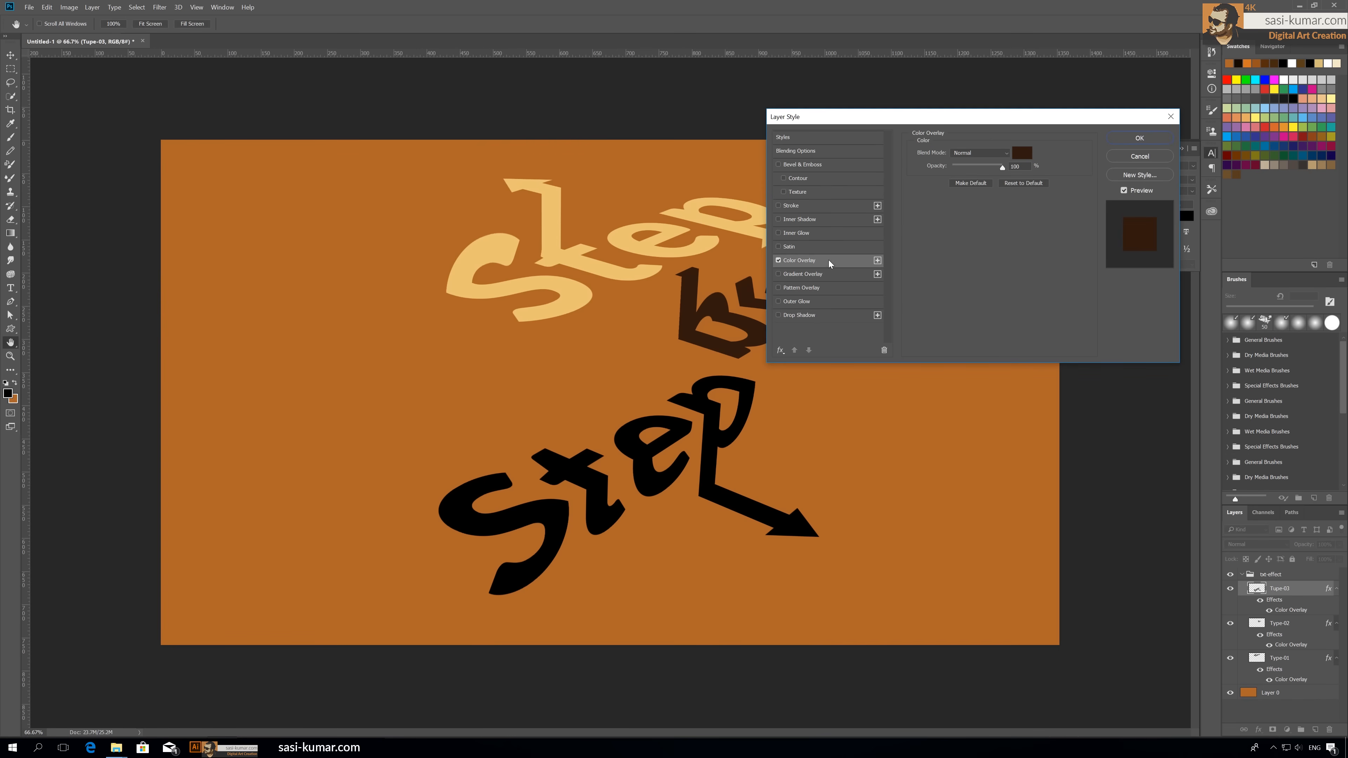
left_click(1022, 154)
left_click(975, 200)
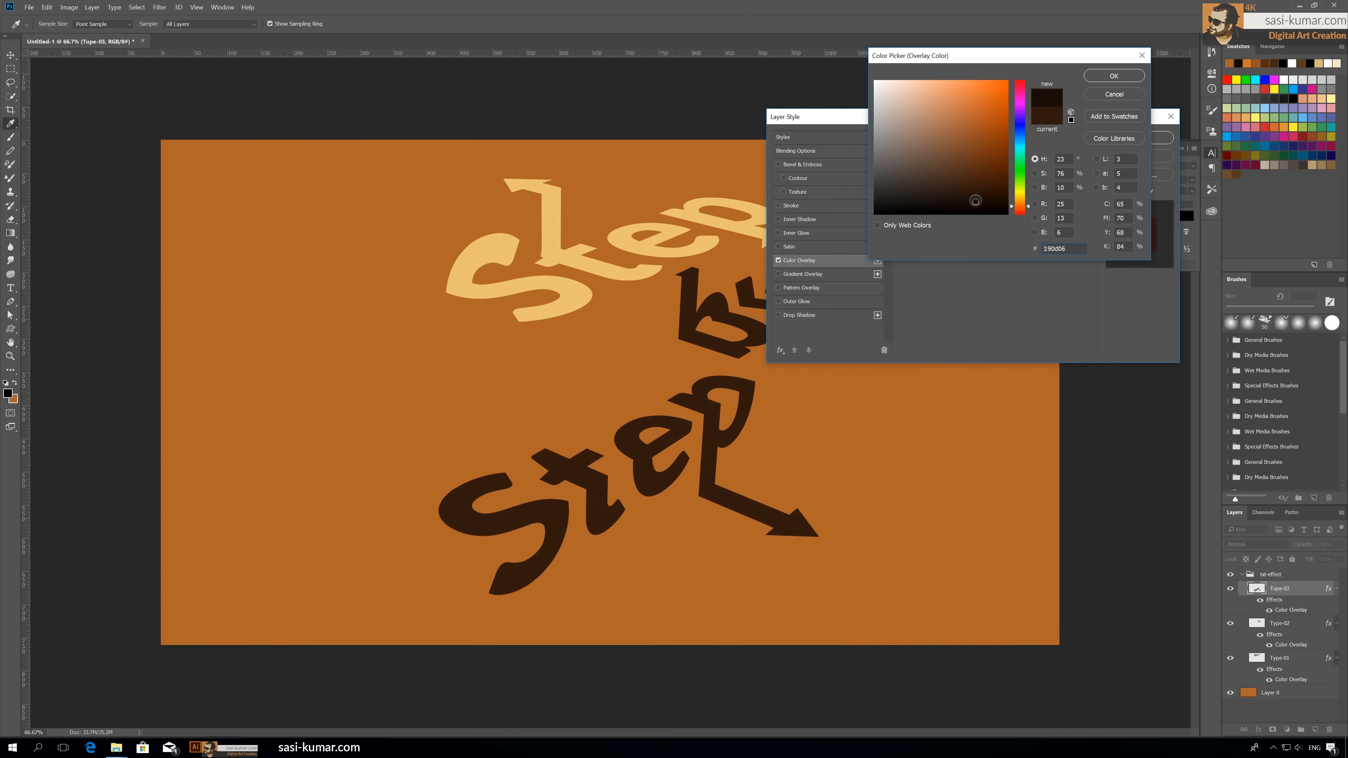
left_click_drag(976, 200, 969, 204)
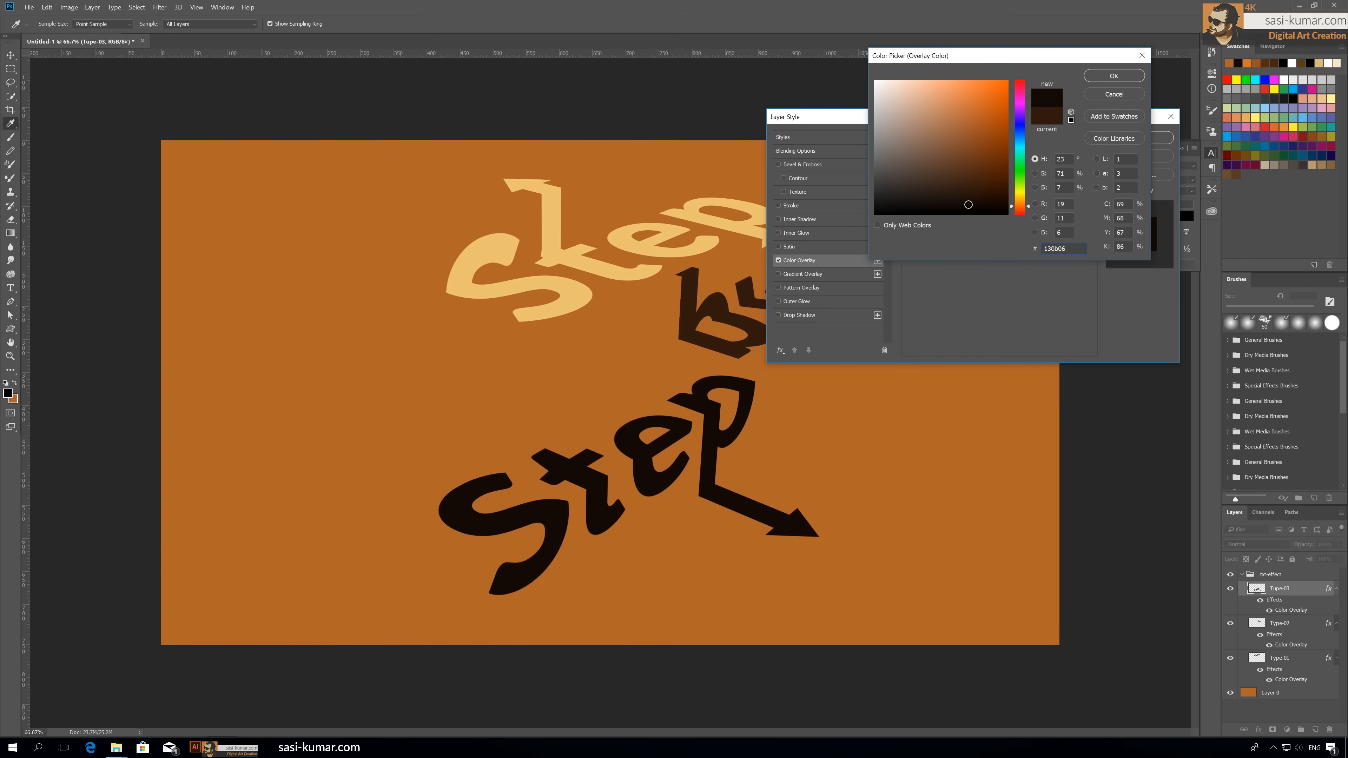
left_click(969, 205)
left_click_drag(1039, 58, 1026, 75)
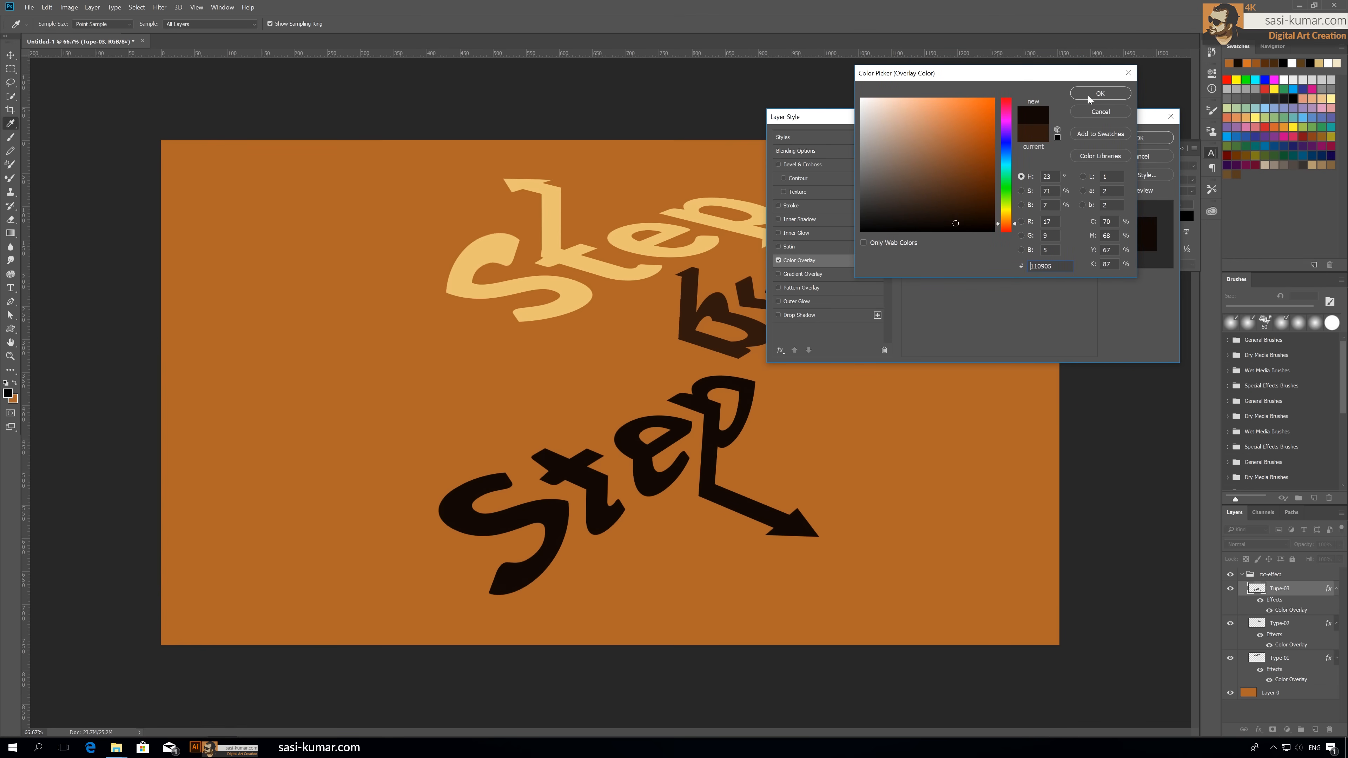
left_click(951, 223)
left_click(1100, 94)
left_click(1131, 139)
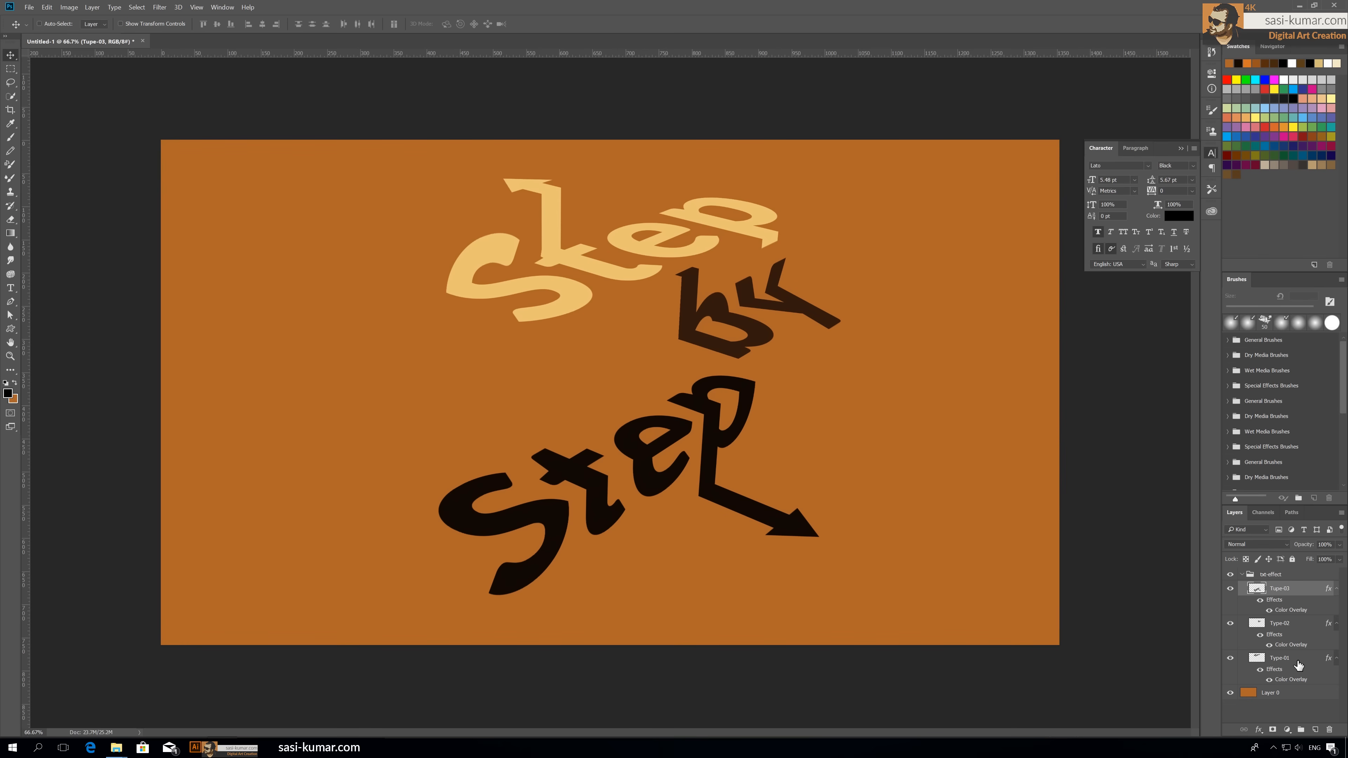
Duplicate the txt-effect group and merge the duplicate into a single layer.
left_click(1273, 575)
key("ctrl+j")
right_click(1277, 577)
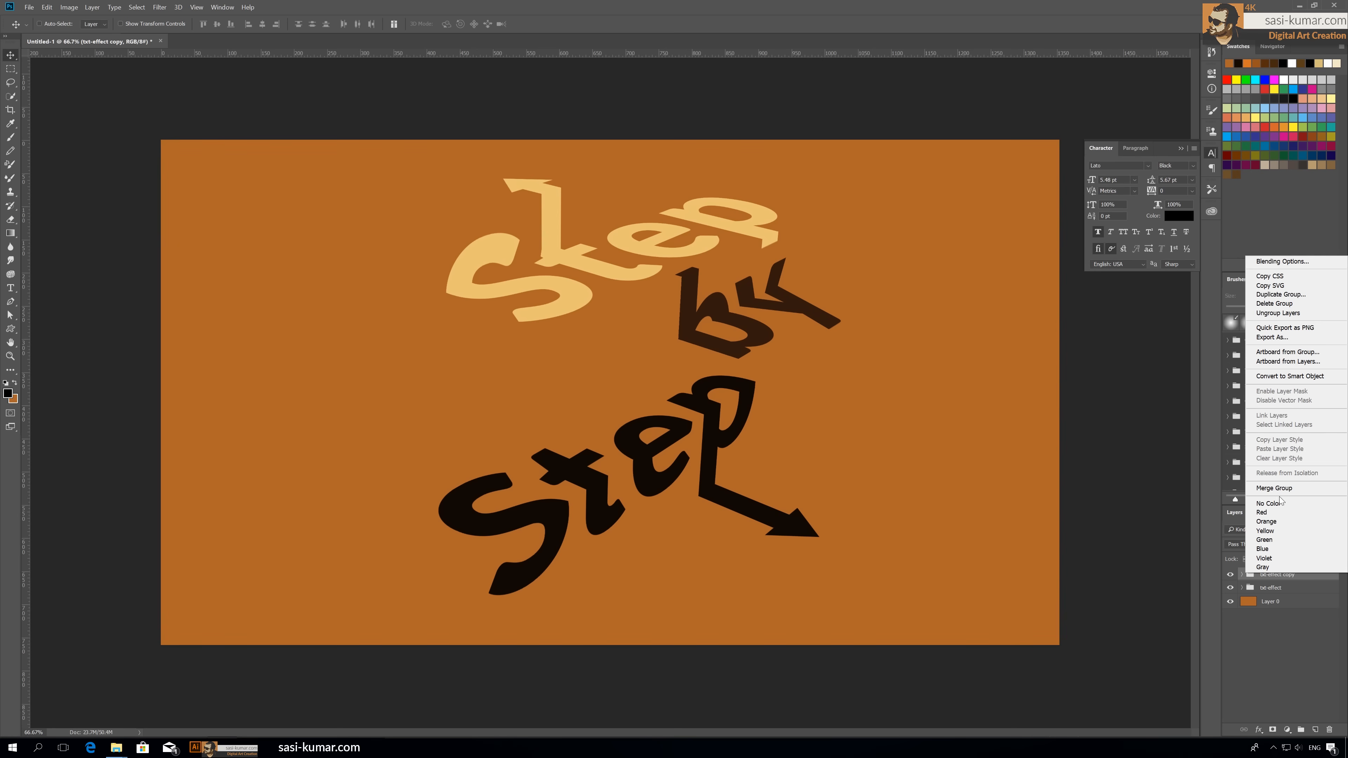
left_click(1273, 489)
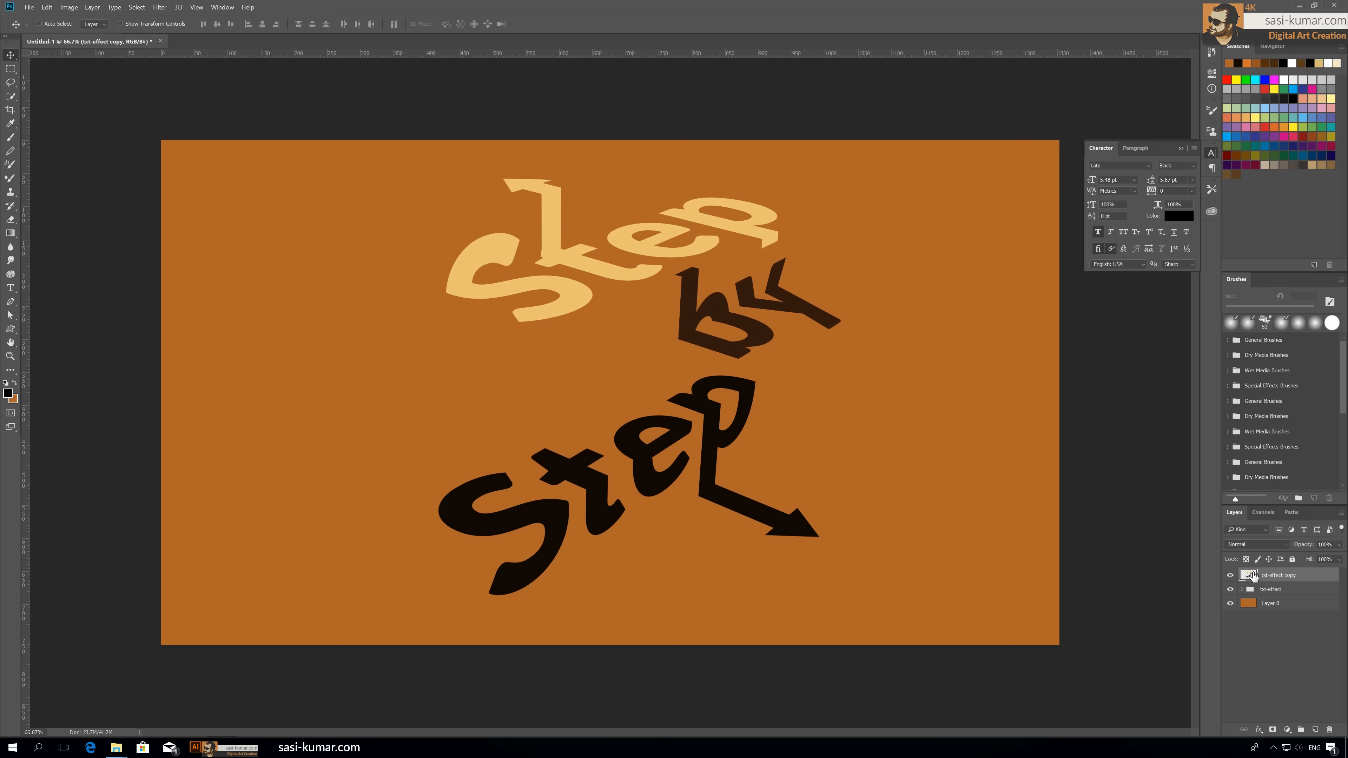
Brighten the txt-effect copy layer with Curves, raising an RGB curve point to input 184, output 209.
left_click(1231, 576)
key("ctrl+m")
left_click_drag(867, 166, 864, 159)
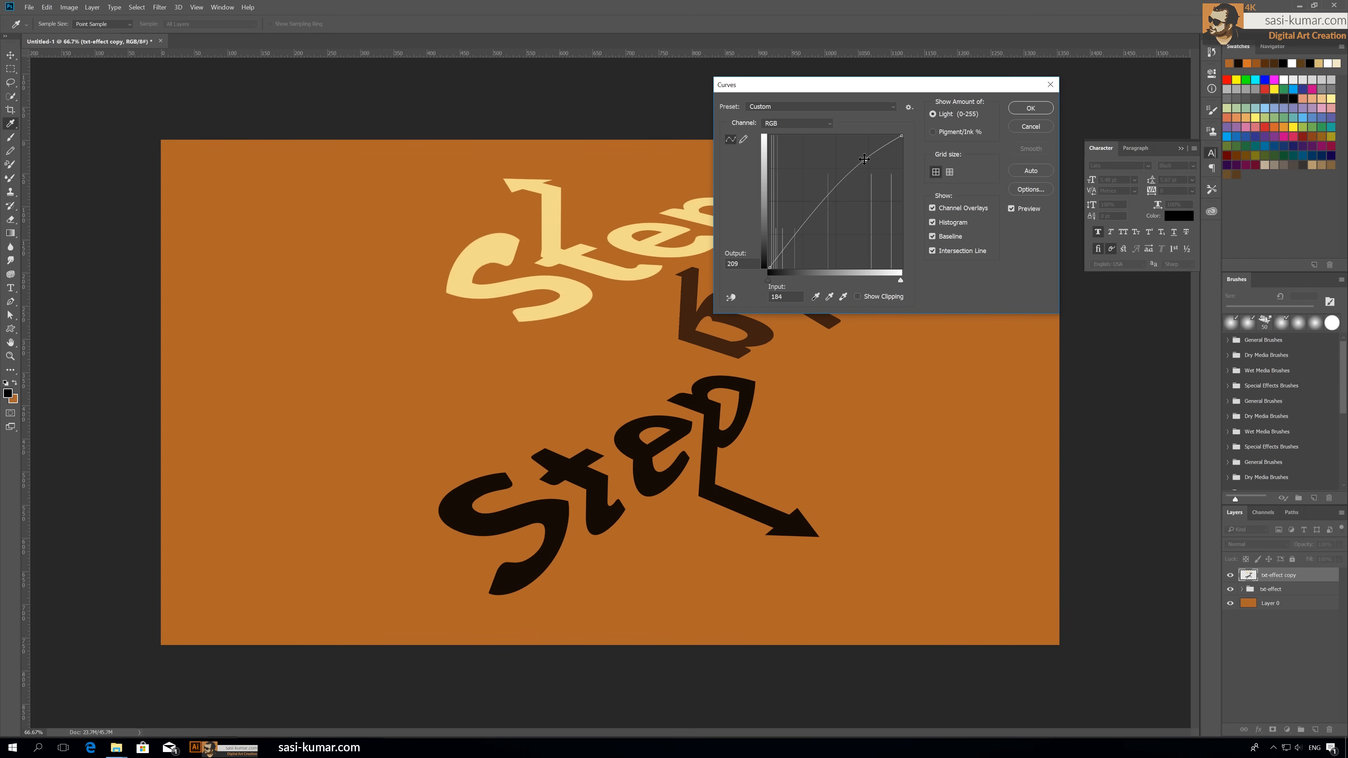
left_click(1050, 109)
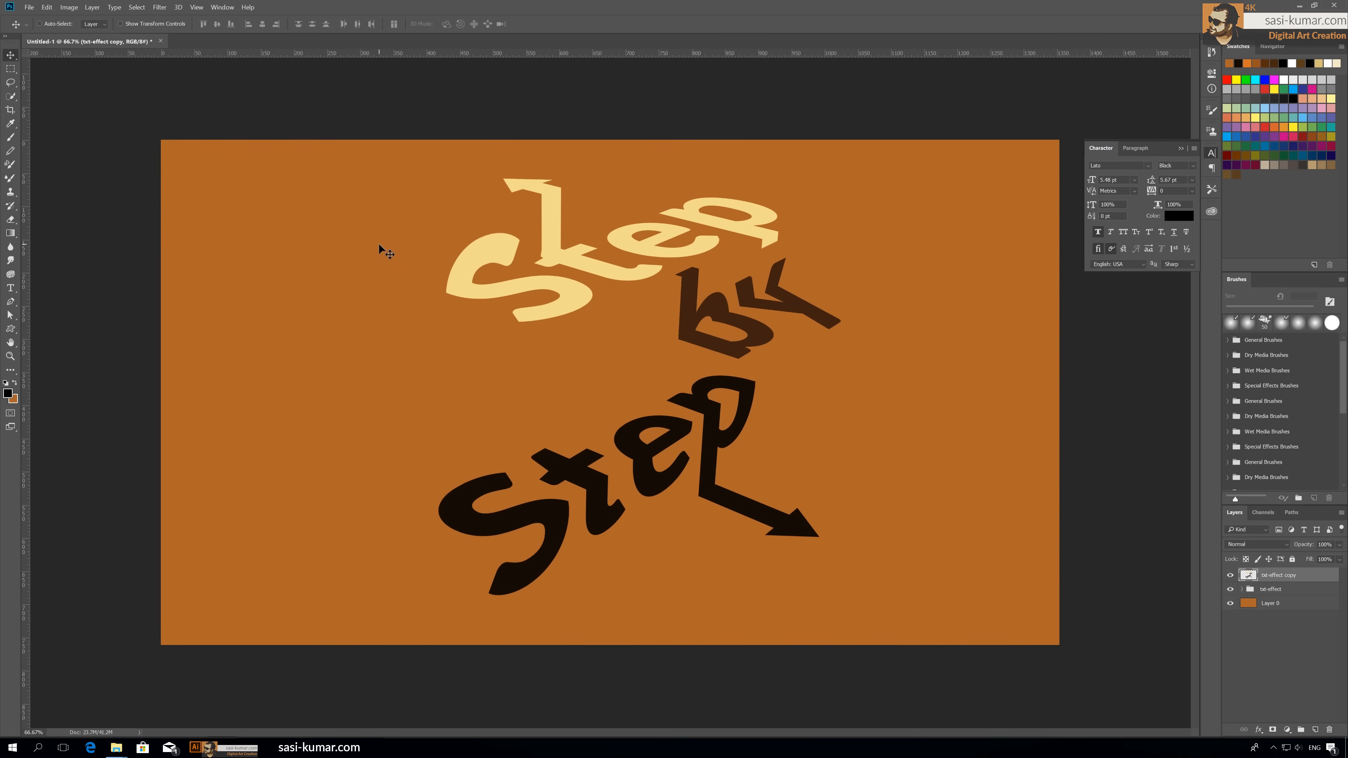
Select the floor-facing part of the upper "Step" with the Polygonal Lasso and turn it into a layer mask on txt-effect copy.
left_click(10, 82)
left_click(58, 92)
left_click(787, 226)
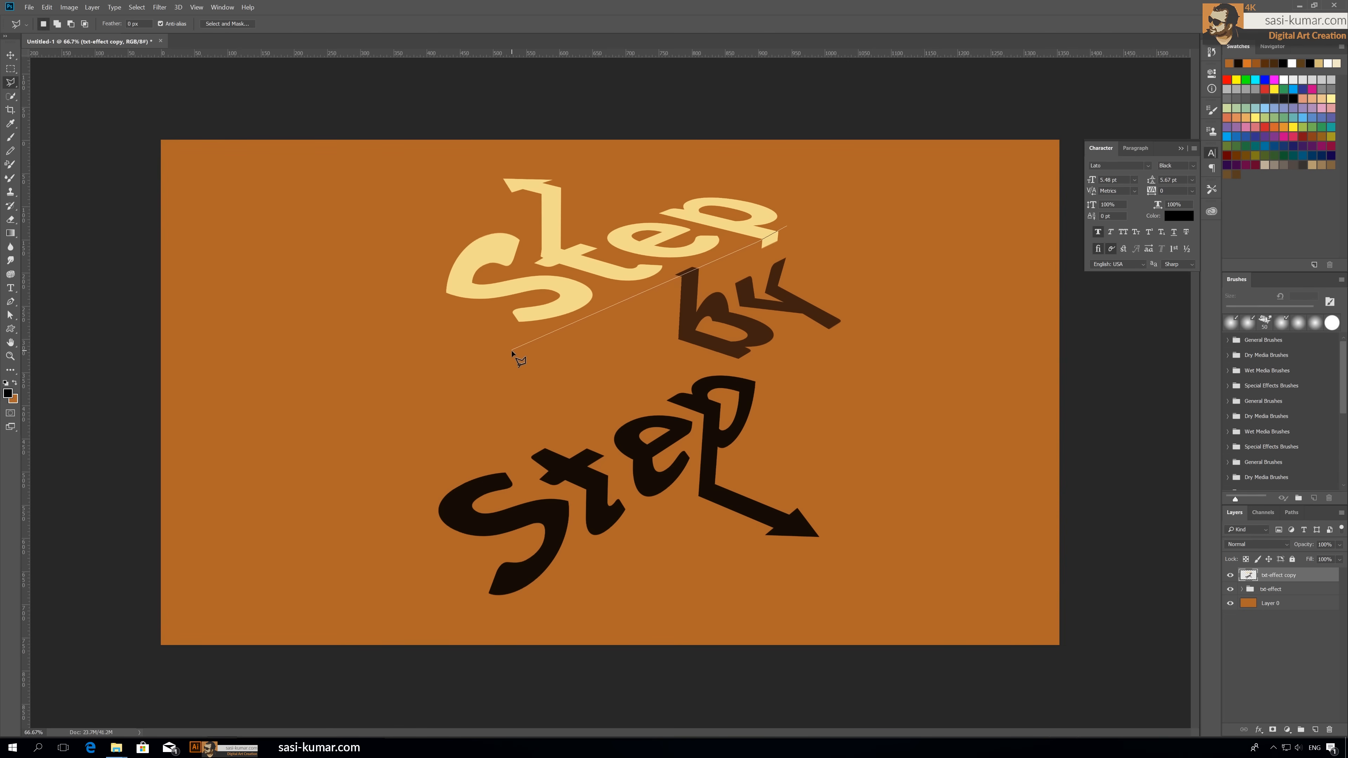
left_click(479, 372)
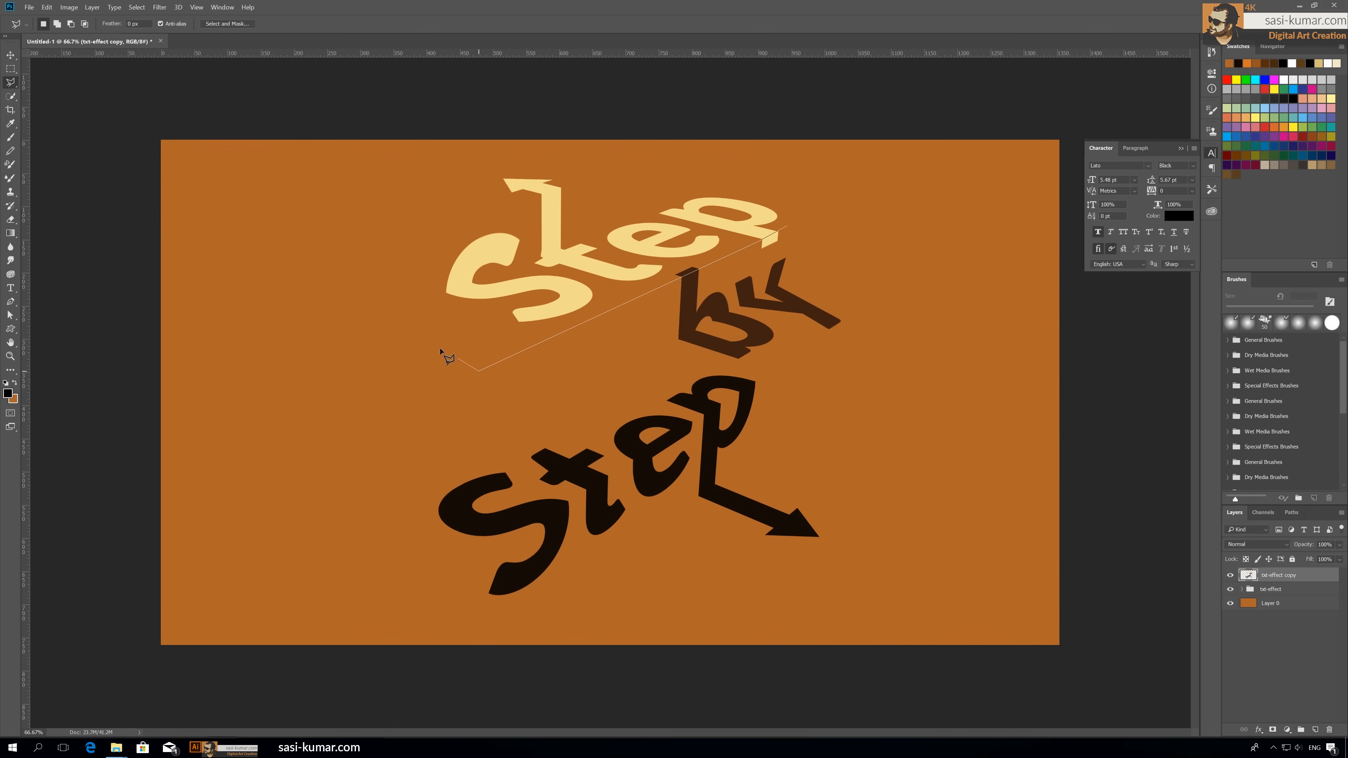
left_click(412, 307)
left_click(742, 182)
double_click(846, 204)
left_click(1272, 730)
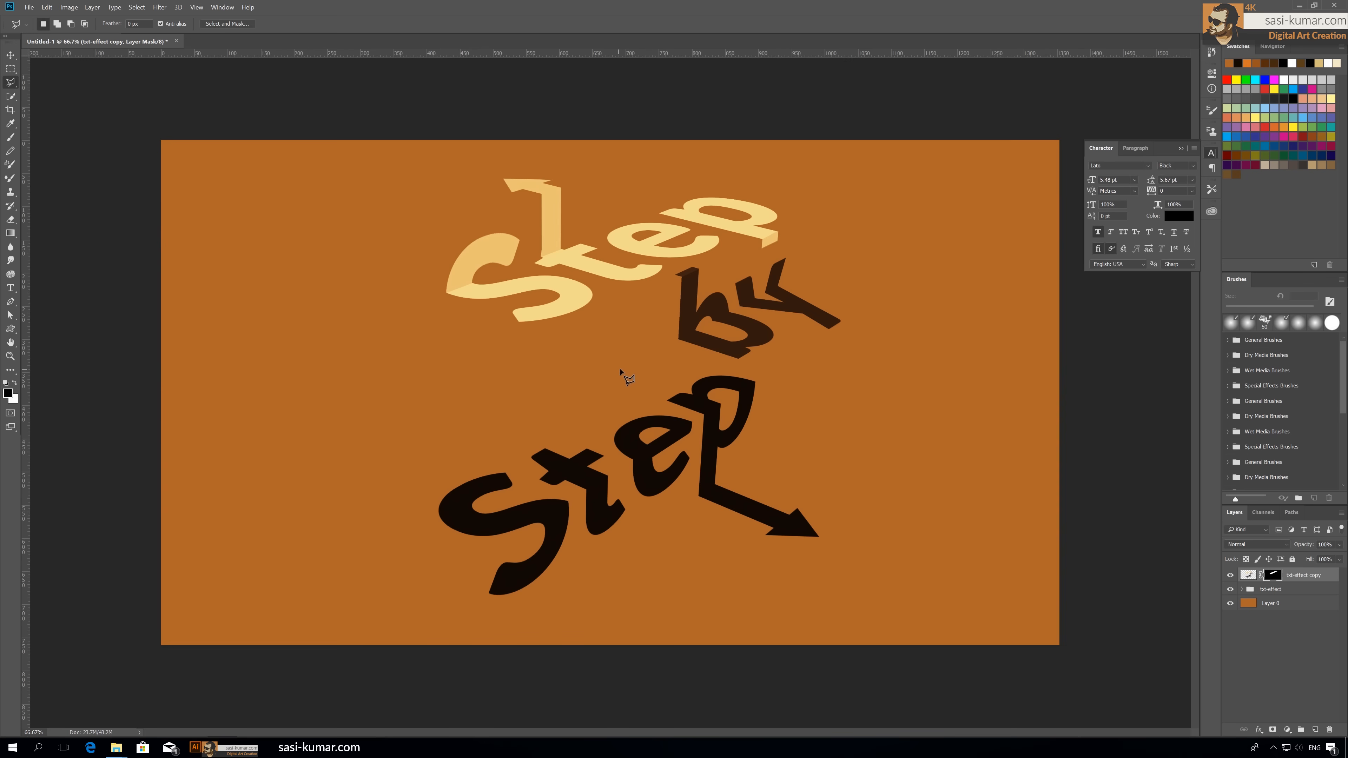
Select the band covering the lower half of "by" and upper half of the bottom "Step", fill it white on the mask and deselect.
left_click(417, 593)
left_click(877, 305)
left_click(779, 286)
left_click(349, 531)
double_click(375, 566)
left_click(1274, 729)
key("ctrl+z")
left_click(14, 399)
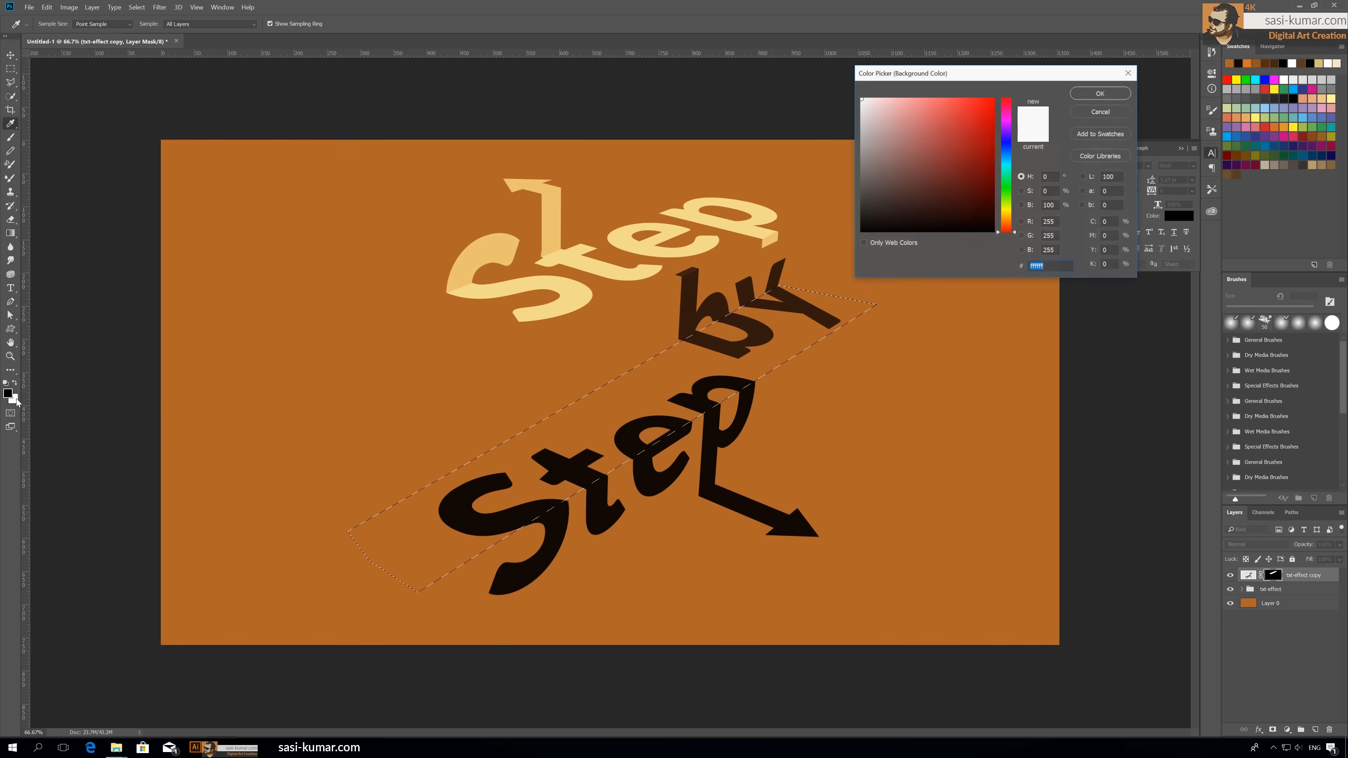
left_click(1099, 112)
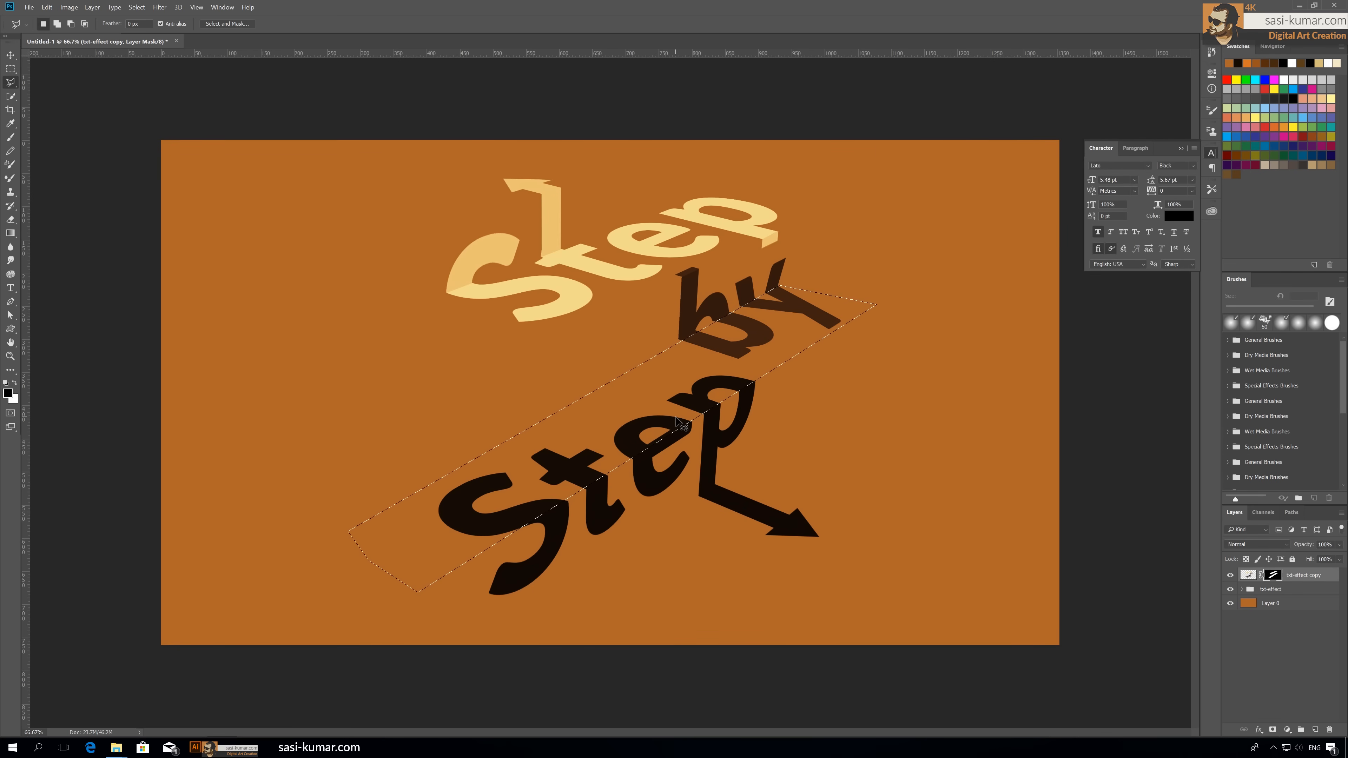
key("ctrl+d")
Brighten the masked txt-effect copy artwork again with Curves, setting the RGB point to input 183, output 210.
left_click(1247, 575)
key("ctrl+m")
left_click_drag(864, 169, 865, 160)
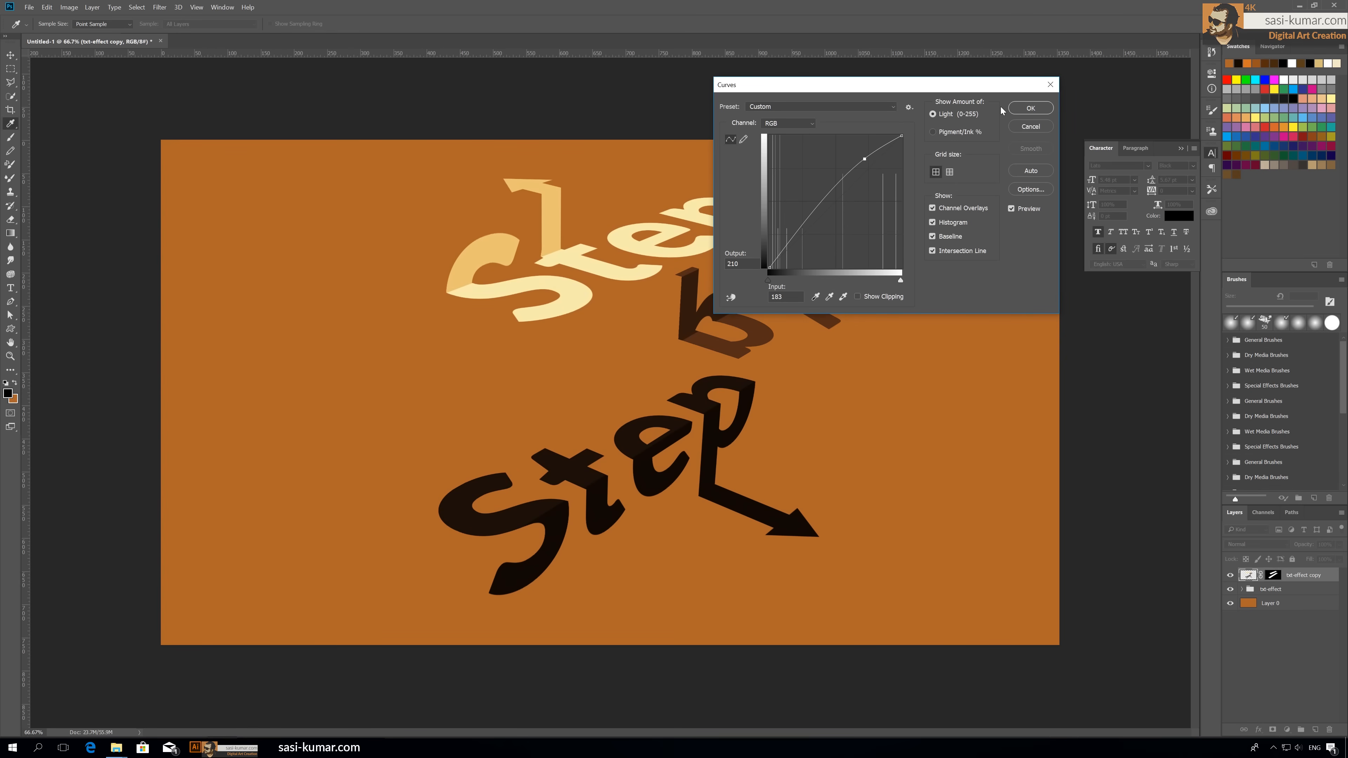
left_click(1049, 110)
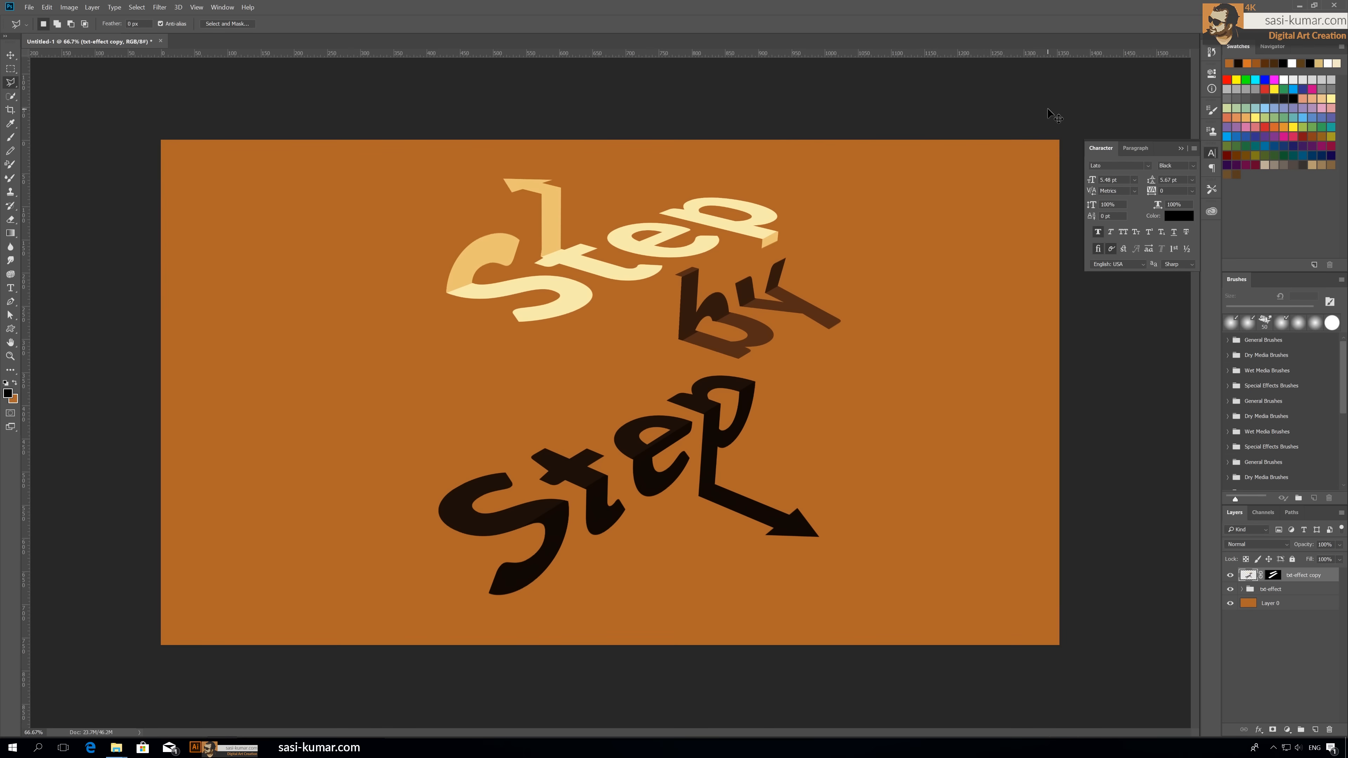
Select the arrowhead above the upper "Step" with the Polygonal Lasso and fill that area white on the txt-effect copy mask.
key("ctrl+minus")
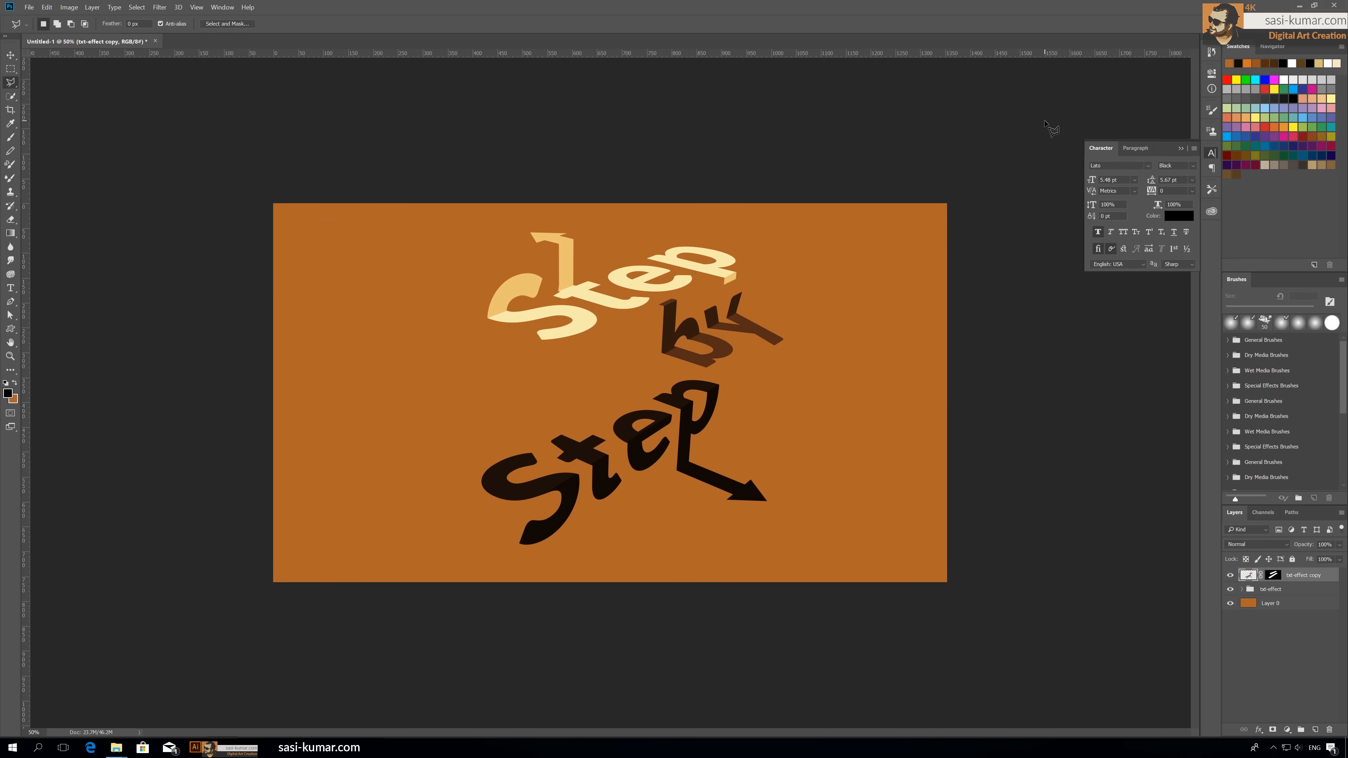
key("ctrl+1")
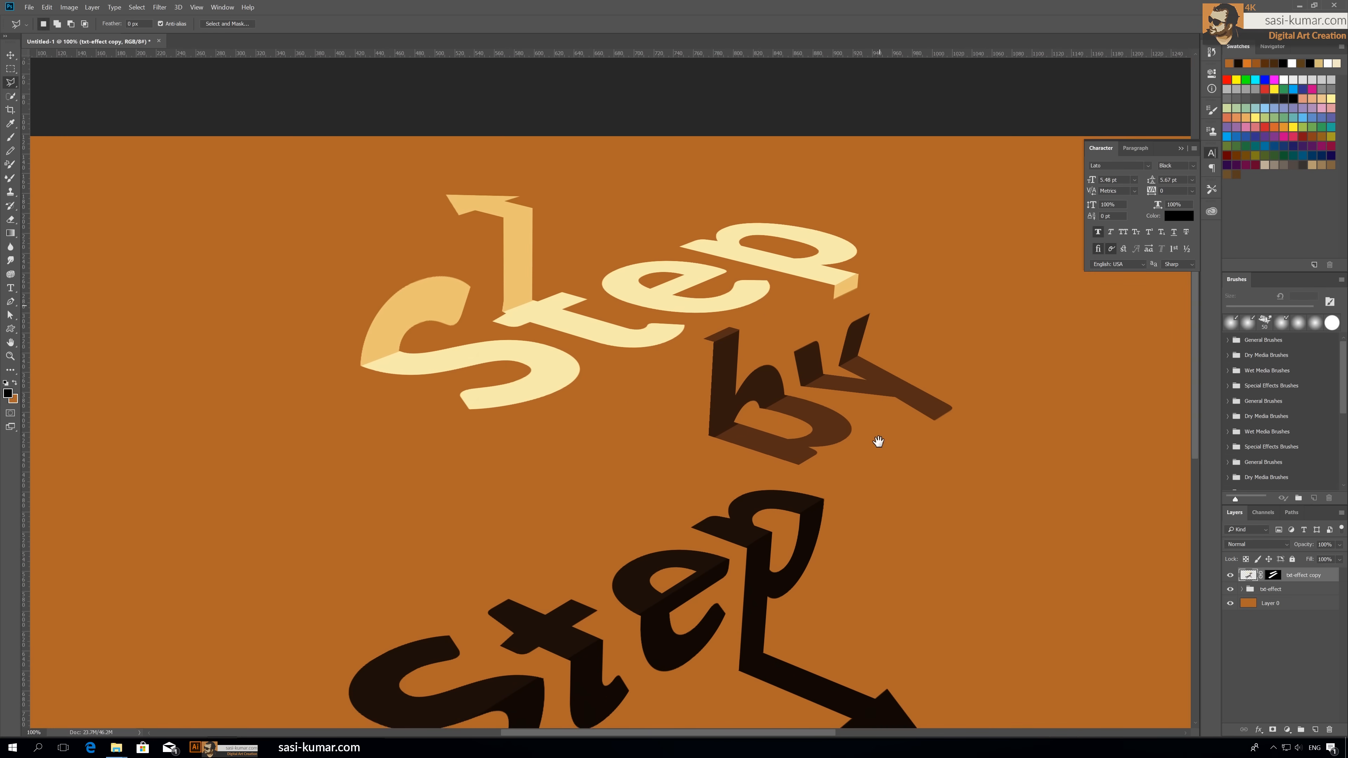
left_click(541, 220)
left_click(484, 241)
left_click(322, 214)
left_click(411, 179)
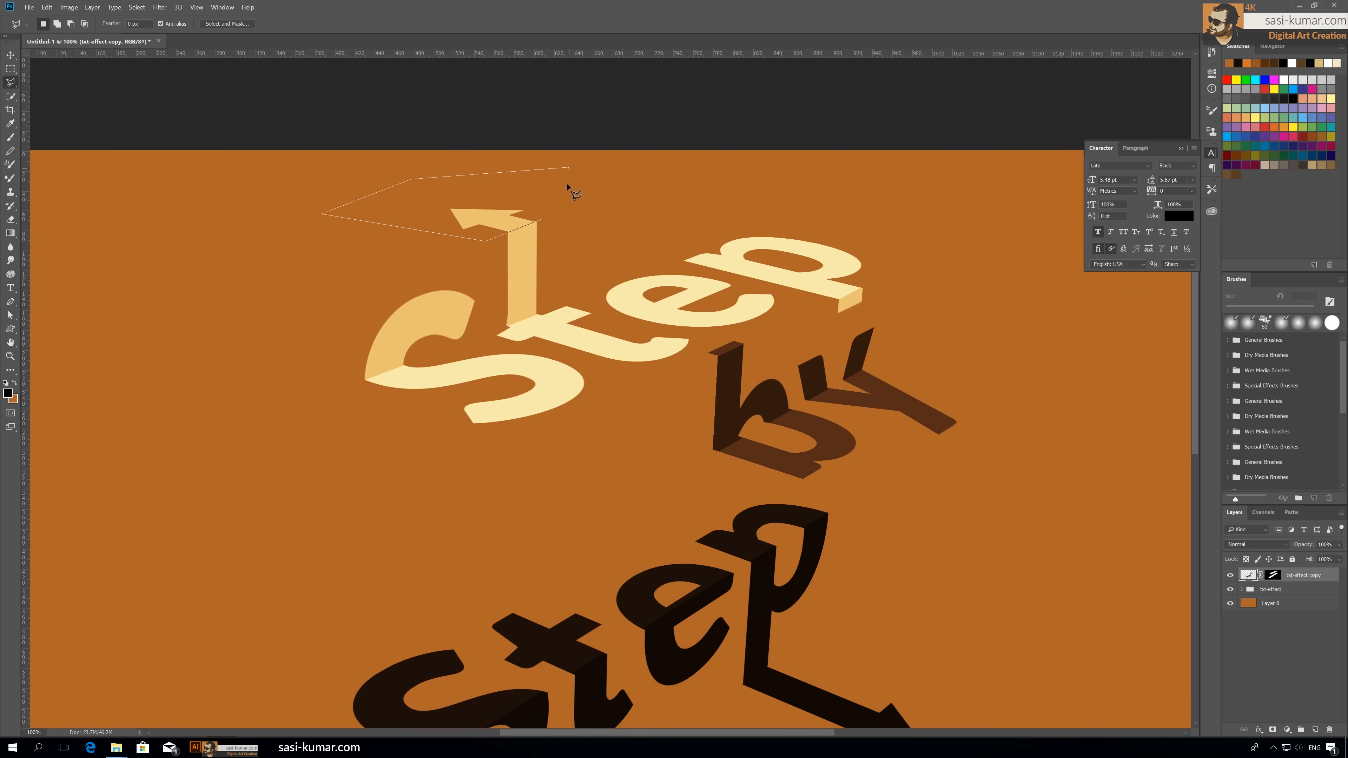
double_click(567, 185)
left_click(1272, 574)
key("ctrl+BackSpace")
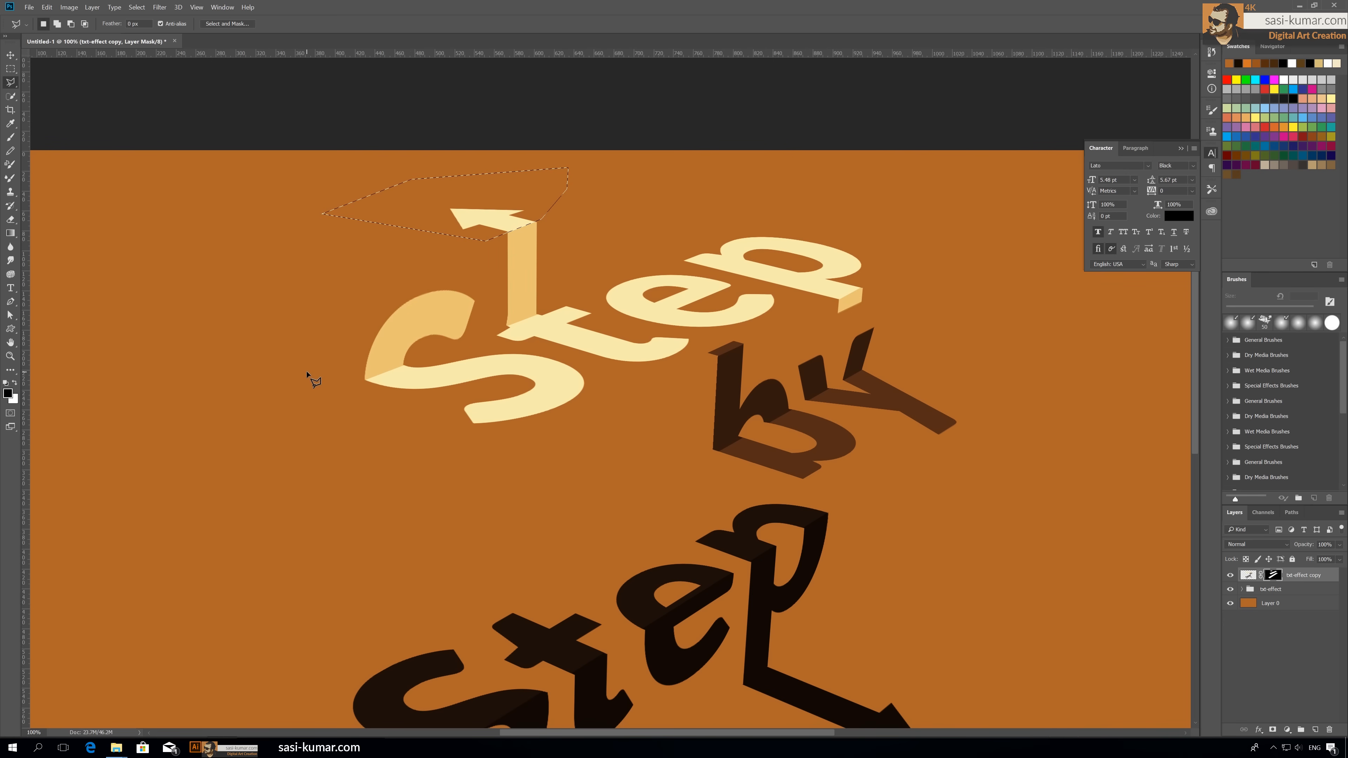
key("ctrl+minus")
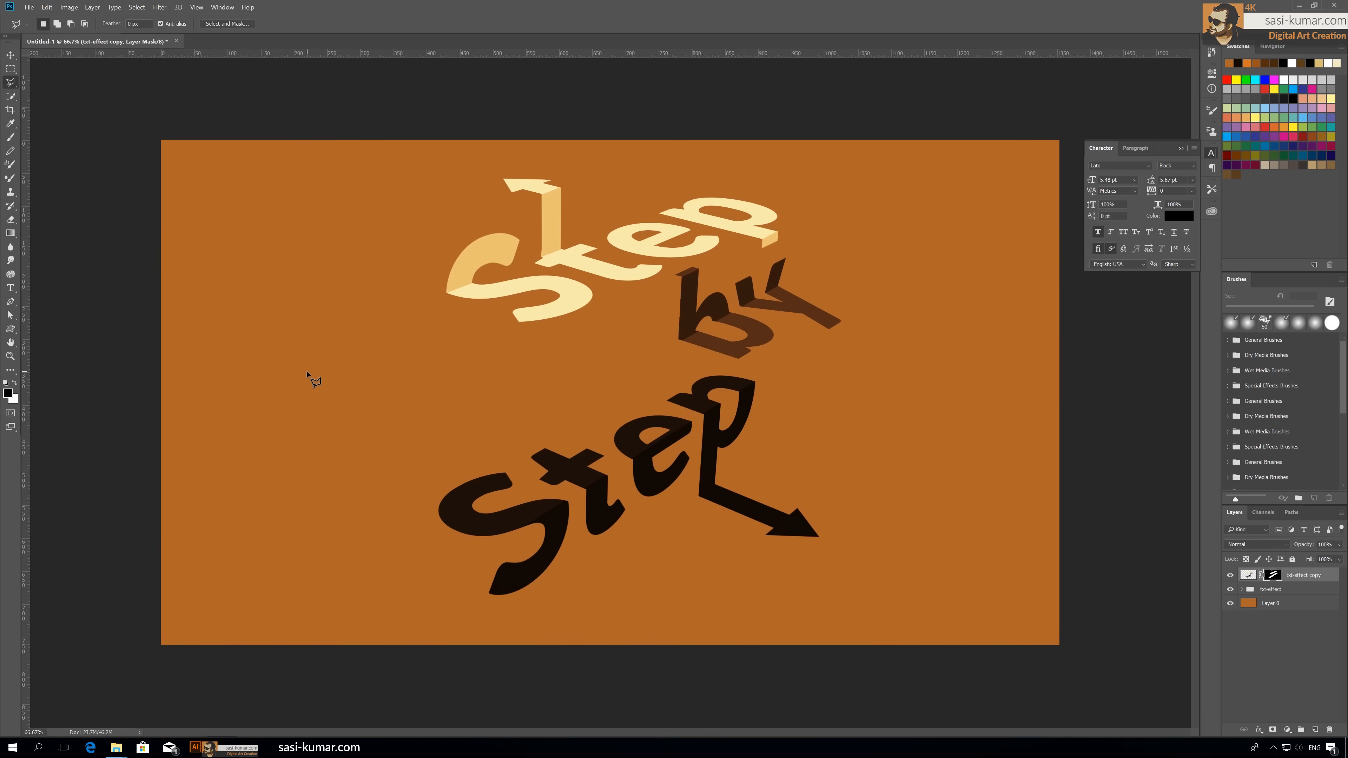